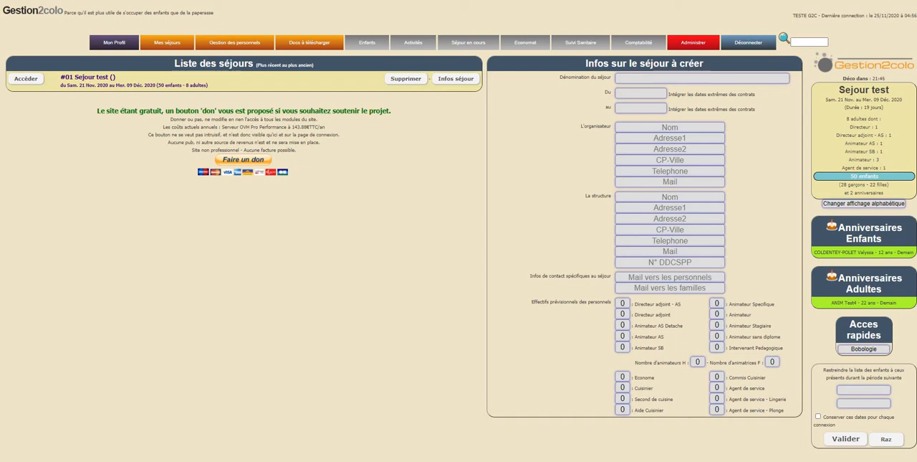
Open the daily activity planning for 26-11-2020.
{"action": "mouse_move", "coordinate": [414, 43]}
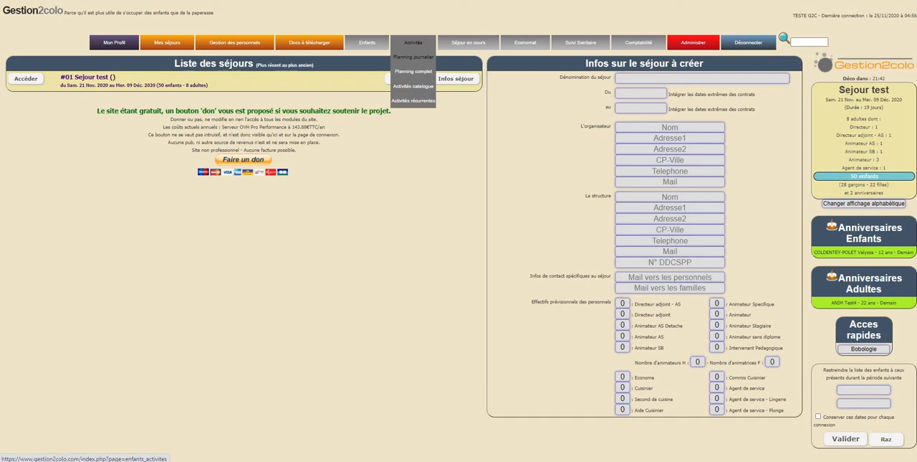
{"action": "left_click", "coordinate": [413, 56]}
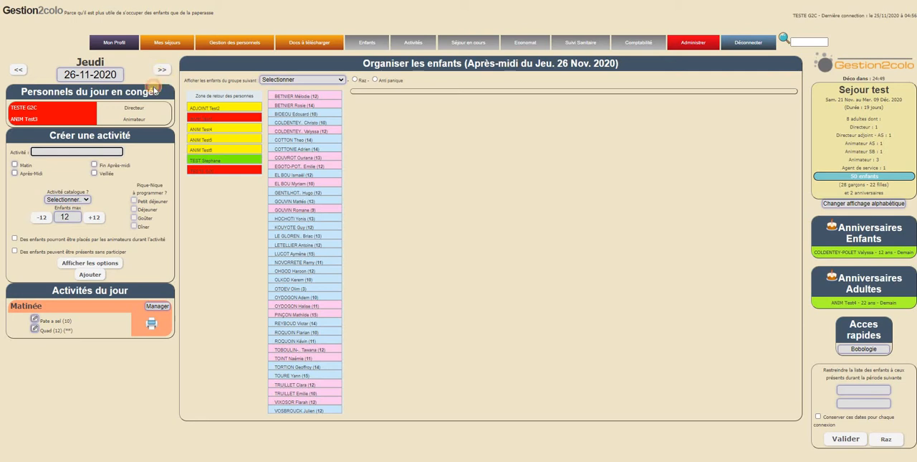
{"action": "left_click", "coordinate": [22, 73]}
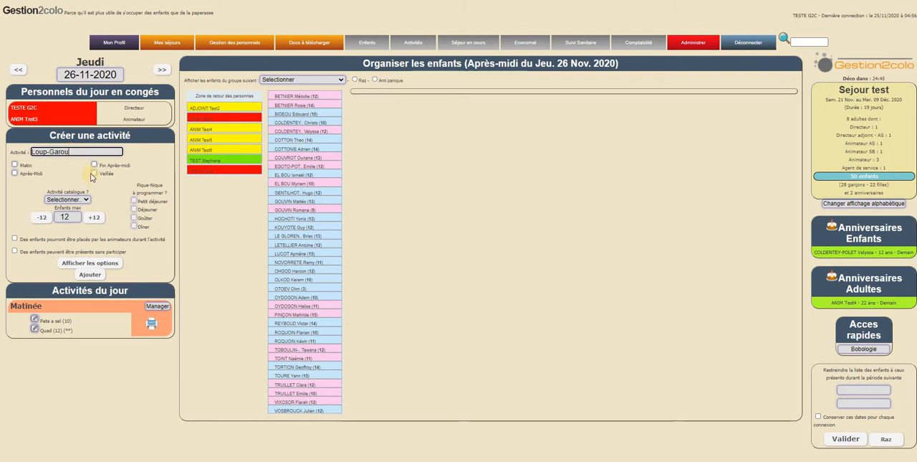
Create an evening (Veillée) activity named Loup-Garou with a maximum of 20 children.
{"action": "left_click", "coordinate": [94, 173]}
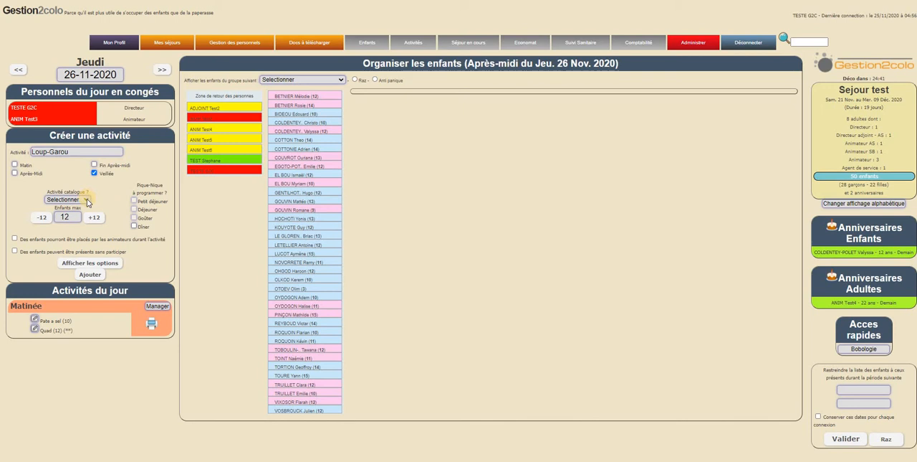
{"action": "left_click", "coordinate": [87, 203]}
{"action": "left_click", "coordinate": [88, 203]}
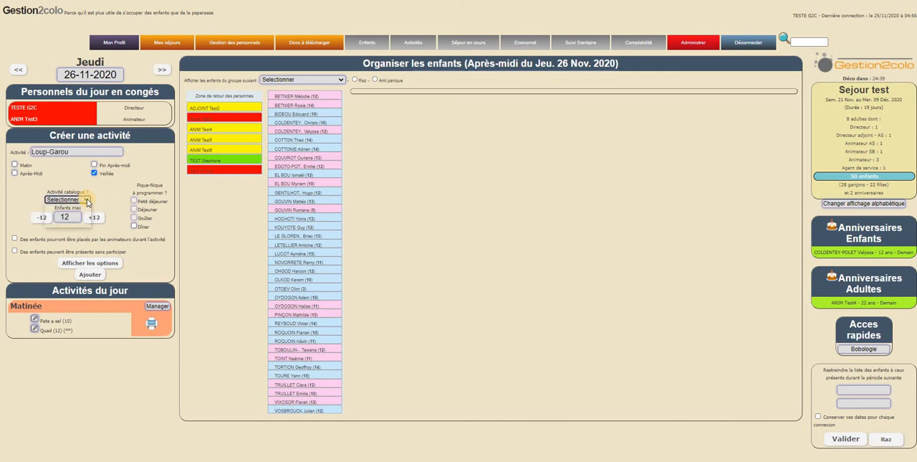
{"action": "left_click", "coordinate": [94, 216]}
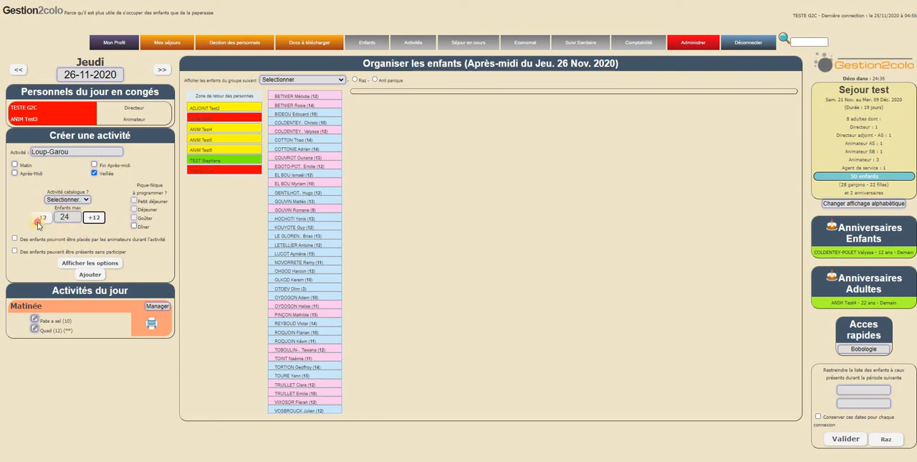
{"action": "key", "text": "shift+Tab"}
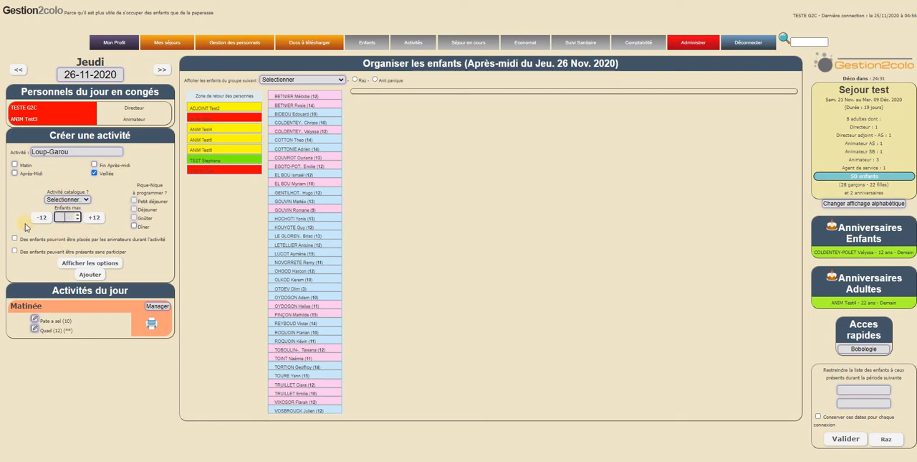
{"action": "type", "text": "20"}
{"action": "left_click", "coordinate": [144, 252]}
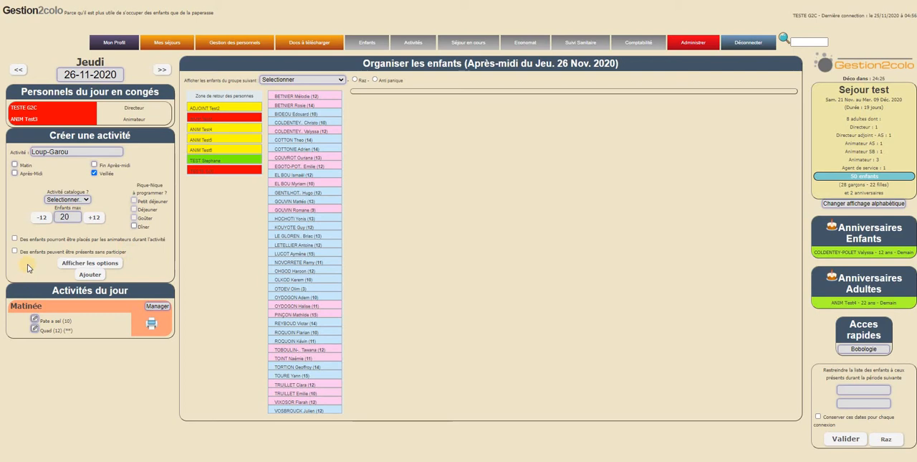
{"action": "left_click", "coordinate": [91, 274]}
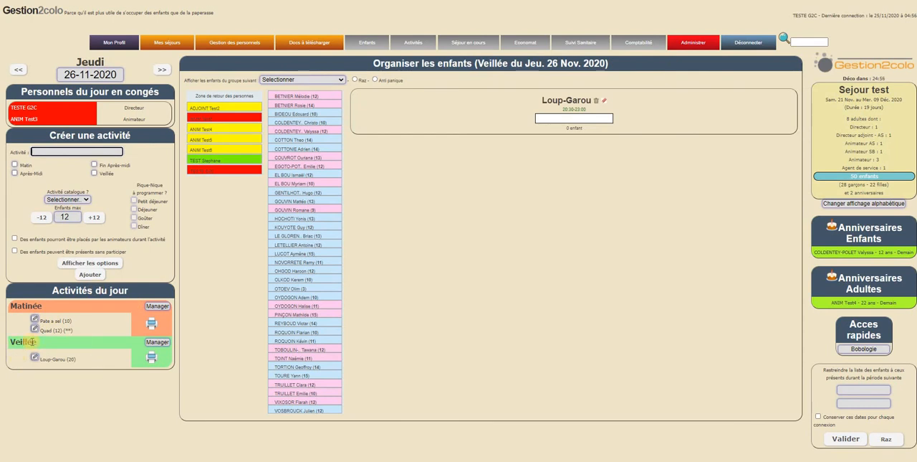
Manage the Veillée period and place three children, two aged 13 and one aged 12, in the Loup-Garou activity.
{"action": "left_click", "coordinate": [157, 343]}
{"action": "left_click_drag", "start_coordinate": [15, 306], "coordinate": [181, 316]}
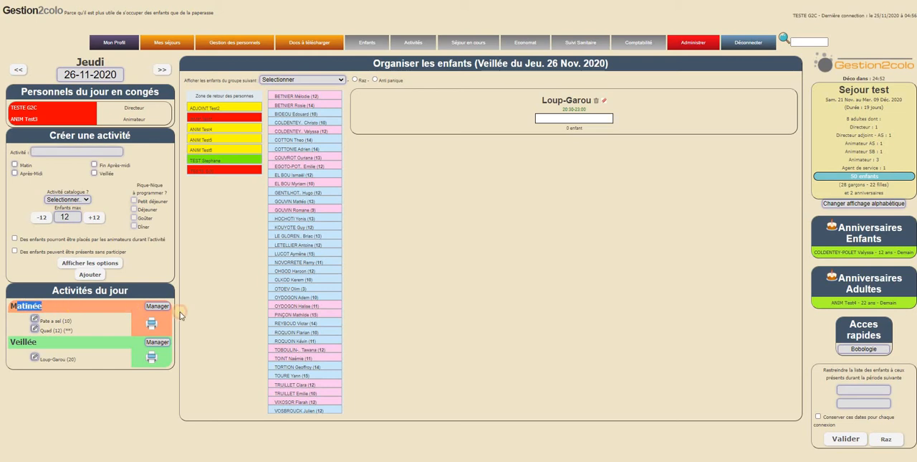
{"action": "left_click", "coordinate": [176, 323]}
{"action": "left_click_drag", "start_coordinate": [516, 124], "coordinate": [571, 123]}
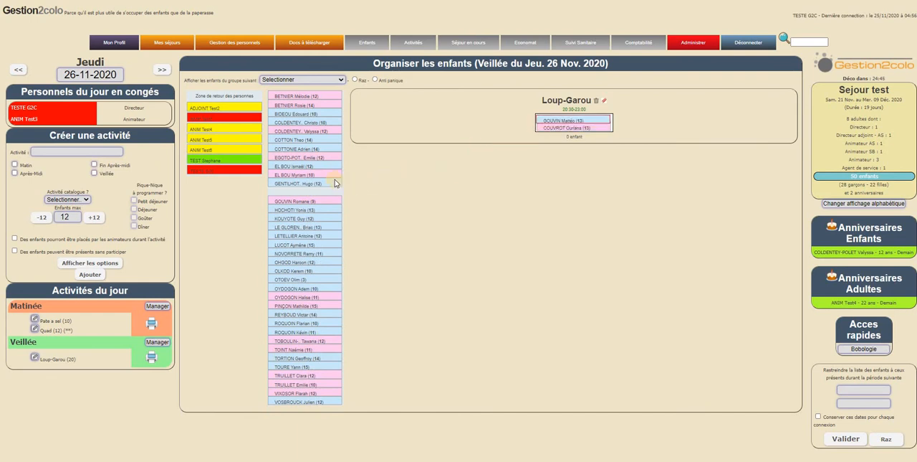
{"action": "left_click_drag", "start_coordinate": [335, 183], "coordinate": [575, 132]}
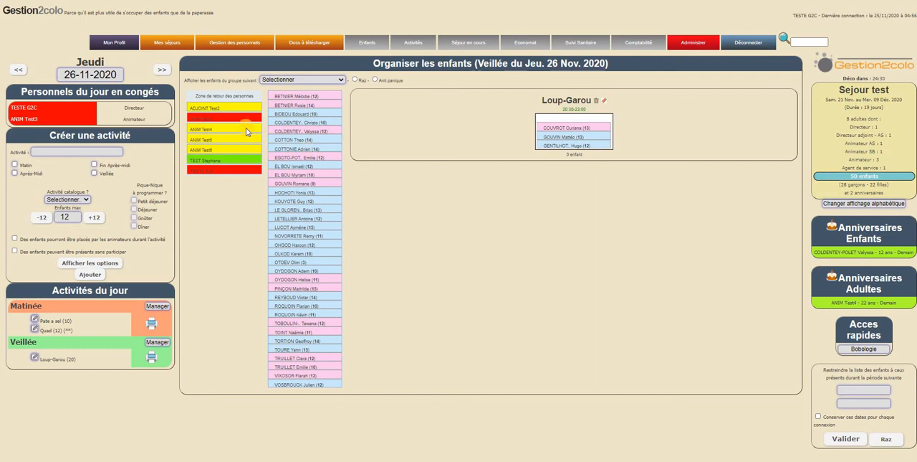
Assign the animator ANIM Test4 to the Loup-Garou activity and refresh the planning page.
{"action": "left_click_drag", "start_coordinate": [17, 107], "coordinate": [49, 111]}
{"action": "left_click", "coordinate": [38, 122]}
{"action": "left_click_drag", "start_coordinate": [231, 131], "coordinate": [581, 119]}
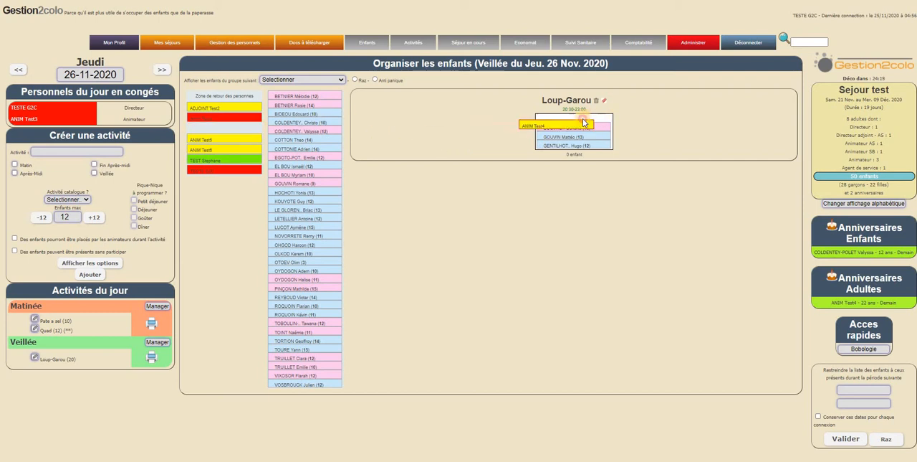
{"action": "left_click_drag", "start_coordinate": [527, 160], "coordinate": [528, 165]}
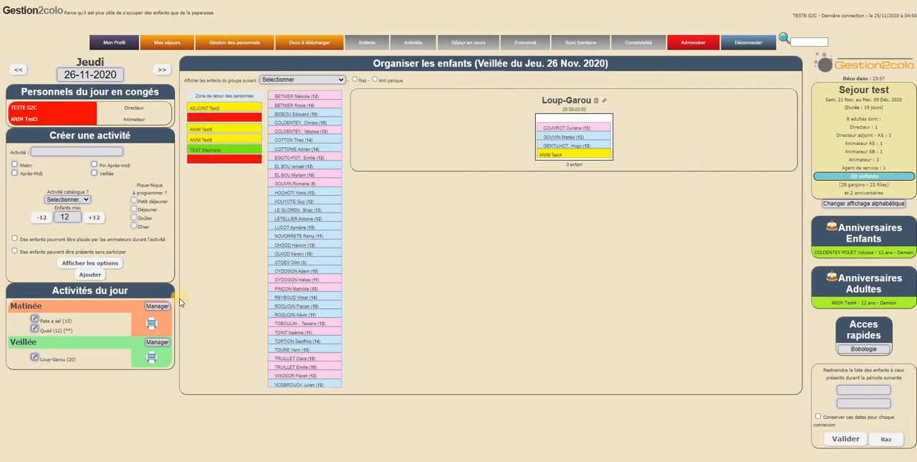
{"action": "key", "text": "F5"}
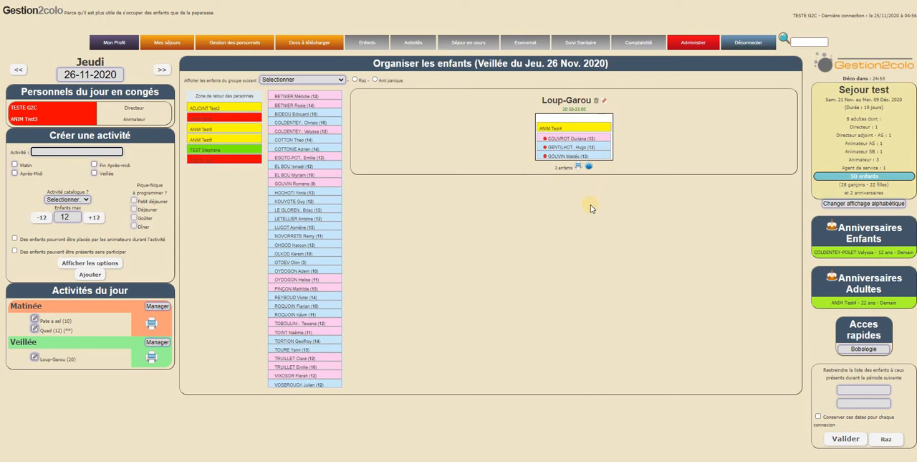
Preview the printable Loup-Garou activity sheet, examine its animator, children and reminder sections, and close it without printing.
{"action": "left_click", "coordinate": [575, 167]}
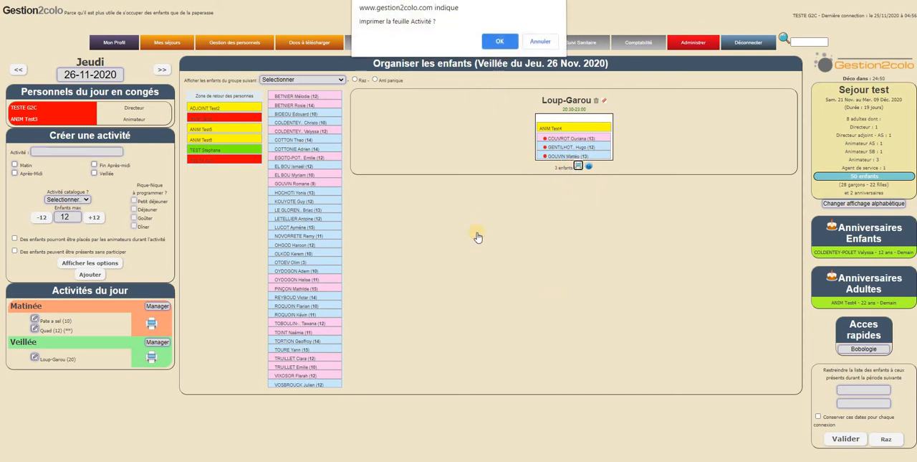
{"action": "key", "text": "Return"}
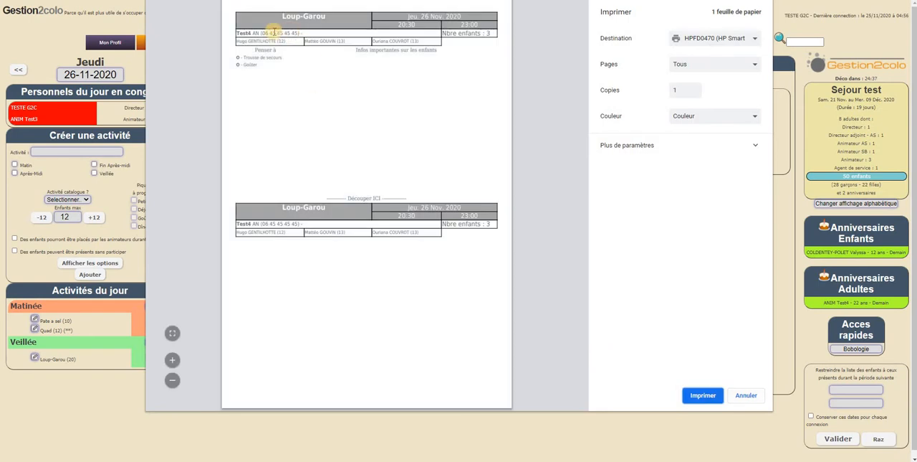
{"action": "left_click_drag", "start_coordinate": [241, 33], "coordinate": [423, 41]}
{"action": "left_click", "coordinate": [315, 34]}
{"action": "left_click", "coordinate": [283, 52]}
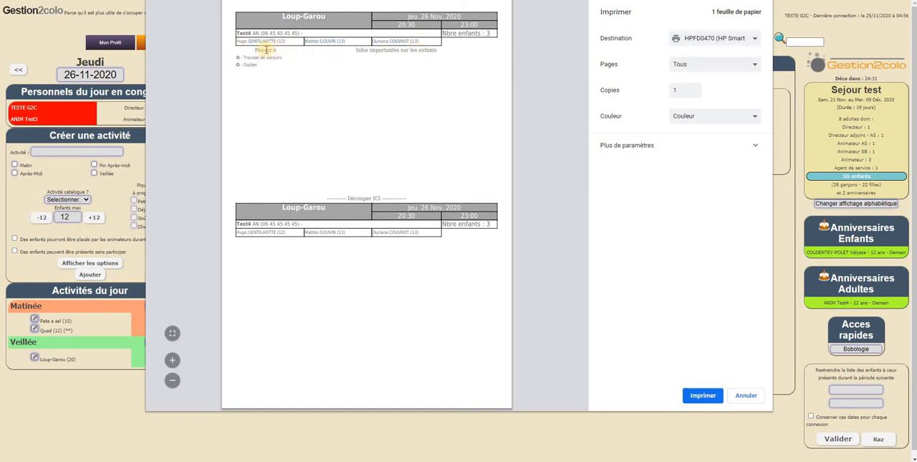
{"action": "left_click_drag", "start_coordinate": [361, 50], "coordinate": [446, 49]}
{"action": "left_click", "coordinate": [446, 49]}
{"action": "left_click", "coordinate": [739, 398]}
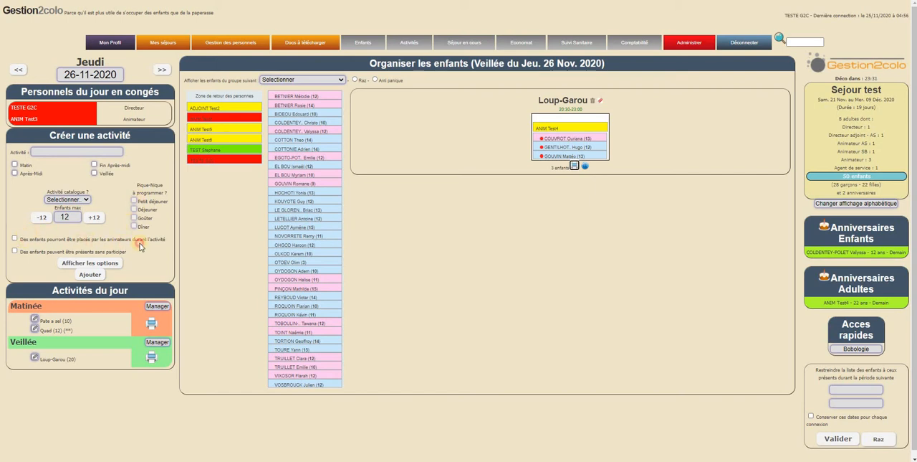
Examine the activity form's settings for children placed by animators during the activity and children present without participating.
{"action": "left_click_drag", "start_coordinate": [20, 239], "coordinate": [143, 243]}
{"action": "left_click", "coordinate": [77, 248]}
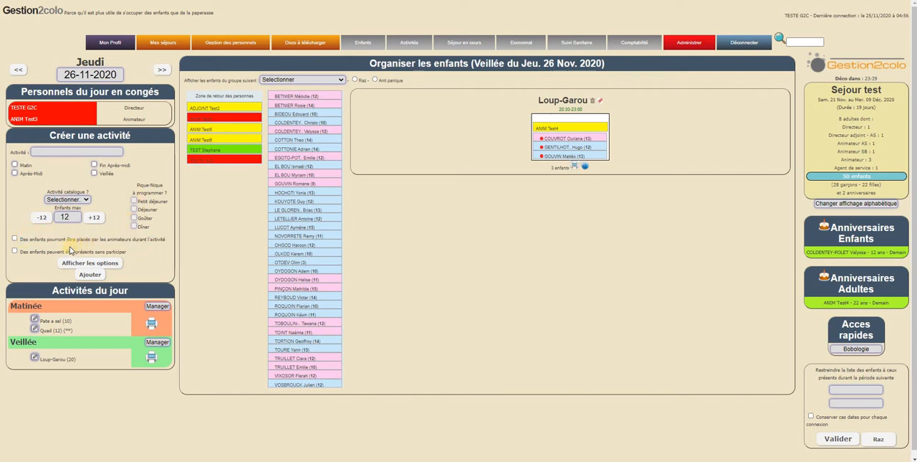
{"action": "left_click_drag", "start_coordinate": [112, 255], "coordinate": [134, 251]}
{"action": "left_click", "coordinate": [134, 247]}
{"action": "left_click_drag", "start_coordinate": [20, 252], "coordinate": [132, 254]}
{"action": "left_click", "coordinate": [134, 255]}
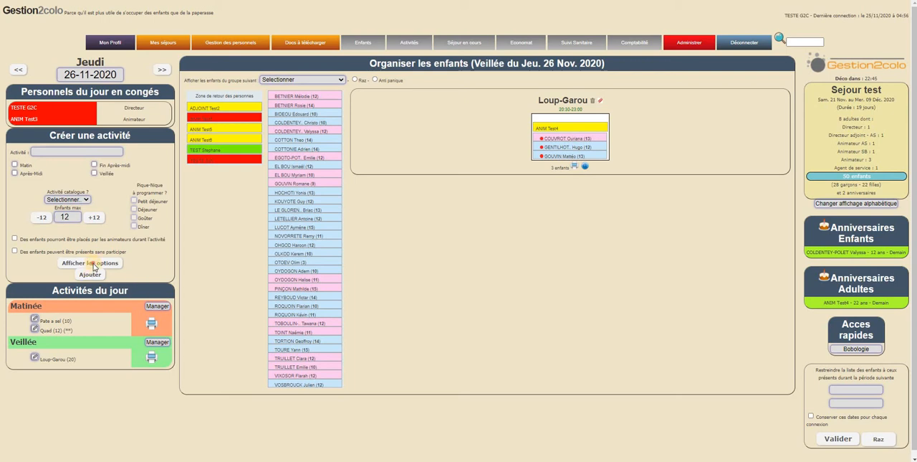
Display the new activity's extra options and examine the schedule, service provider and additional information settings.
{"action": "left_click", "coordinate": [92, 263]}
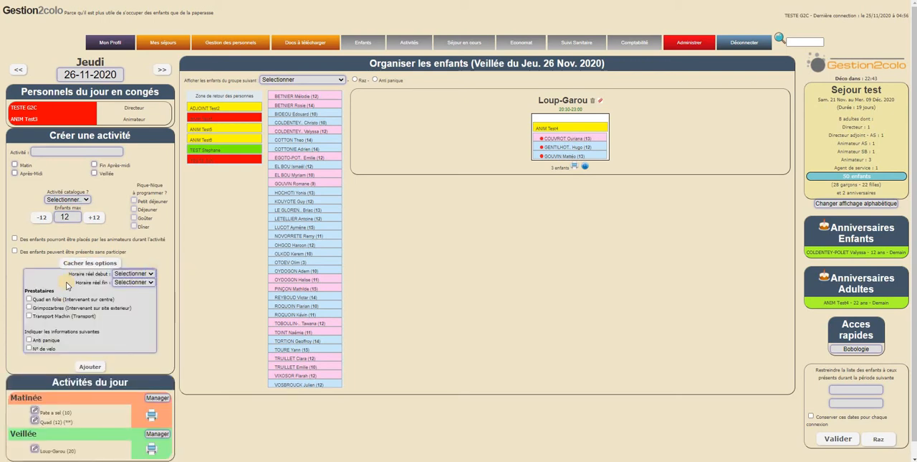
{"action": "scroll", "coordinate": [74, 279], "scroll_direction": "down", "scroll_amount": 1}
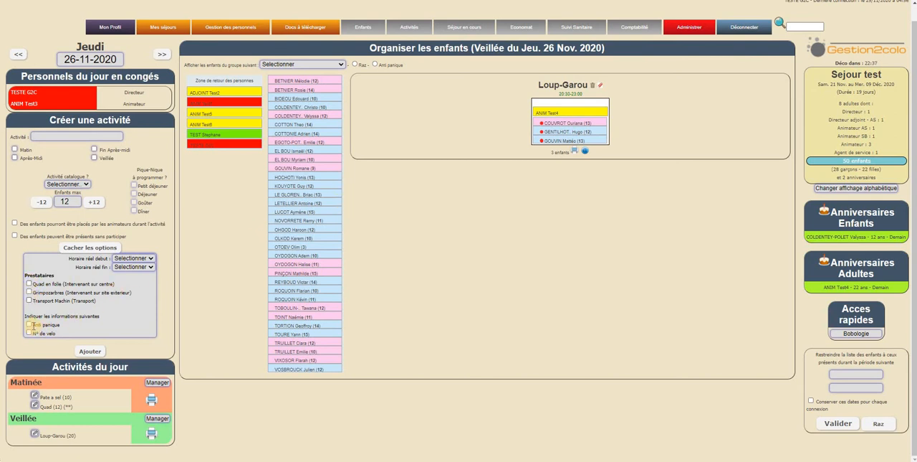
{"action": "triple_click", "coordinate": [112, 317]}
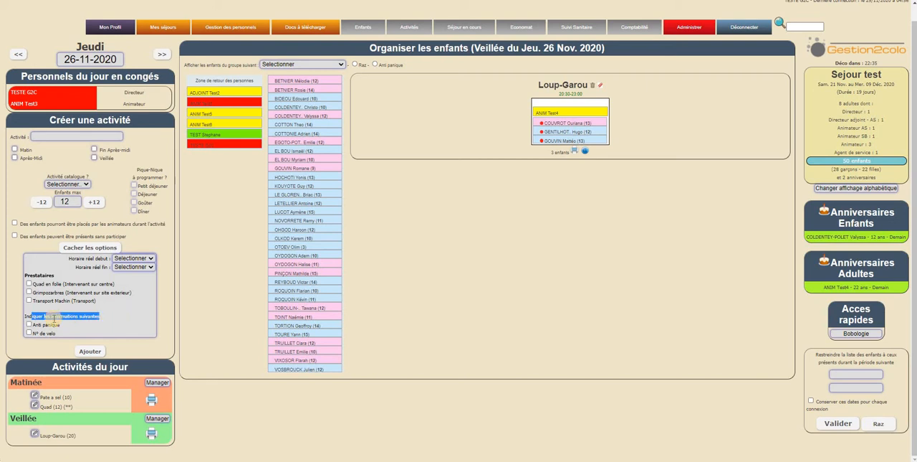
{"action": "left_click", "coordinate": [36, 318]}
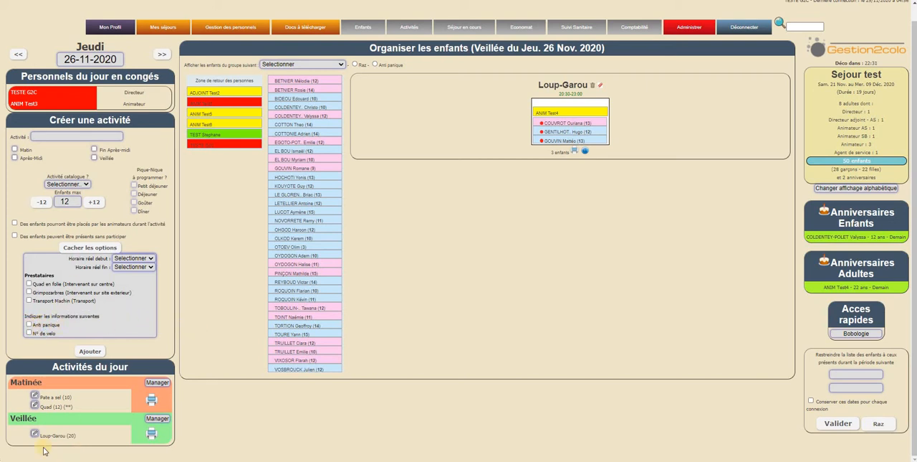
Edit the morning Quad activity to include the Anti panique information and save the modification.
{"action": "left_click", "coordinate": [34, 406]}
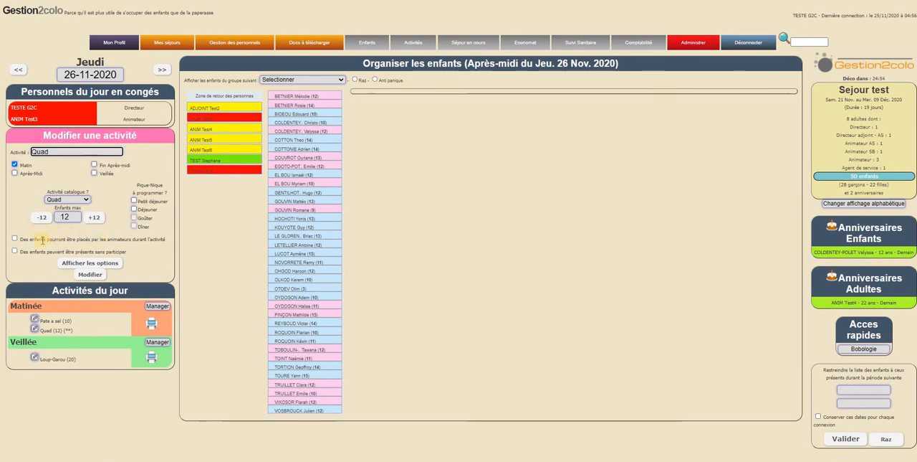
{"action": "left_click", "coordinate": [66, 263]}
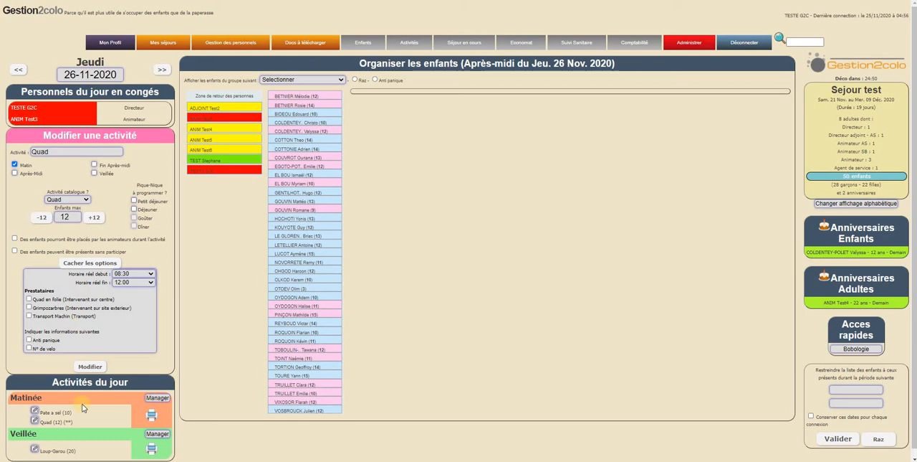
{"action": "left_click", "coordinate": [29, 341]}
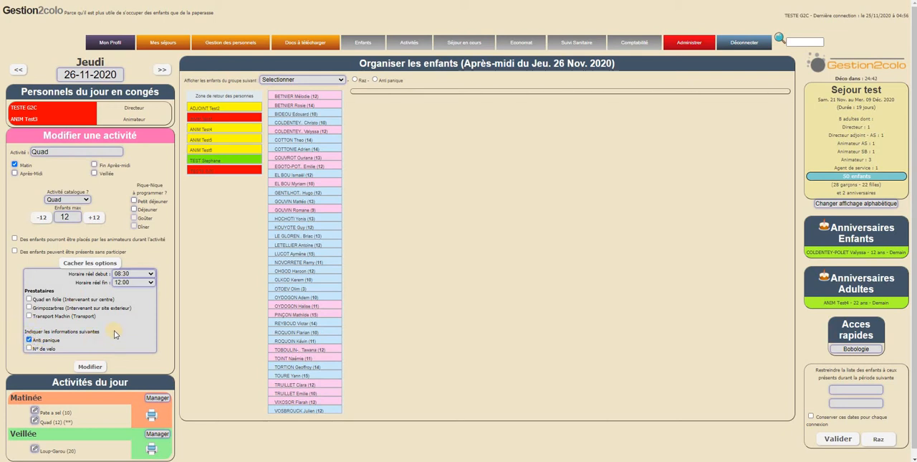
{"action": "left_click", "coordinate": [90, 366]}
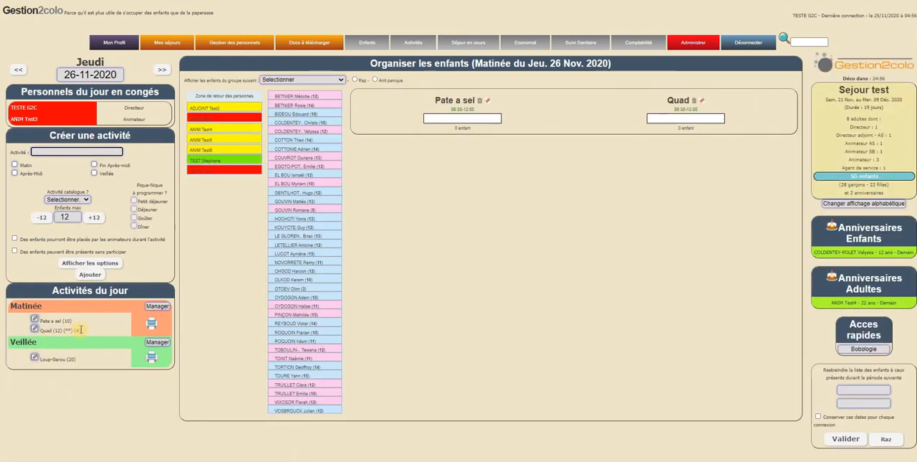
{"action": "left_click", "coordinate": [91, 330]}
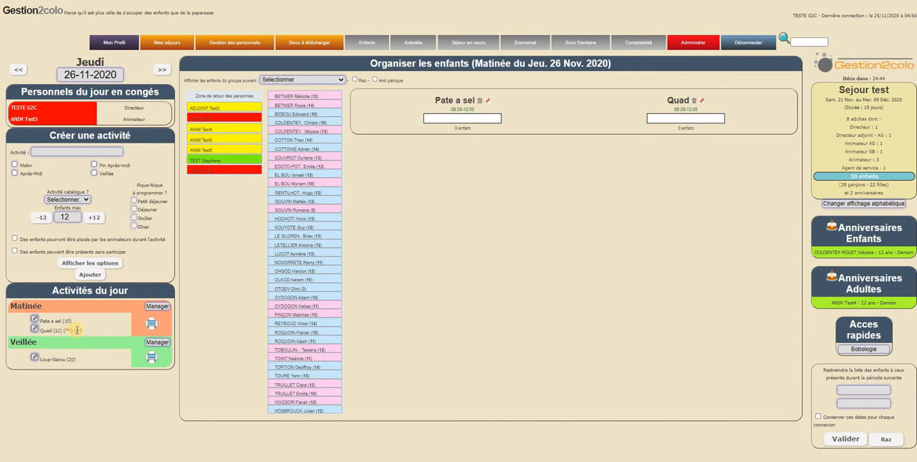
Place two girls, aged 12 and 13, from the children list in the Quad activity.
{"action": "mouse_move", "coordinate": [76, 330]}
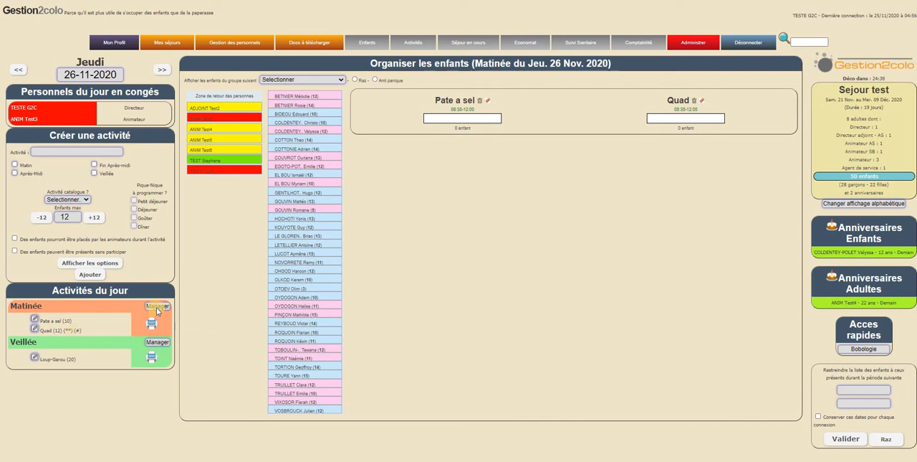
{"action": "left_click_drag", "start_coordinate": [317, 96], "coordinate": [667, 122]}
{"action": "left_click_drag", "start_coordinate": [297, 155], "coordinate": [648, 137]}
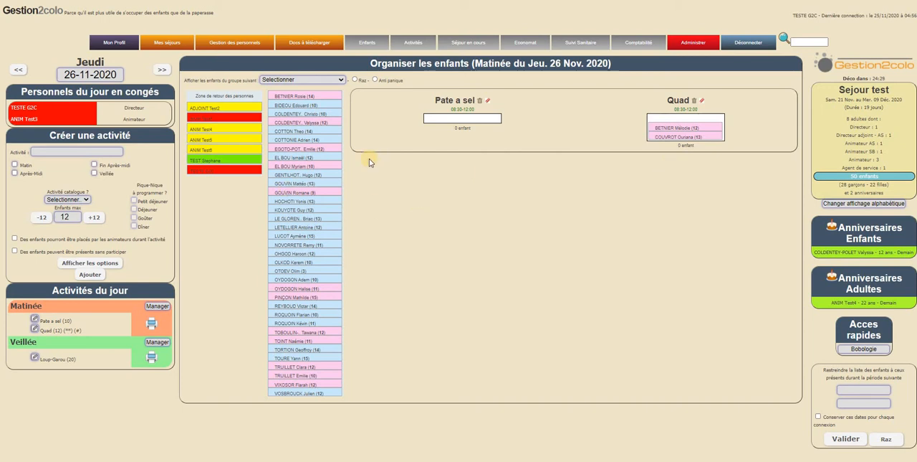
Filter the children by the 2eme * ski-level group and move that whole group into the Quad activity.
{"action": "left_click", "coordinate": [324, 81]}
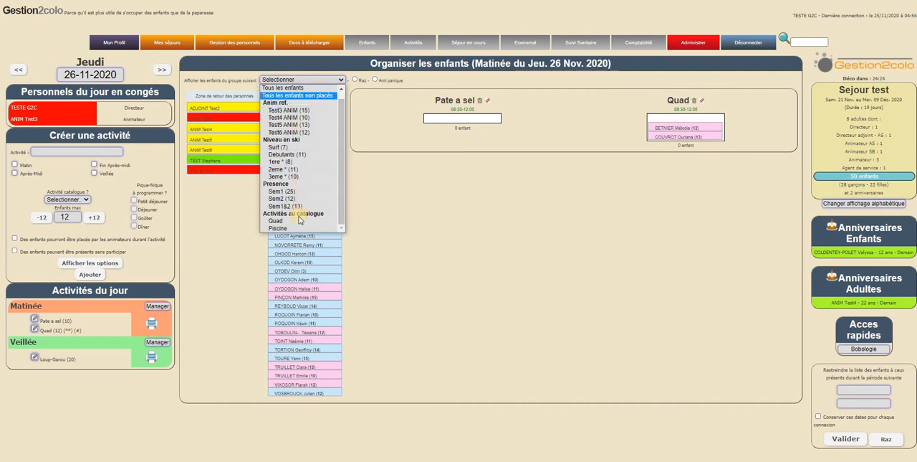
{"action": "left_click", "coordinate": [286, 169]}
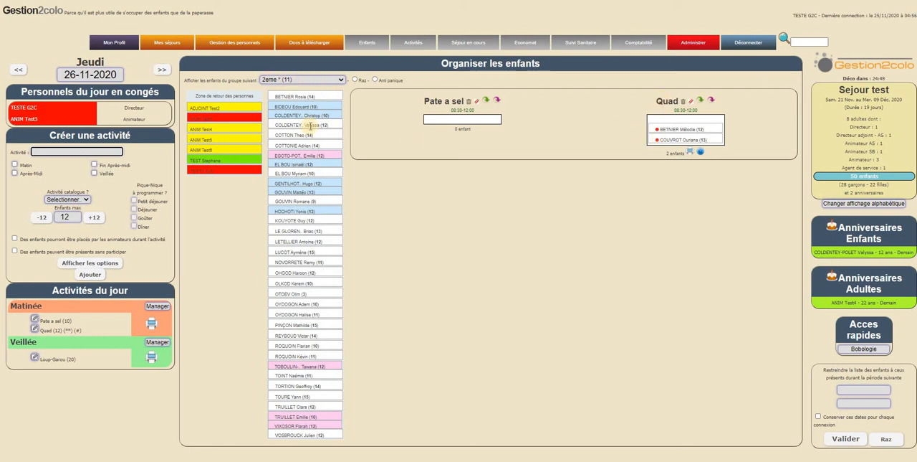
{"action": "left_click", "coordinate": [700, 101]}
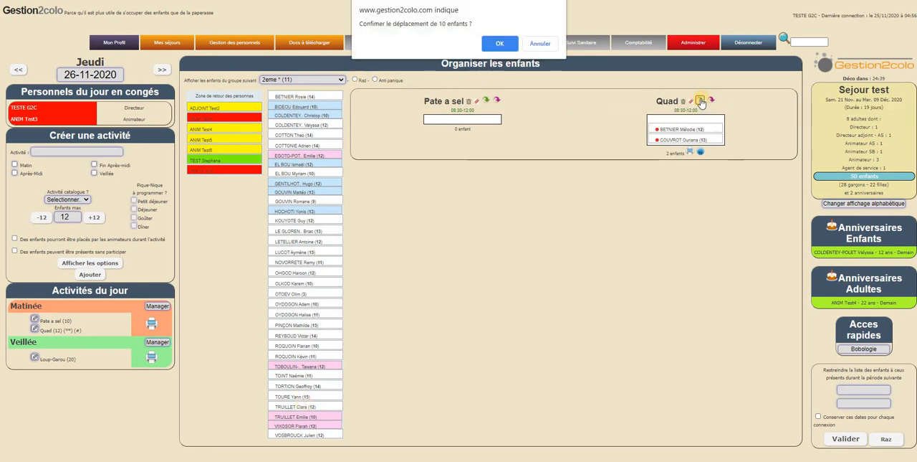
{"action": "key", "text": "Escape"}
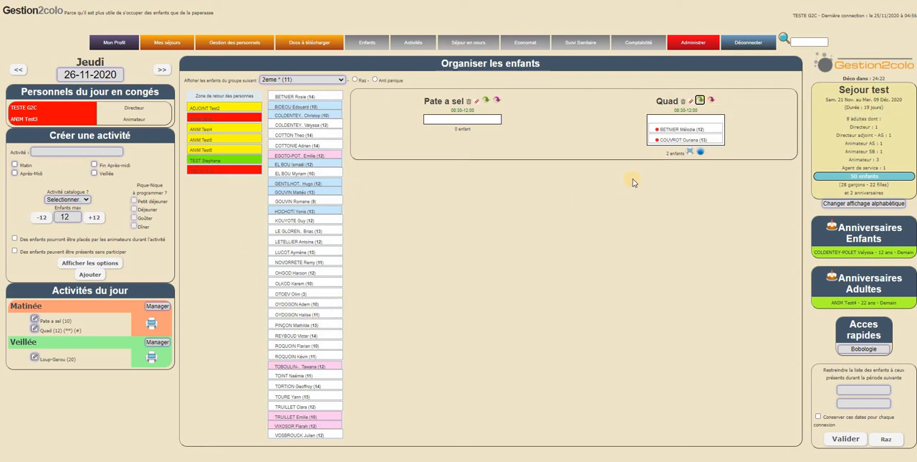
{"action": "left_click", "coordinate": [711, 100]}
{"action": "left_click", "coordinate": [493, 44]}
{"action": "left_click", "coordinate": [586, 178]}
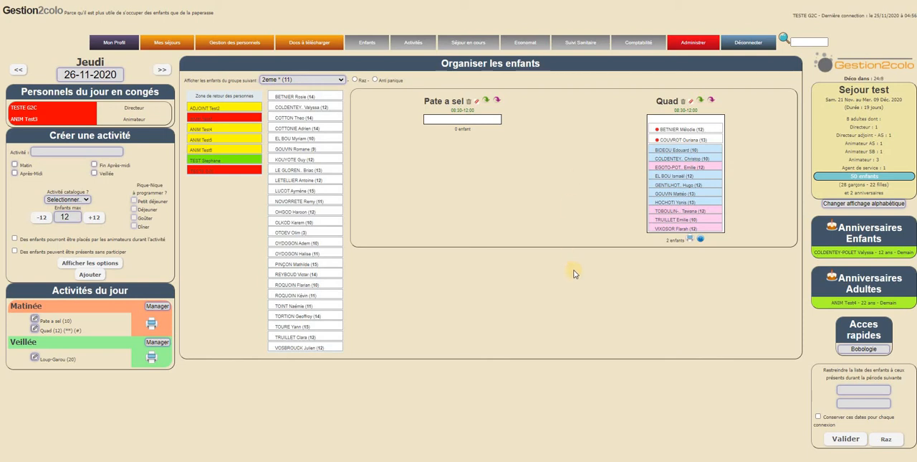
Assign the adult ADJOINT Test2 to the morning Quad activity and generate the activity's printable sheet.
{"action": "left_click", "coordinate": [266, 119]}
{"action": "left_click_drag", "start_coordinate": [267, 118], "coordinate": [681, 133]}
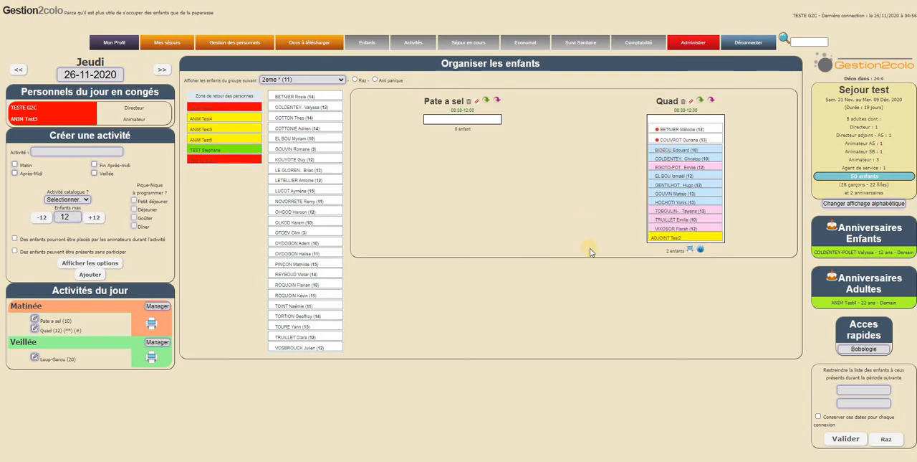
{"action": "left_click", "coordinate": [689, 250]}
{"action": "left_click", "coordinate": [495, 43]}
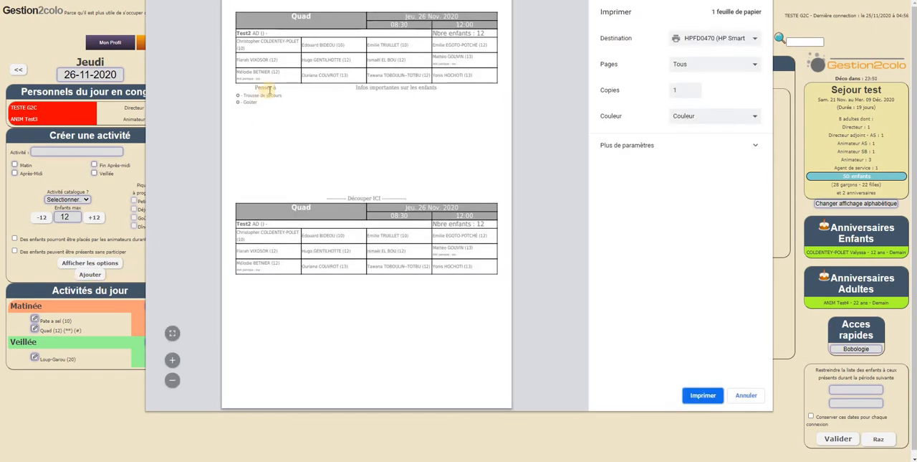
Examine the Anti panique mentions beneath the children's names on the enlarged Quad sheet, and leave the preview without printing.
{"action": "left_click", "coordinate": [172, 361]}
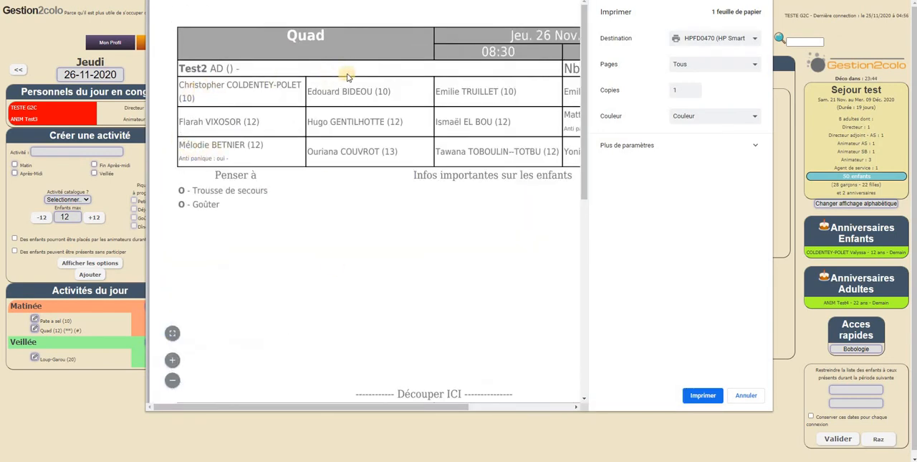
{"action": "left_click_drag", "start_coordinate": [187, 158], "coordinate": [248, 145]}
{"action": "left_click_drag", "start_coordinate": [185, 159], "coordinate": [246, 156]}
{"action": "left_click_drag", "start_coordinate": [379, 405], "coordinate": [473, 406]}
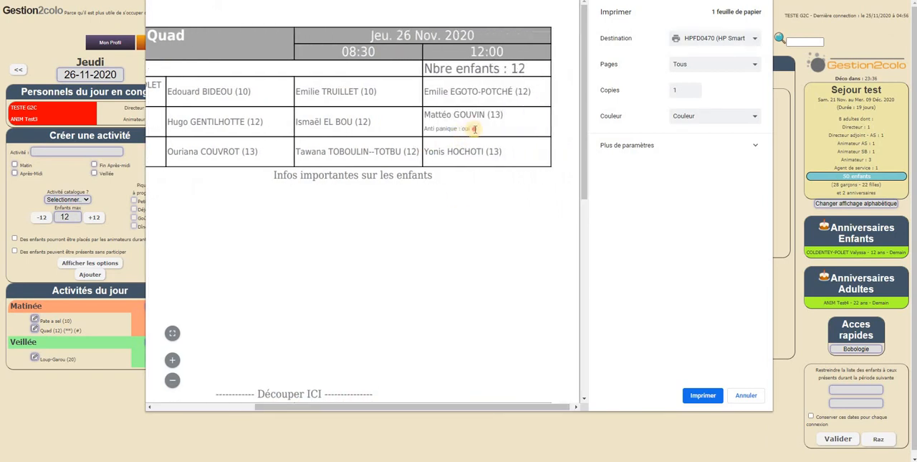
{"action": "left_click_drag", "start_coordinate": [474, 128], "coordinate": [425, 128]}
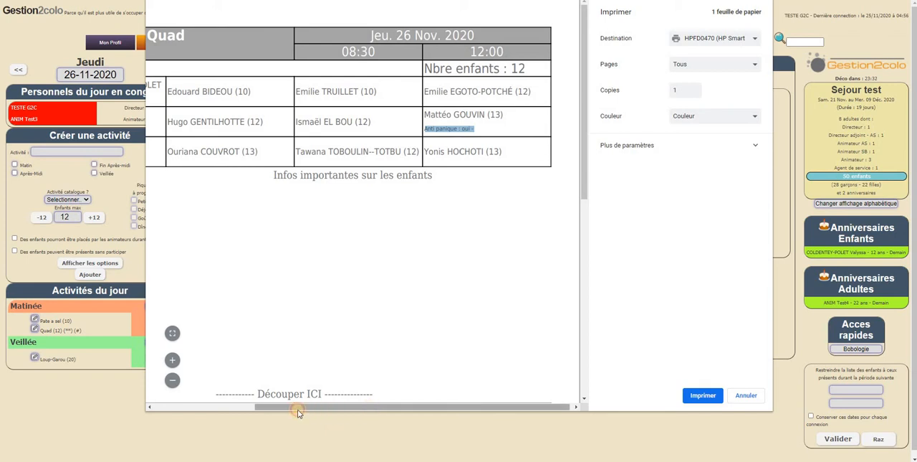
{"action": "left_click_drag", "start_coordinate": [299, 412], "coordinate": [198, 409]}
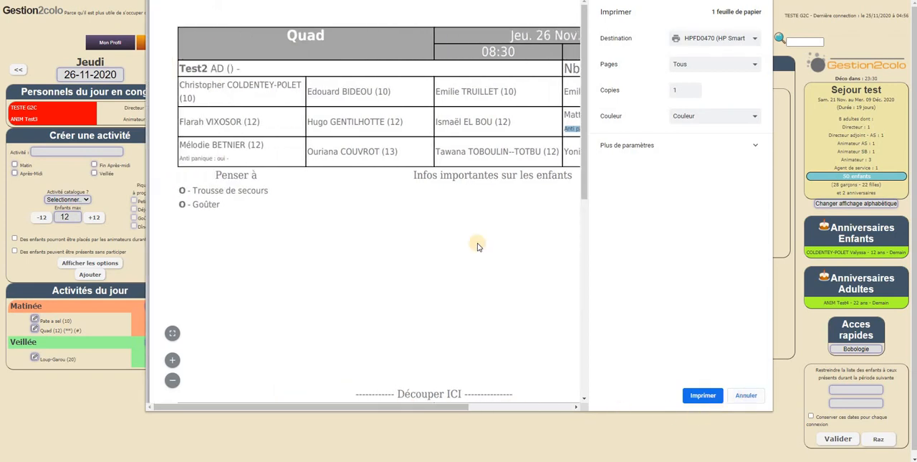
{"action": "left_click", "coordinate": [746, 396]}
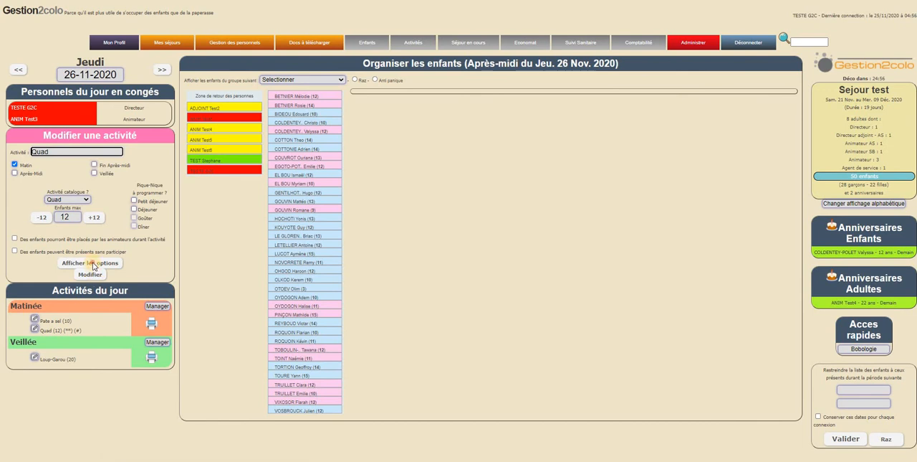
Edit the Quad activity to include the N° de velo information as well and save the modification.
{"action": "left_click", "coordinate": [89, 262]}
{"action": "left_click", "coordinate": [28, 349]}
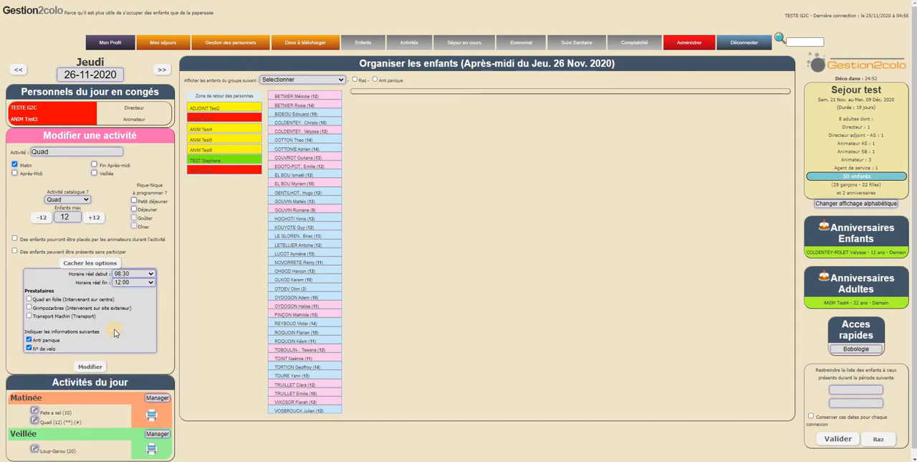
{"action": "left_click", "coordinate": [89, 366]}
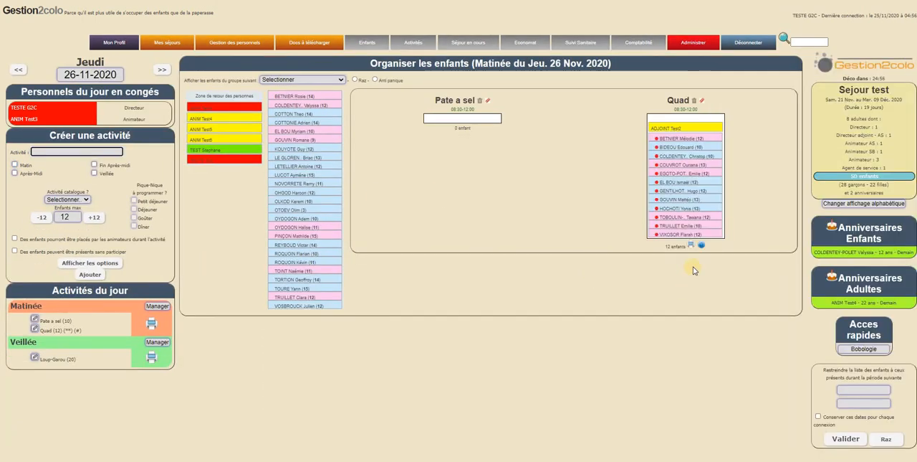
Generate the Quad activity's printable sheet again and enlarge its preview to make the children's details readable.
{"action": "left_click", "coordinate": [690, 244]}
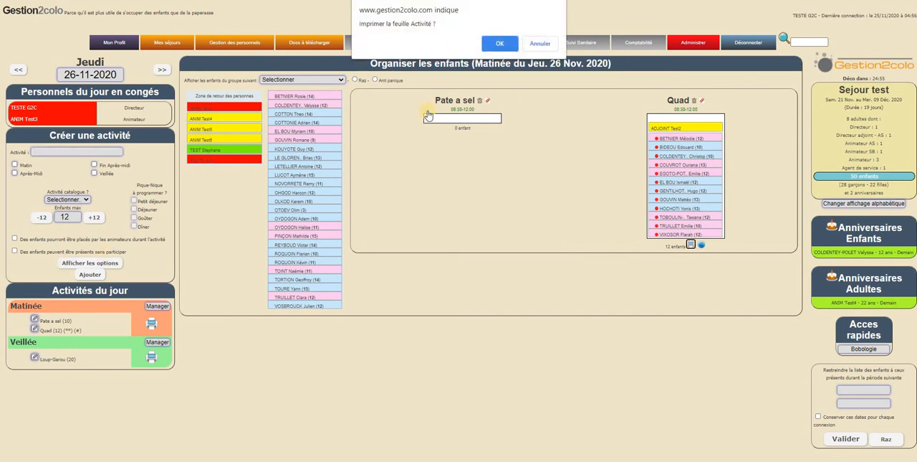
{"action": "left_click", "coordinate": [499, 48]}
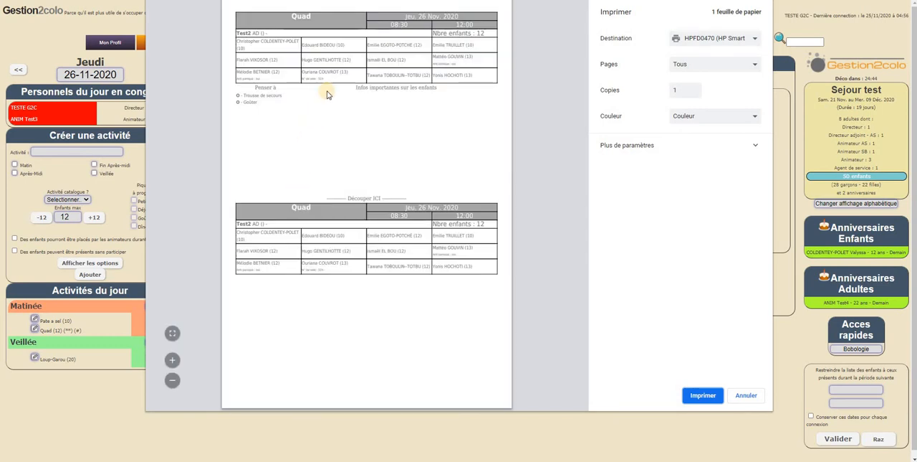
{"action": "left_click", "coordinate": [172, 360]}
{"action": "left_click", "coordinate": [172, 359]}
{"action": "left_click", "coordinate": [173, 360]}
{"action": "left_click", "coordinate": [173, 360]}
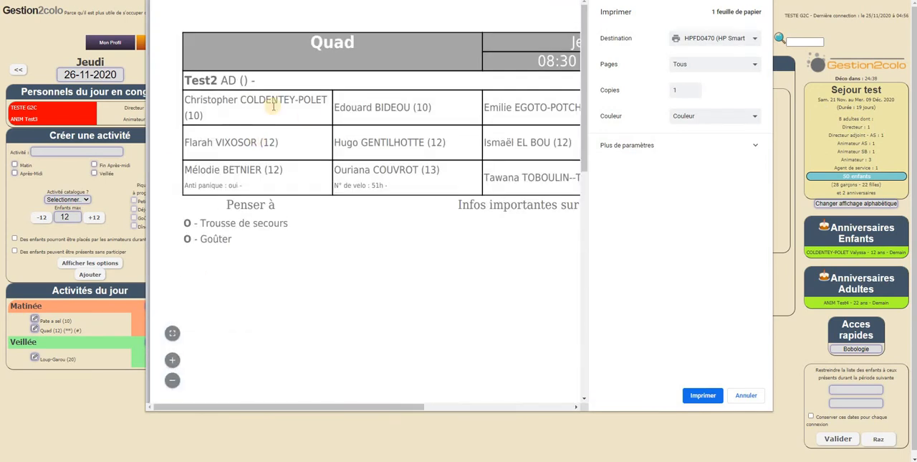
Examine the N° de velo information under the 13-year-old girl's name on the Quad sheet, and cancel the printing.
{"action": "left_click_drag", "start_coordinate": [338, 184], "coordinate": [426, 184]}
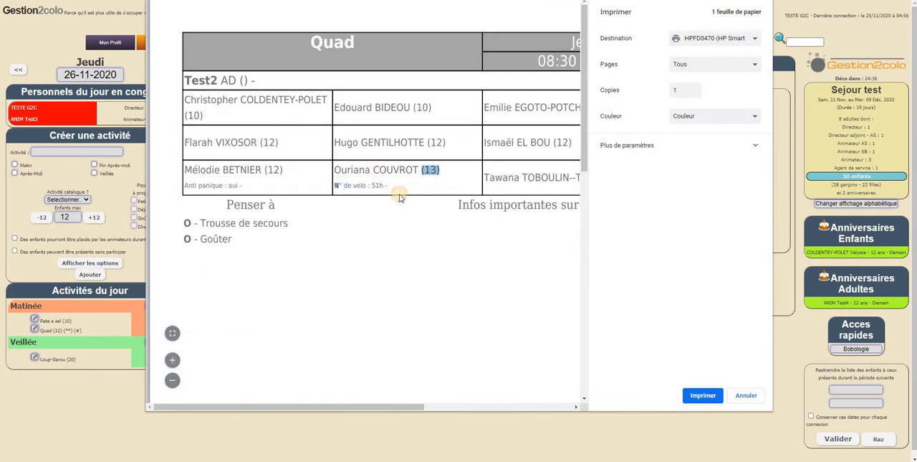
{"action": "left_click", "coordinate": [400, 196]}
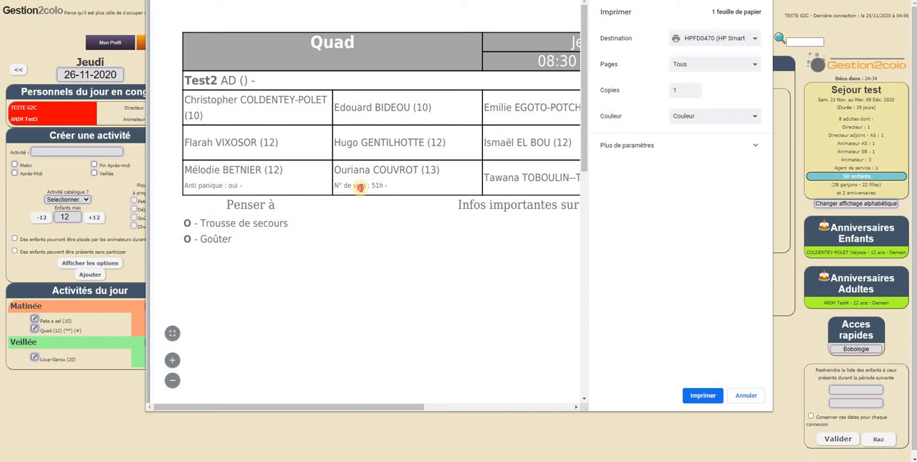
{"action": "left_click_drag", "start_coordinate": [360, 187], "coordinate": [430, 184]}
{"action": "left_click", "coordinate": [360, 321]}
{"action": "left_click_drag", "start_coordinate": [437, 170], "coordinate": [418, 168]}
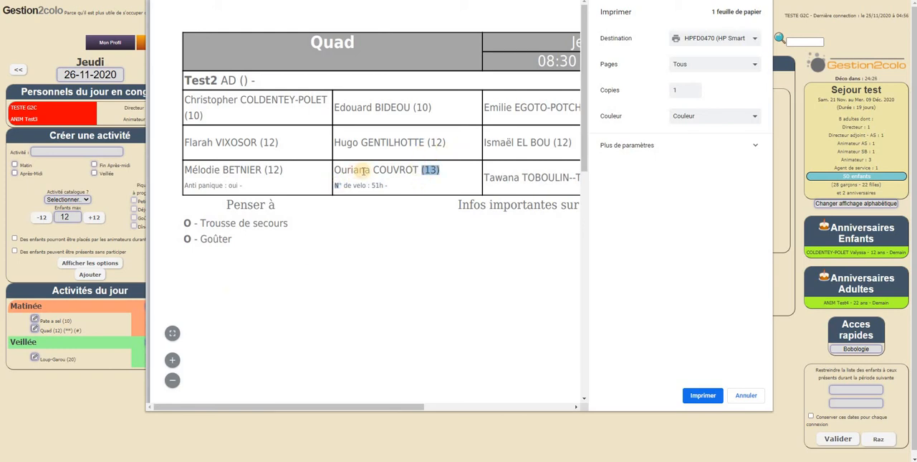
{"action": "left_click", "coordinate": [453, 166]}
{"action": "left_click", "coordinate": [171, 380]}
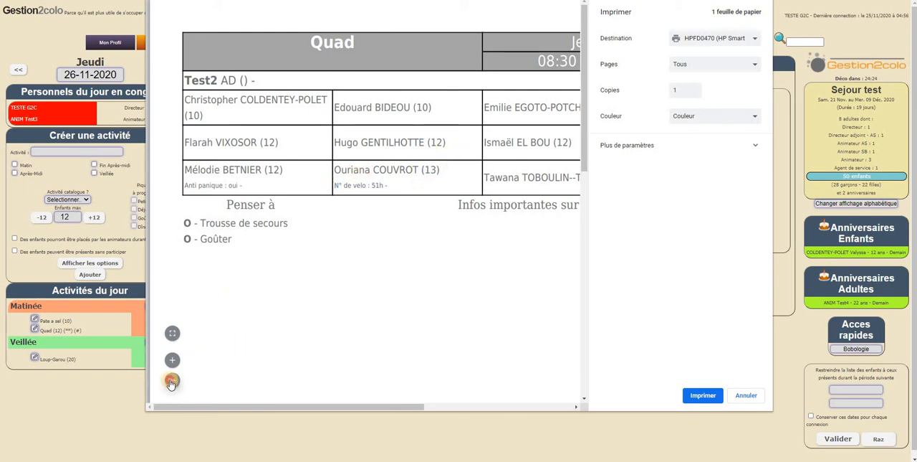
{"action": "left_click", "coordinate": [745, 395]}
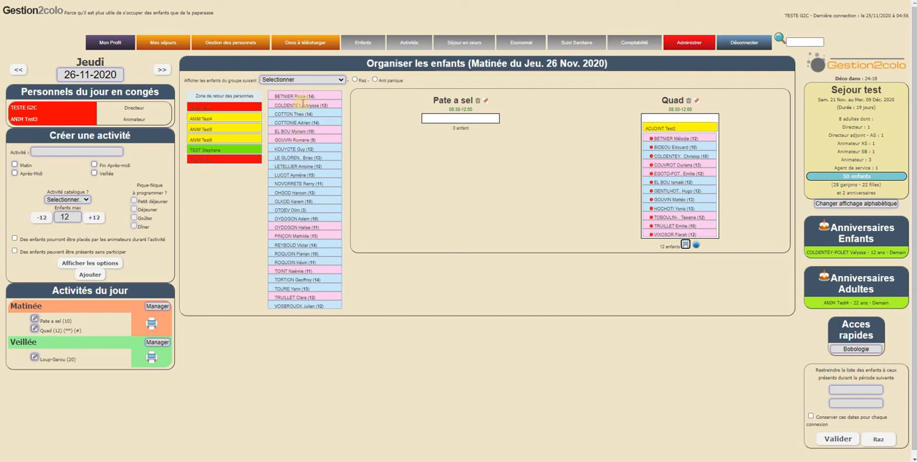
Display the Anti panique marks on the children, and show the children's data for the Quad catalogue activity.
{"action": "left_click", "coordinate": [307, 80]}
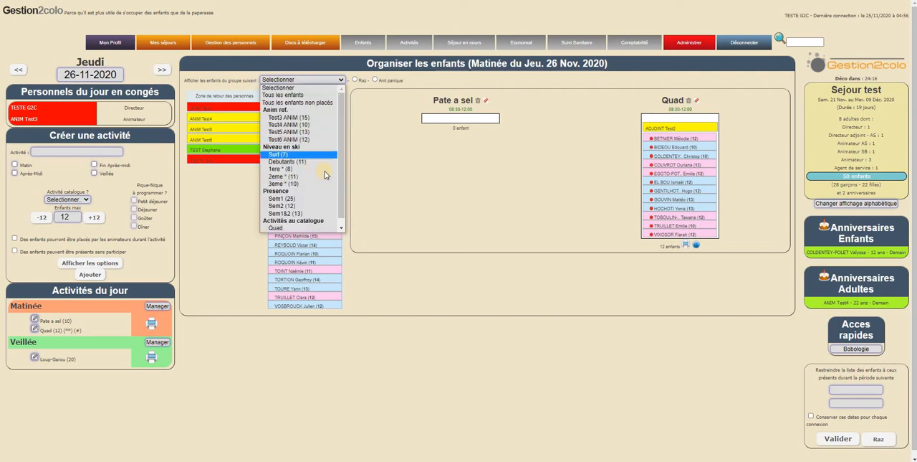
{"action": "left_click", "coordinate": [431, 188]}
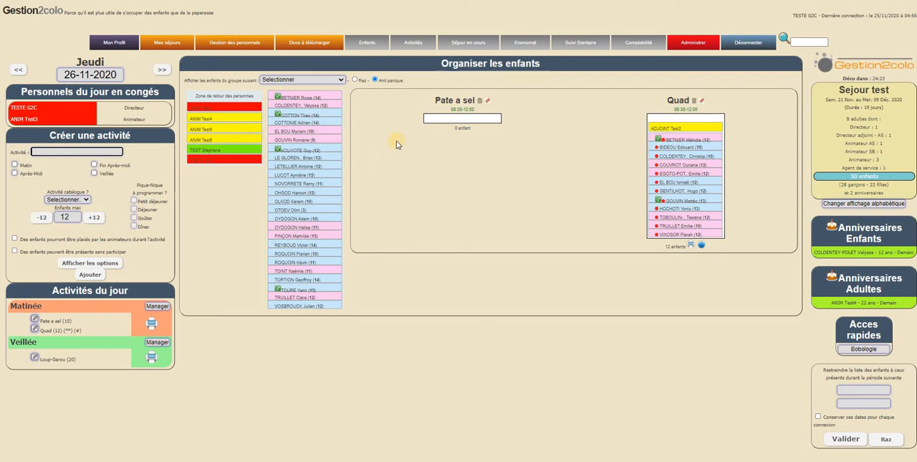
{"action": "left_click", "coordinate": [342, 80]}
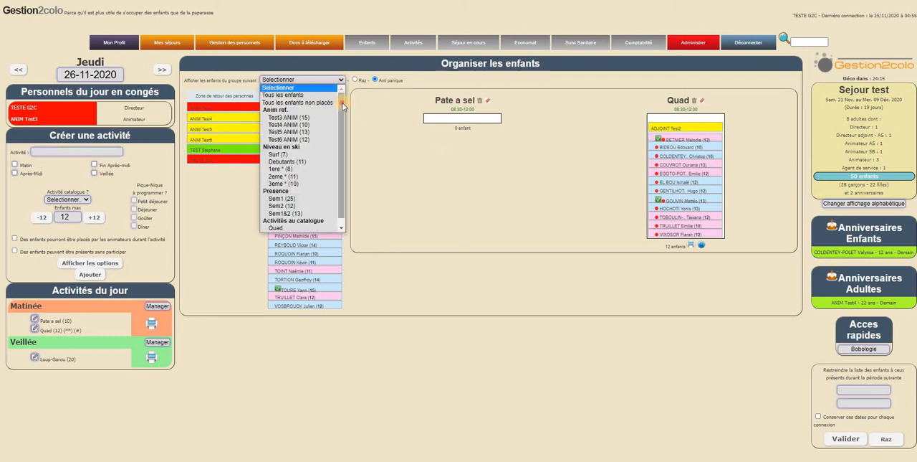
{"action": "left_click_drag", "start_coordinate": [342, 104], "coordinate": [297, 227]}
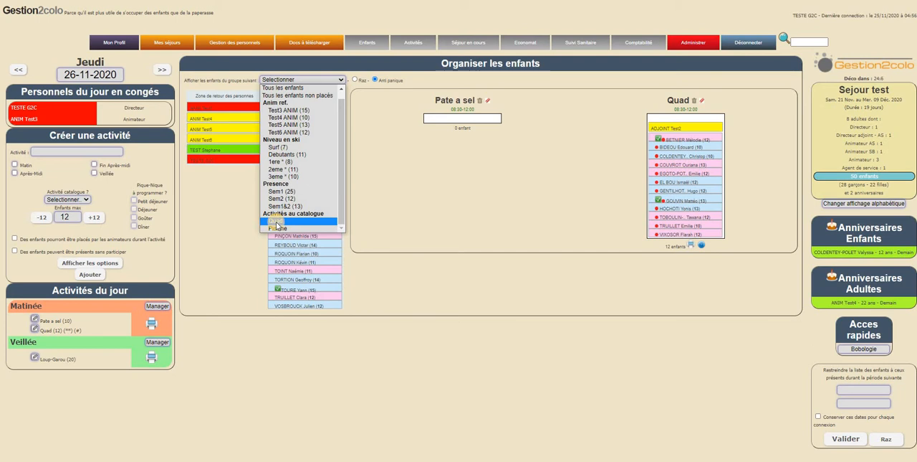
{"action": "left_click", "coordinate": [277, 222]}
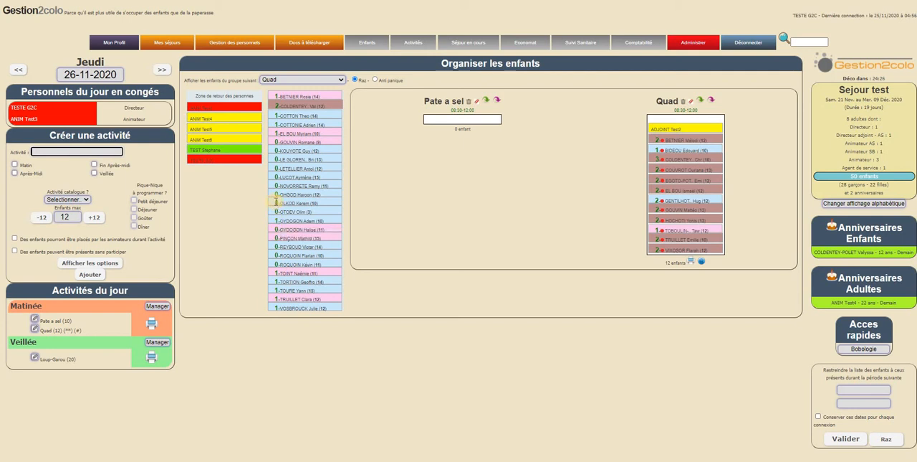
Examine the Quad participation number beside each child and the activity's options for printing and e-mailing the animators.
{"action": "mouse_move", "coordinate": [276, 201]}
{"action": "mouse_move", "coordinate": [658, 140]}
{"action": "left_click_drag", "start_coordinate": [336, 103], "coordinate": [689, 154]}
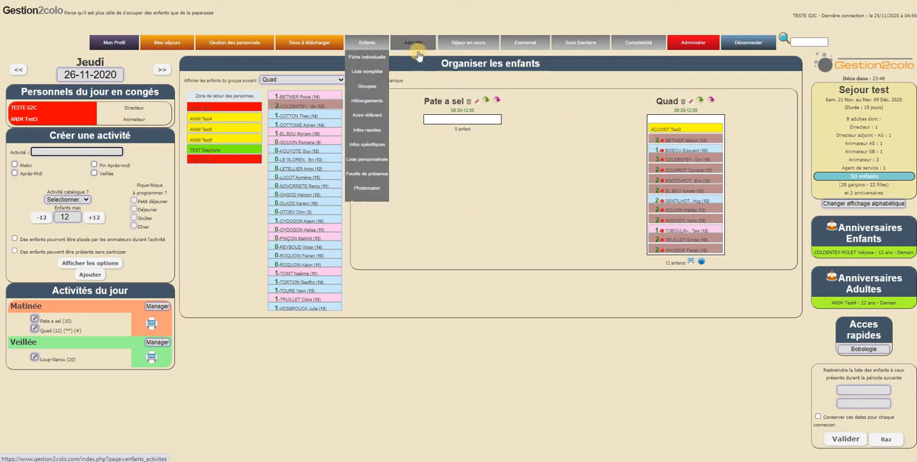
{"action": "mouse_move", "coordinate": [417, 46]}
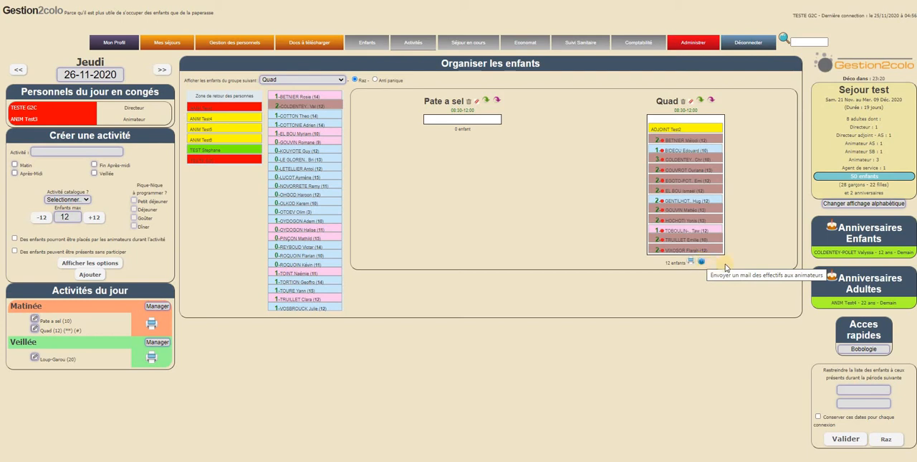
{"action": "left_click", "coordinate": [702, 263]}
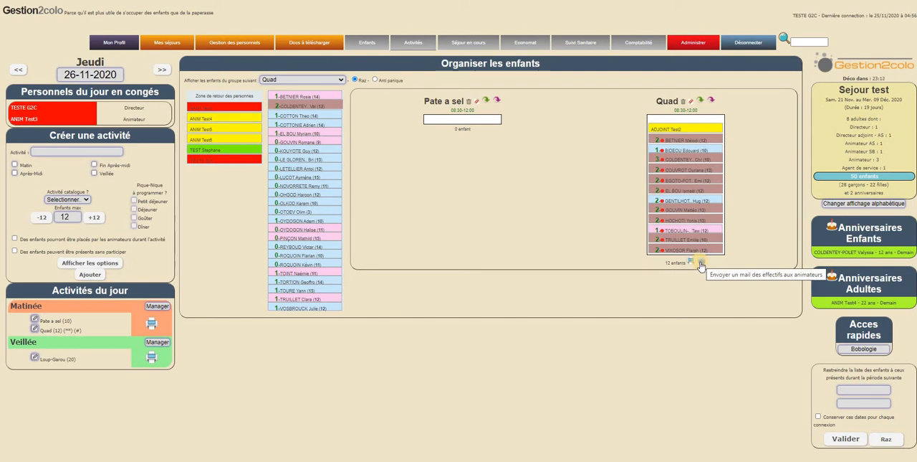
{"action": "left_click", "coordinate": [691, 263]}
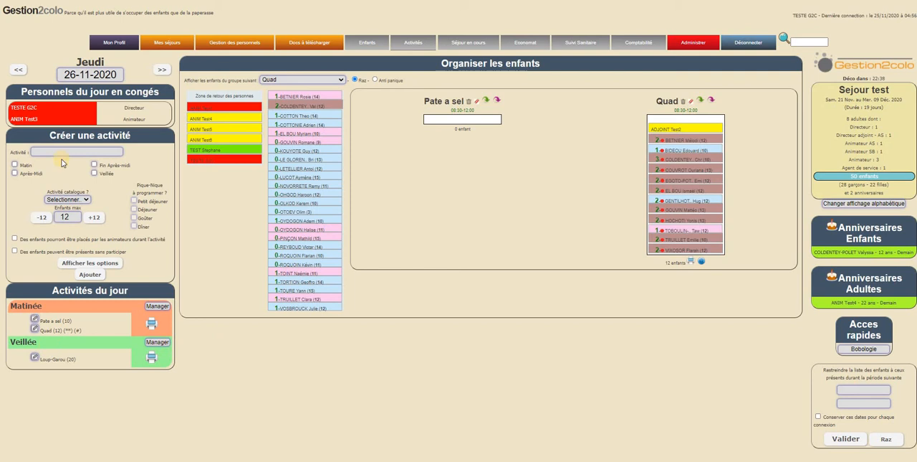
Open the organisation of the Veillée period and place nine more children from the list in the Loup-Garou activity.
{"action": "left_click", "coordinate": [154, 357]}
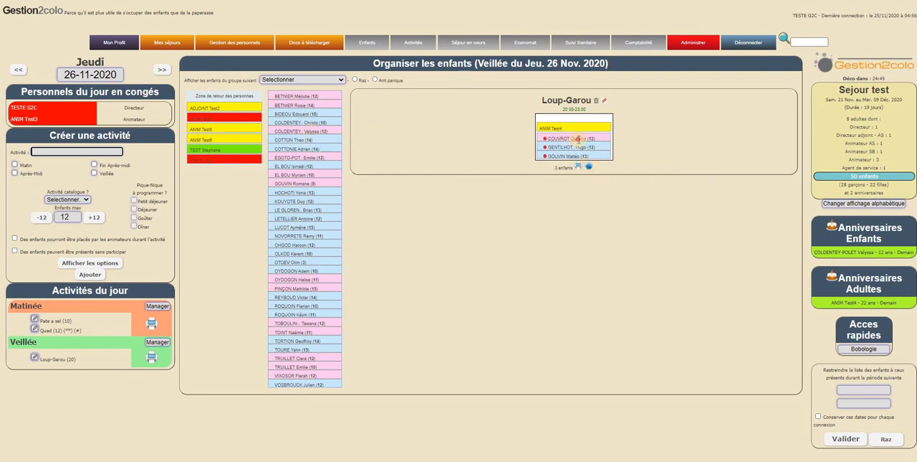
{"action": "left_click_drag", "start_coordinate": [299, 131], "coordinate": [579, 140]}
{"action": "left_click_drag", "start_coordinate": [288, 193], "coordinate": [559, 151]}
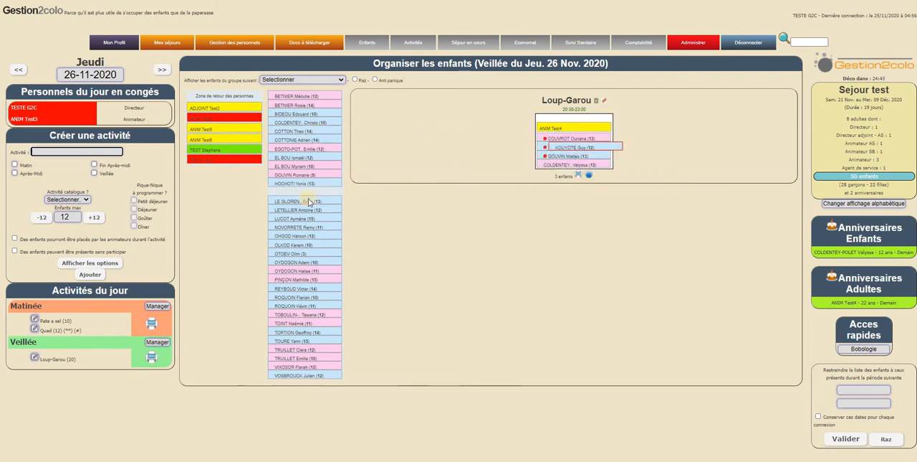
{"action": "left_click_drag", "start_coordinate": [309, 202], "coordinate": [562, 150]}
{"action": "left_click_drag", "start_coordinate": [305, 226], "coordinate": [570, 165]}
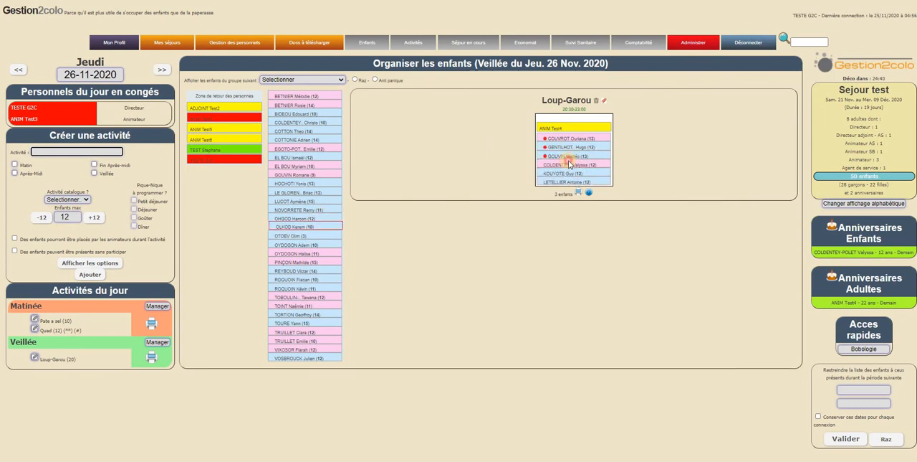
{"action": "left_click_drag", "start_coordinate": [324, 226], "coordinate": [577, 154]}
{"action": "left_click_drag", "start_coordinate": [335, 122], "coordinate": [566, 155]}
{"action": "left_click_drag", "start_coordinate": [317, 124], "coordinate": [563, 188]}
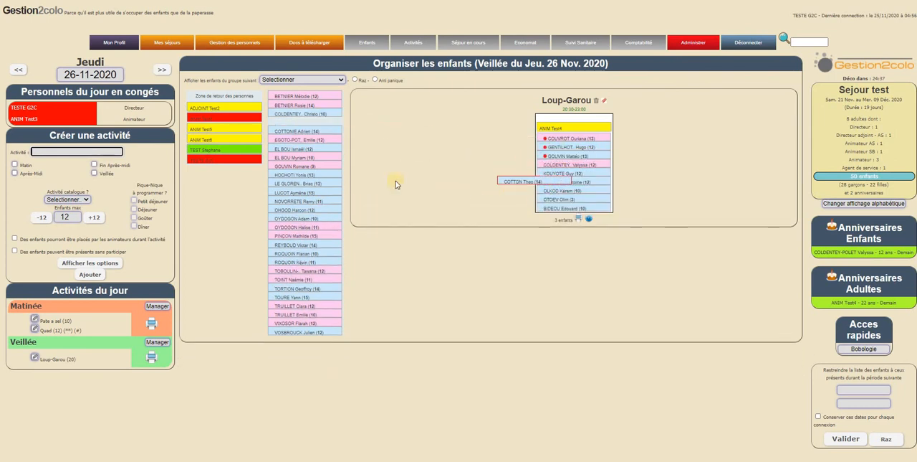
{"action": "left_click_drag", "start_coordinate": [294, 201], "coordinate": [561, 164]}
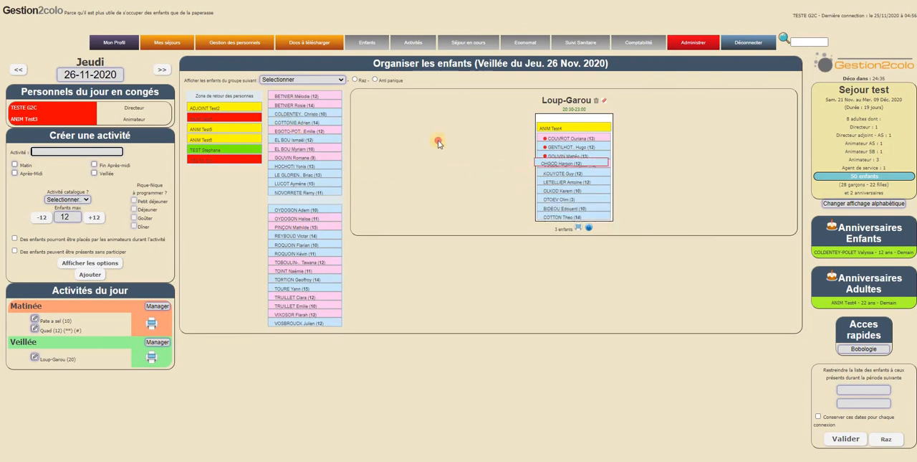
{"action": "left_click_drag", "start_coordinate": [439, 143], "coordinate": [556, 173]}
{"action": "left_click", "coordinate": [311, 81]}
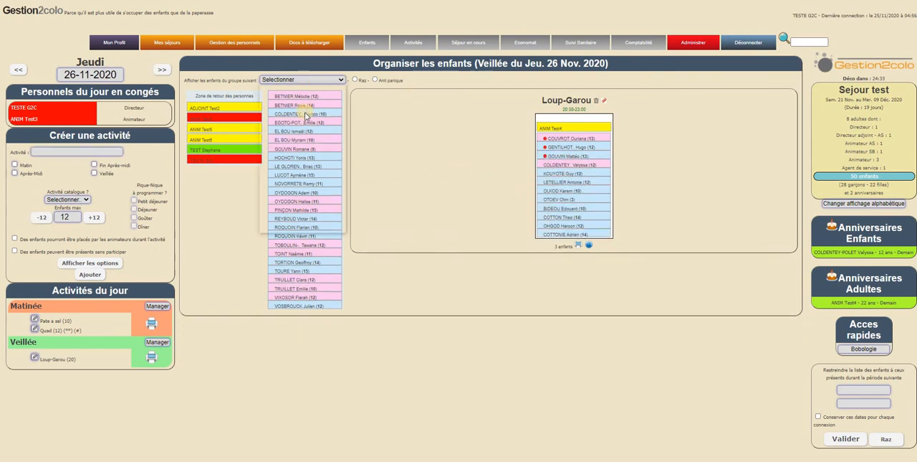
{"action": "left_click", "coordinate": [444, 159]}
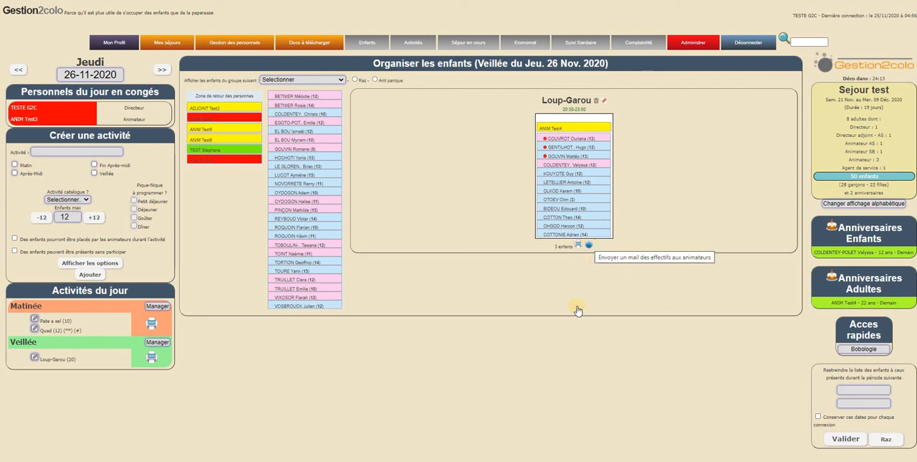
Send the Loup-Garou activity's headcount e-mail to its animators and confirm the sending.
{"action": "left_click", "coordinate": [589, 245]}
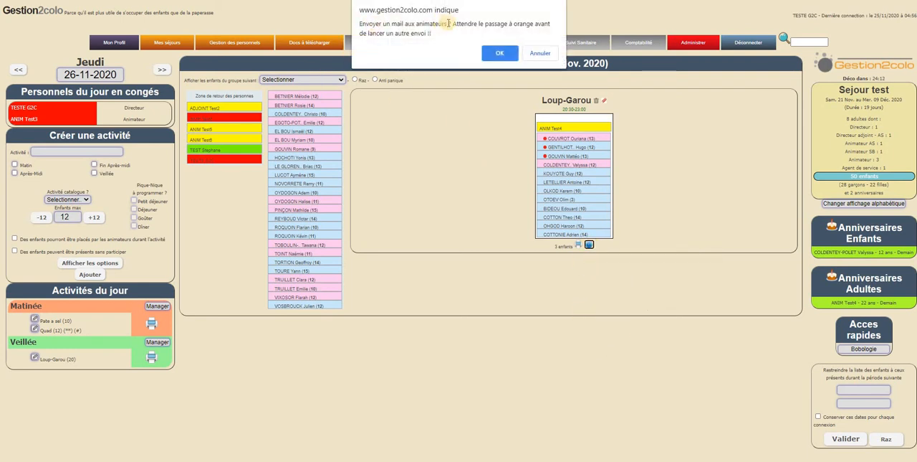
{"action": "left_click", "coordinate": [494, 55]}
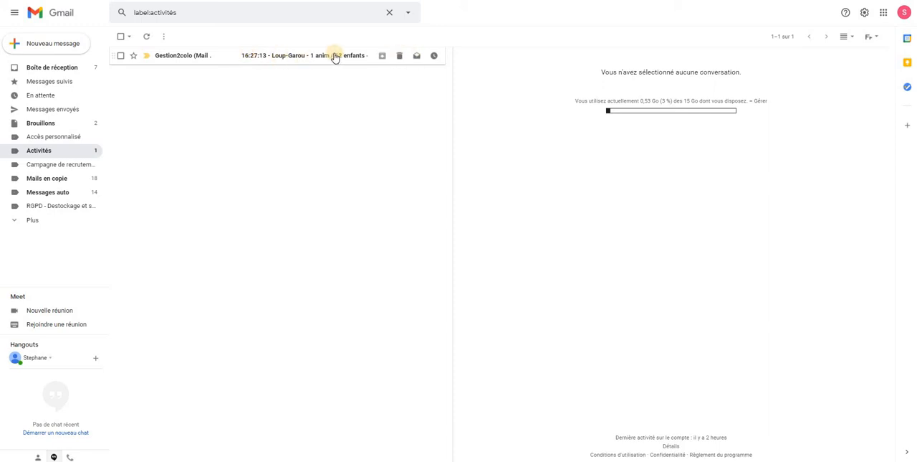
Open the Loup-Garou e-mail in the Activités label and read its list of children and attendance instructions.
{"action": "left_click", "coordinate": [276, 65]}
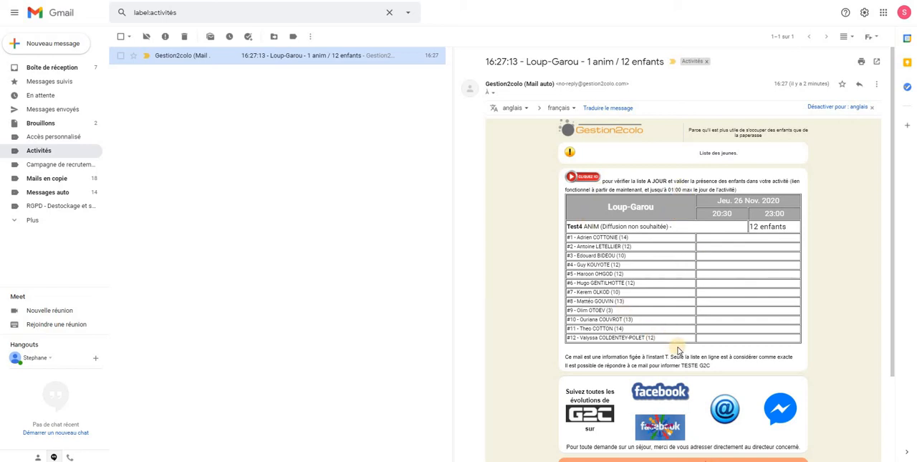
{"action": "scroll", "coordinate": [678, 347], "scroll_direction": "down", "scroll_amount": 3}
{"action": "scroll", "coordinate": [674, 308], "scroll_direction": "up", "scroll_amount": 3}
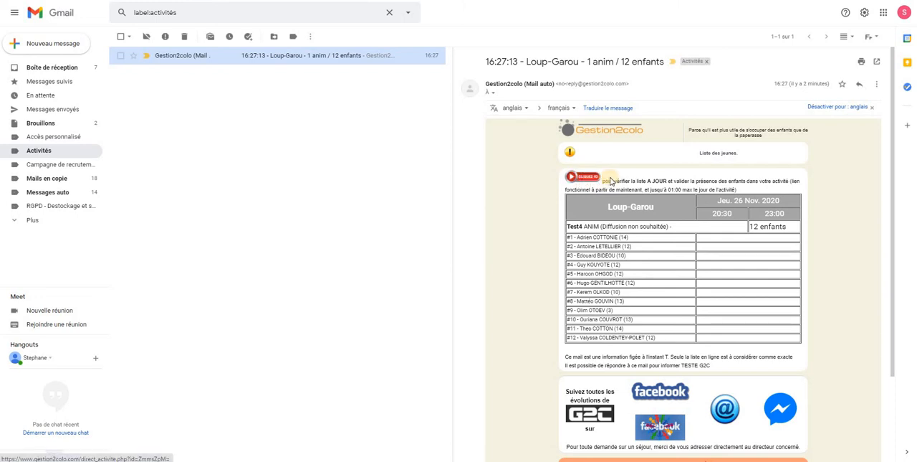
{"action": "left_click_drag", "start_coordinate": [604, 180], "coordinate": [762, 179]}
{"action": "left_click", "coordinate": [655, 192]}
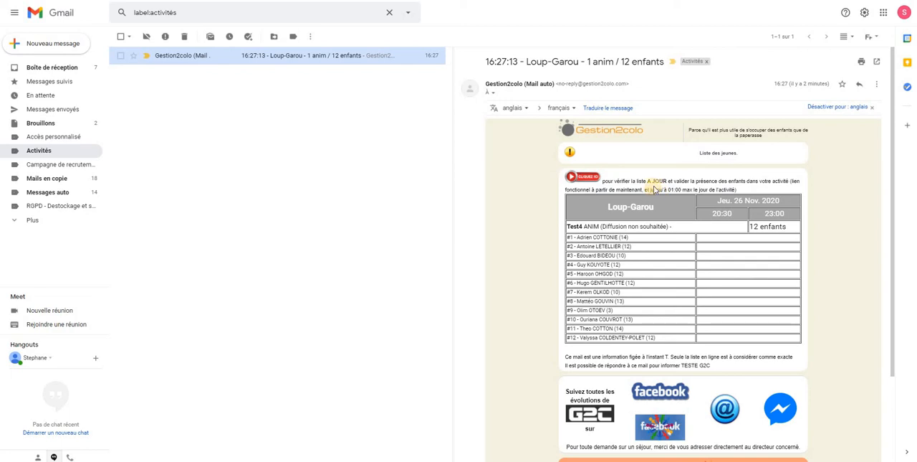
Copy the attendance link from the Loup-Garou e-mail, open it in another browser, and narrow that window so the organisation page shows beside it.
{"action": "right_click", "coordinate": [578, 177]}
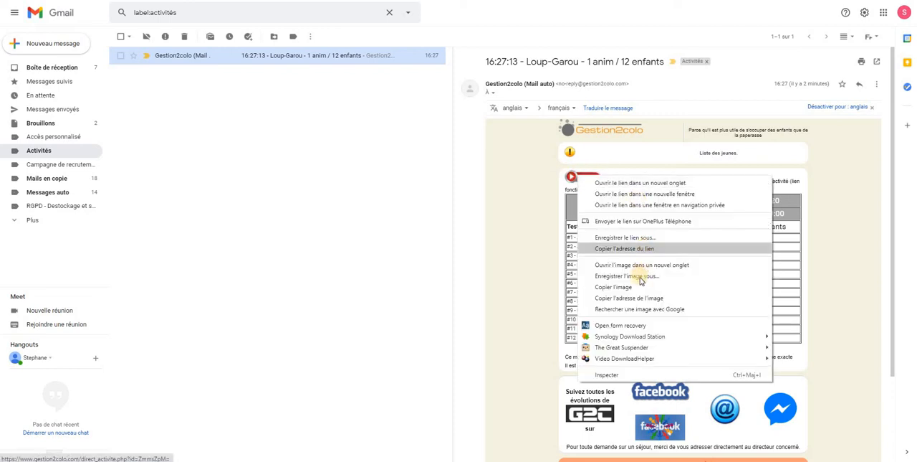
{"action": "left_click", "coordinate": [644, 251]}
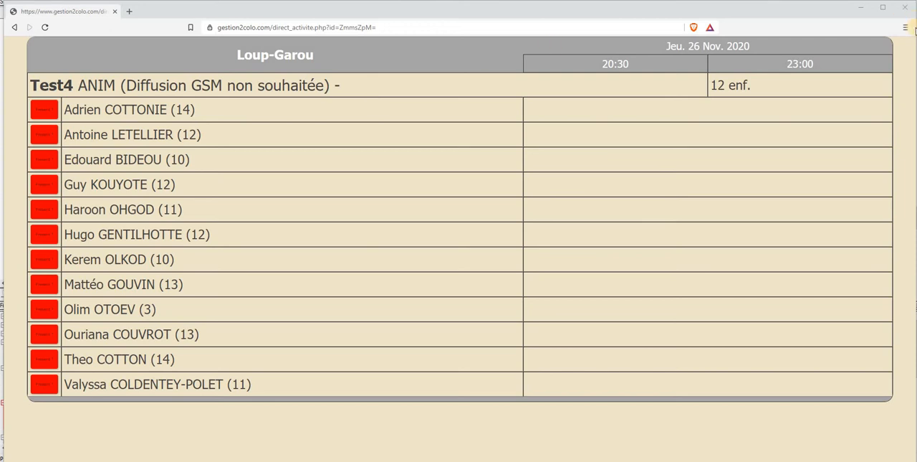
{"action": "left_click_drag", "start_coordinate": [914, 28], "coordinate": [906, 88]}
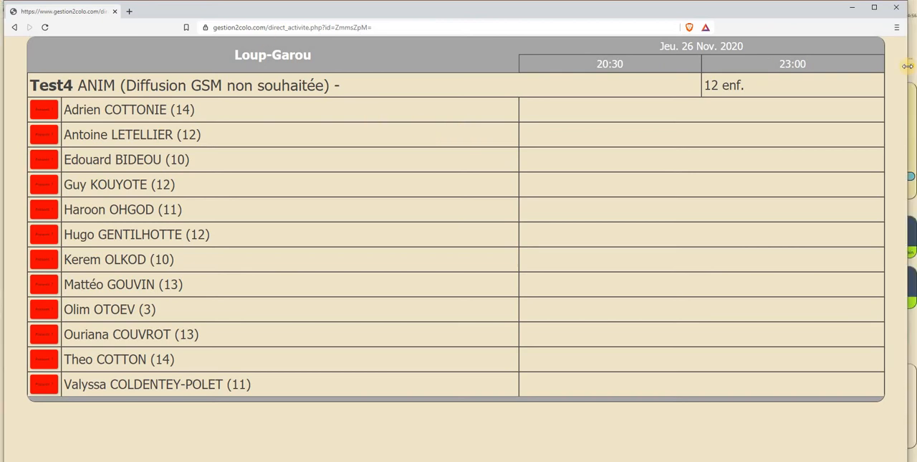
{"action": "left_click_drag", "start_coordinate": [907, 66], "coordinate": [274, 123]}
{"action": "left_click_drag", "start_coordinate": [333, 129], "coordinate": [337, 130]}
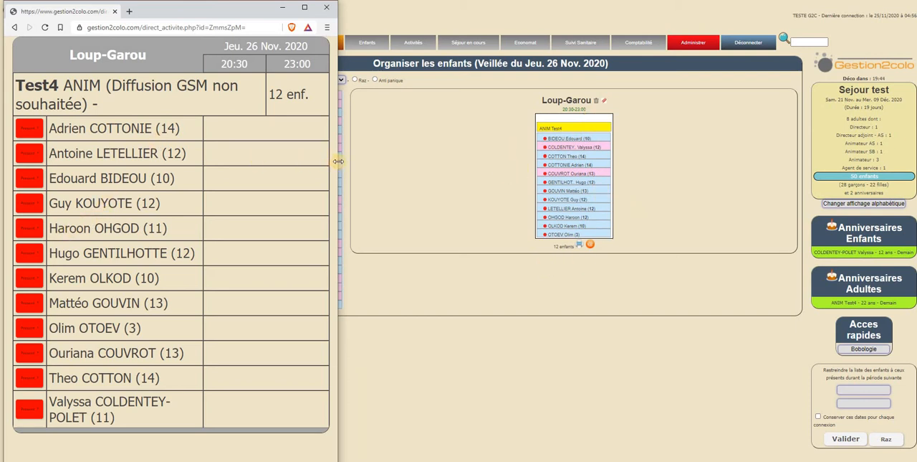
{"action": "left_click_drag", "start_coordinate": [337, 161], "coordinate": [394, 165]}
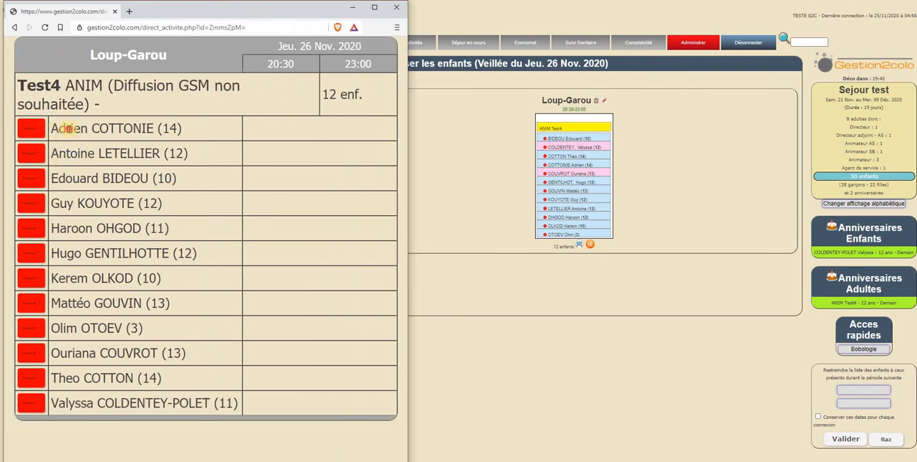
Look over the children listed on the Loup-Garou attendance page.
{"action": "double_click", "coordinate": [69, 129]}
{"action": "left_click", "coordinate": [69, 153]}
{"action": "double_click", "coordinate": [70, 177]}
{"action": "left_click", "coordinate": [141, 241]}
{"action": "left_click_drag", "start_coordinate": [77, 203], "coordinate": [218, 206]}
{"action": "left_click", "coordinate": [56, 126]}
Try to mark the first child as present, dismiss the message, check the activity's start time, and return to the organisation page.
{"action": "left_click", "coordinate": [30, 127]}
{"action": "left_click", "coordinate": [252, 258]}
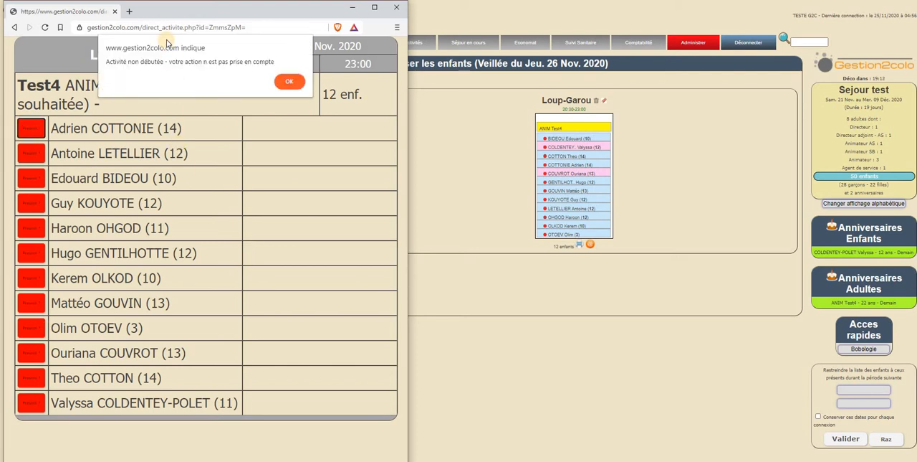
{"action": "left_click_drag", "start_coordinate": [108, 61], "coordinate": [239, 63]}
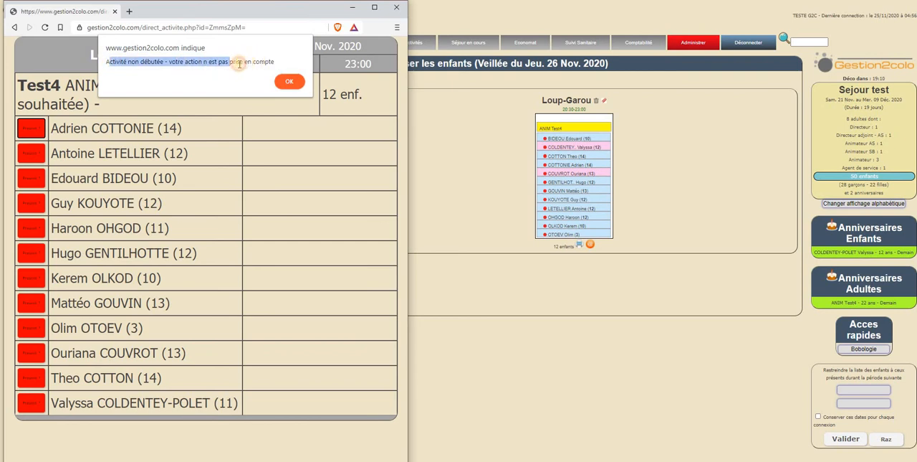
{"action": "left_click", "coordinate": [175, 77]}
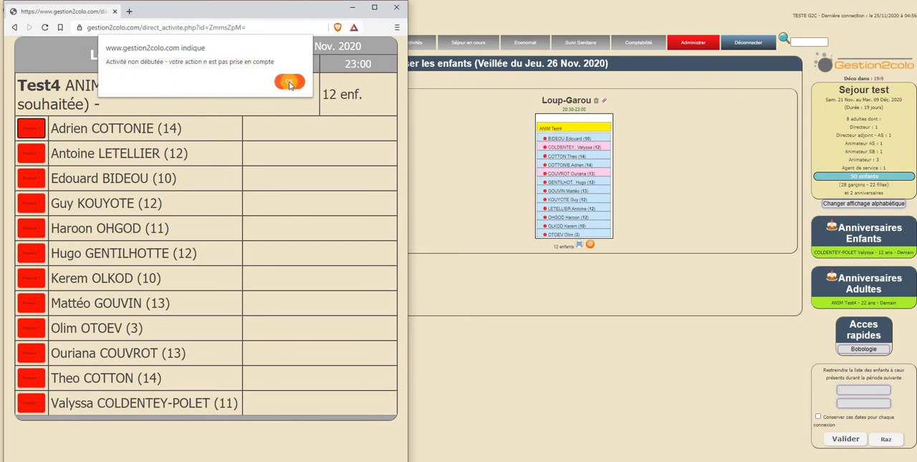
{"action": "key", "text": "Return"}
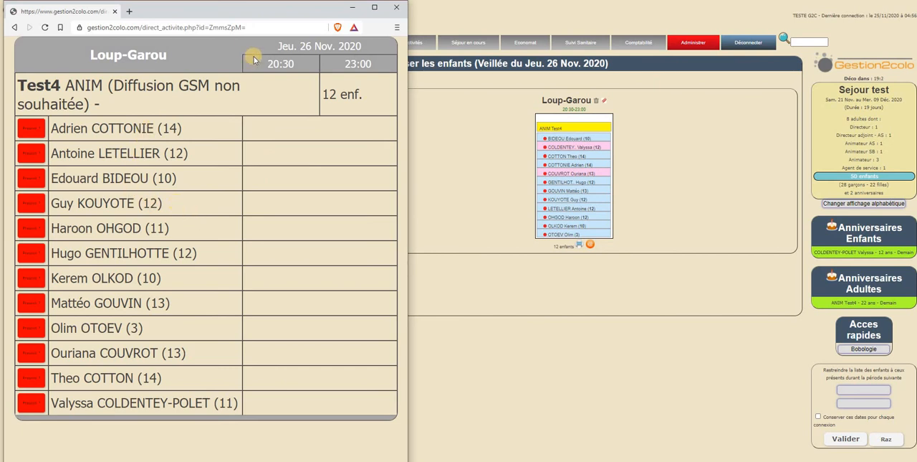
{"action": "double_click", "coordinate": [299, 65]}
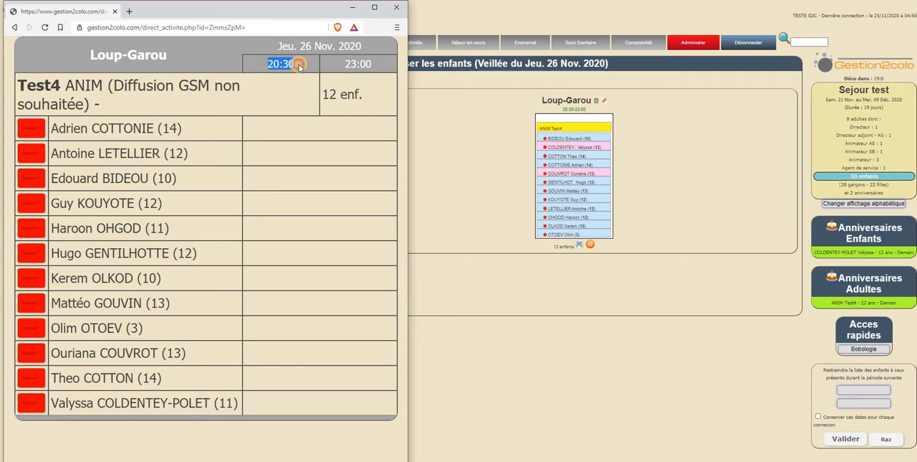
{"action": "left_click", "coordinate": [301, 75]}
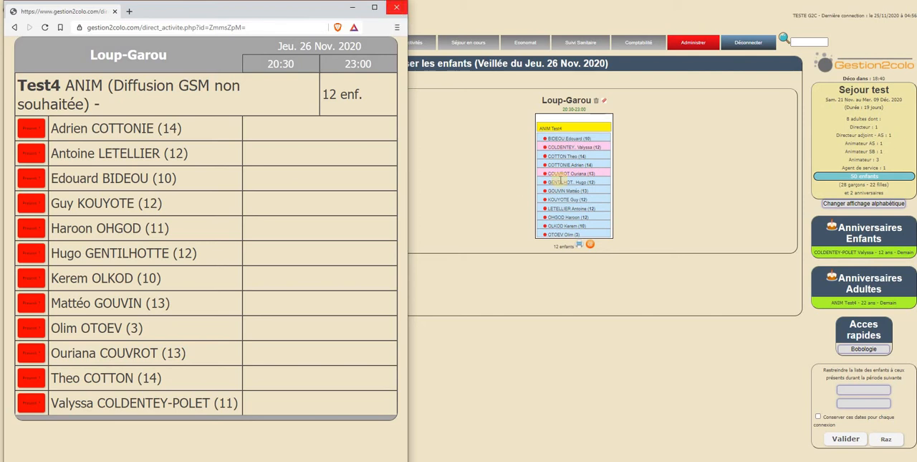
{"action": "left_click", "coordinate": [484, 161]}
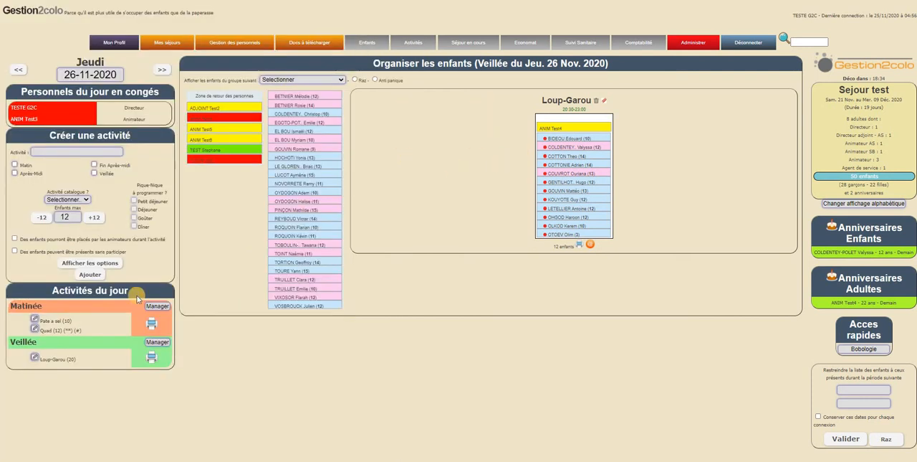
Open the Loup-Garou activity for editing and allow the animators to place children during the activity.
{"action": "left_click", "coordinate": [34, 356]}
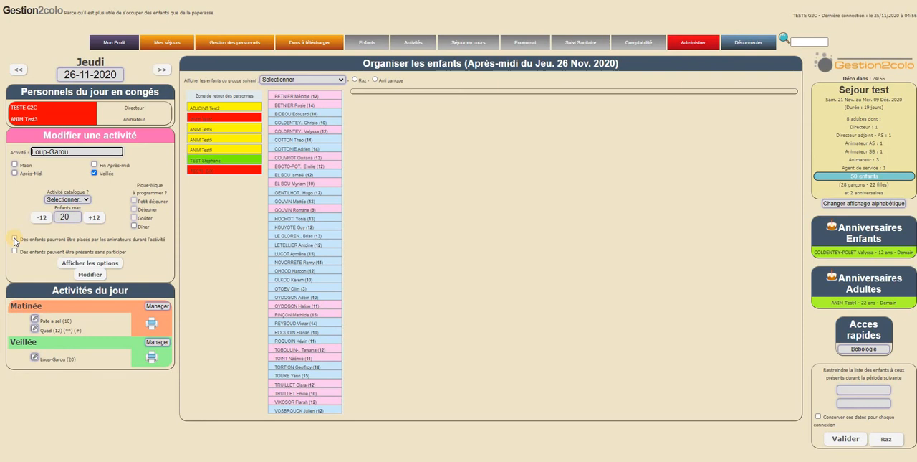
{"action": "left_click_drag", "start_coordinate": [51, 239], "coordinate": [144, 238]}
{"action": "left_click", "coordinate": [29, 244]}
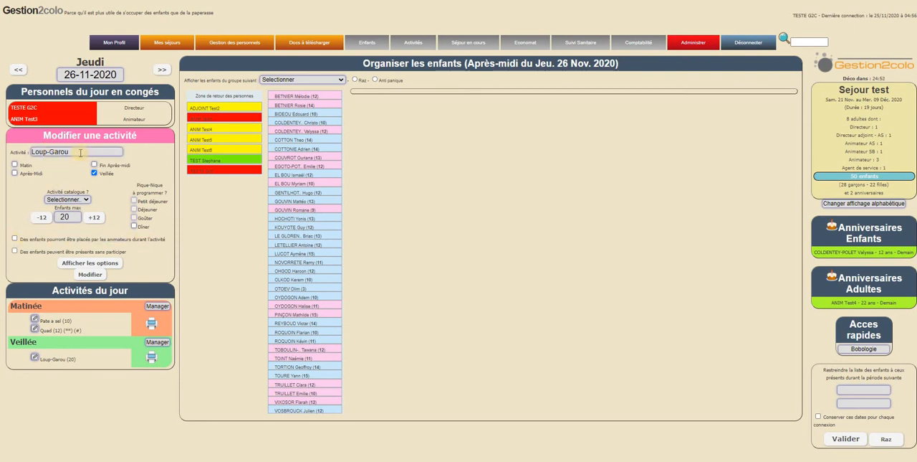
{"action": "left_click", "coordinate": [15, 240]}
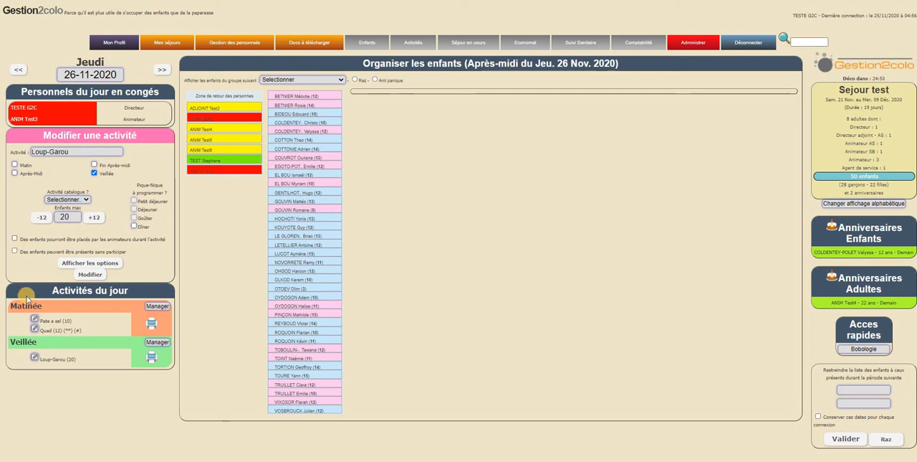
Set Loup-Garou's actual start time to 20:15 and end time to 22:00, and save the modified activity.
{"action": "left_click", "coordinate": [92, 263]}
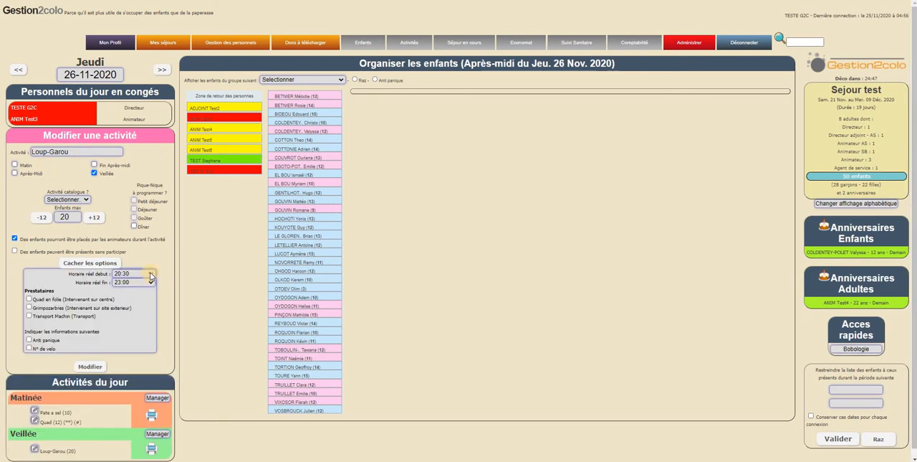
{"action": "left_click", "coordinate": [151, 275]}
{"action": "scroll", "coordinate": [152, 398], "scroll_direction": "down", "scroll_amount": 2}
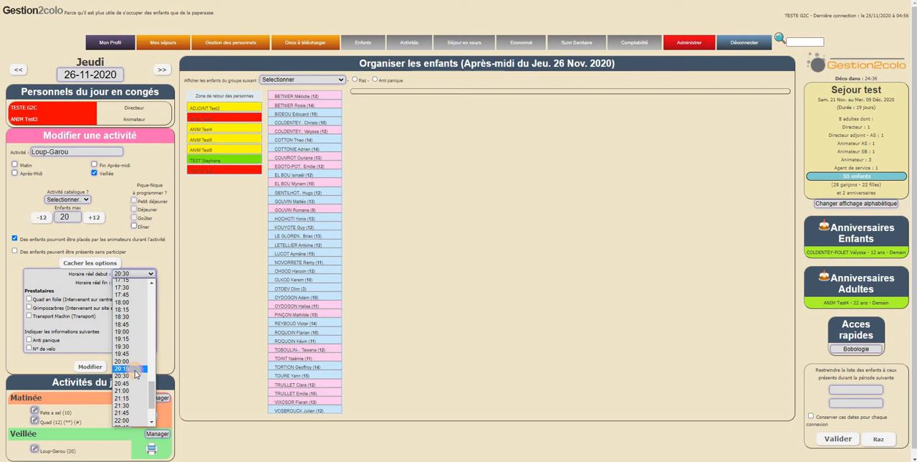
{"action": "left_click", "coordinate": [135, 370]}
{"action": "left_click", "coordinate": [137, 283]}
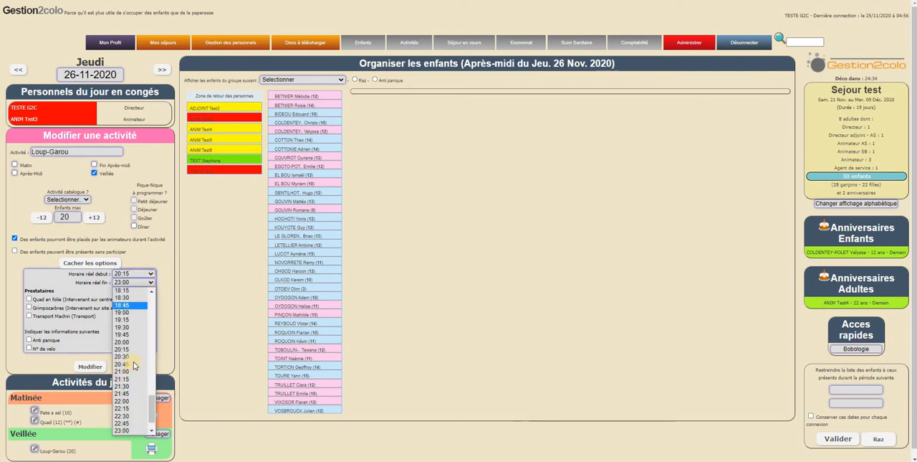
{"action": "left_click", "coordinate": [122, 400]}
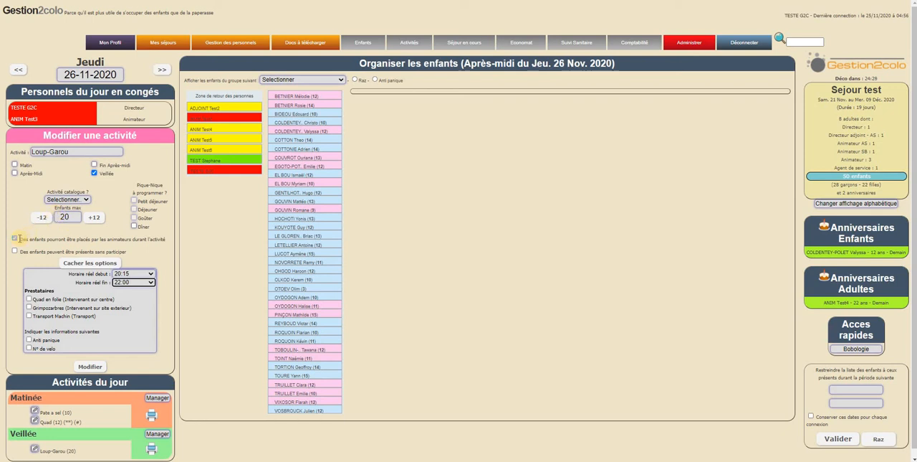
{"action": "left_click", "coordinate": [15, 238]}
{"action": "left_click", "coordinate": [89, 367]}
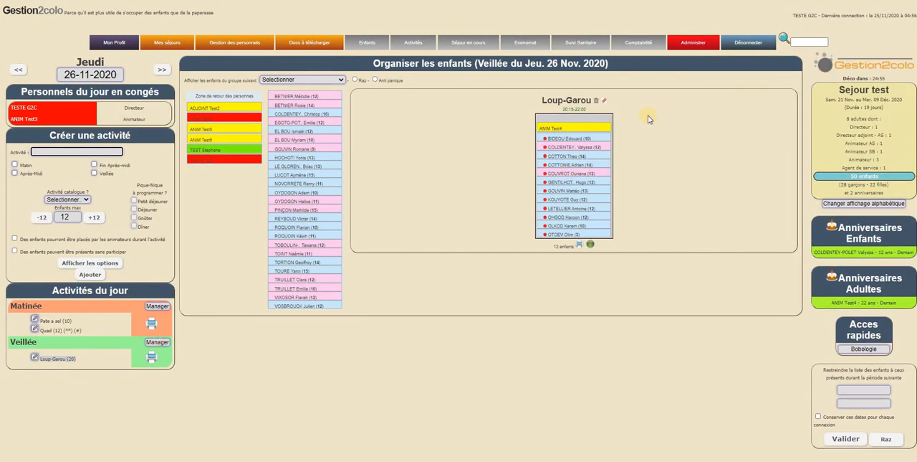
Check Loup-Garou's times in the Veillée organisation and its entry among the day's activities.
{"action": "mouse_move", "coordinate": [563, 109]}
{"action": "left_mouse_down"}
{"action": "mouse_move", "coordinate": [653, 112]}
{"action": "mouse_move", "coordinate": [652, 124]}
{"action": "left_mouse_up"}
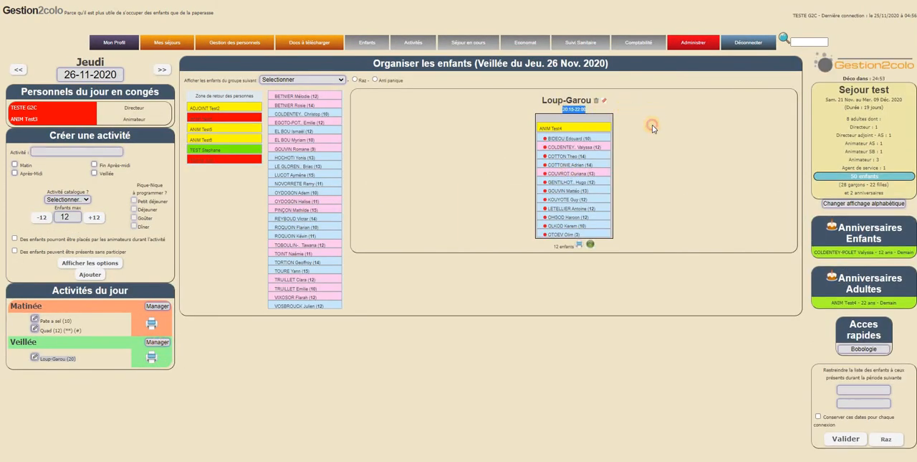
{"action": "left_click", "coordinate": [554, 109]}
{"action": "left_click_drag", "start_coordinate": [555, 109], "coordinate": [605, 116]}
{"action": "left_click_drag", "start_coordinate": [41, 358], "coordinate": [86, 362]}
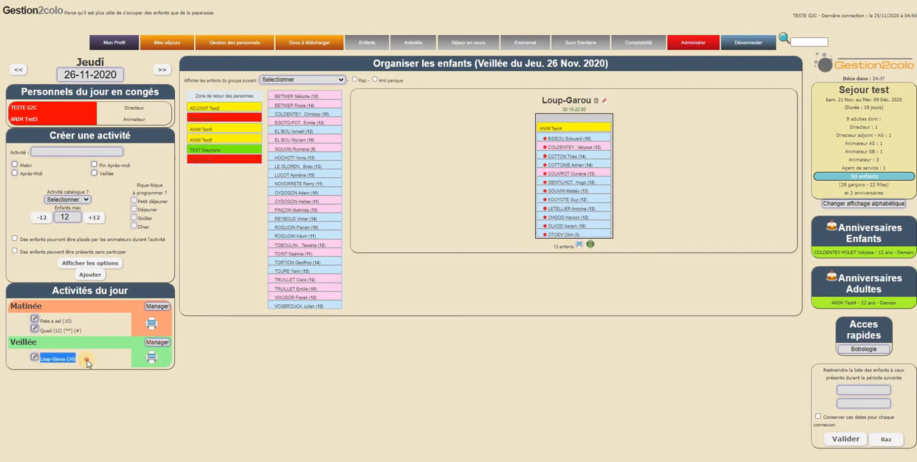
{"action": "left_click", "coordinate": [55, 365]}
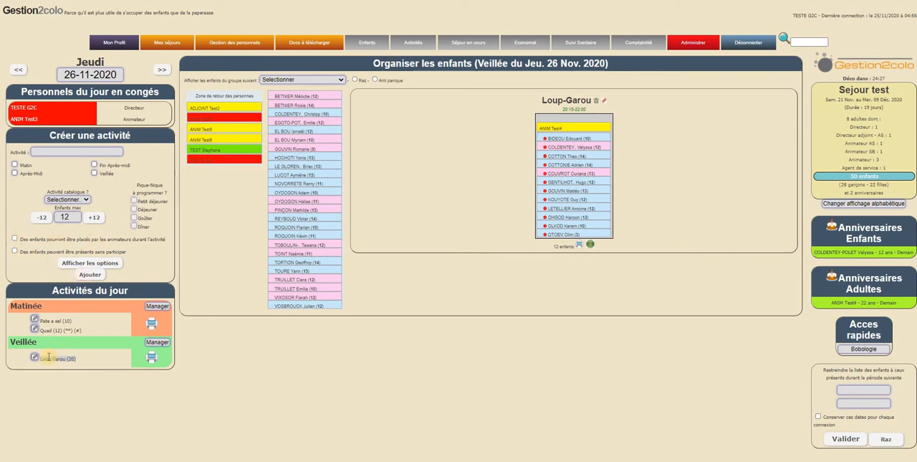
Switch to the Loup-Garou attendance page and read the notice on how animators validate or remove children themselves.
{"action": "mouse_move", "coordinate": [49, 357]}
{"action": "key", "text": "alt+Tab"}
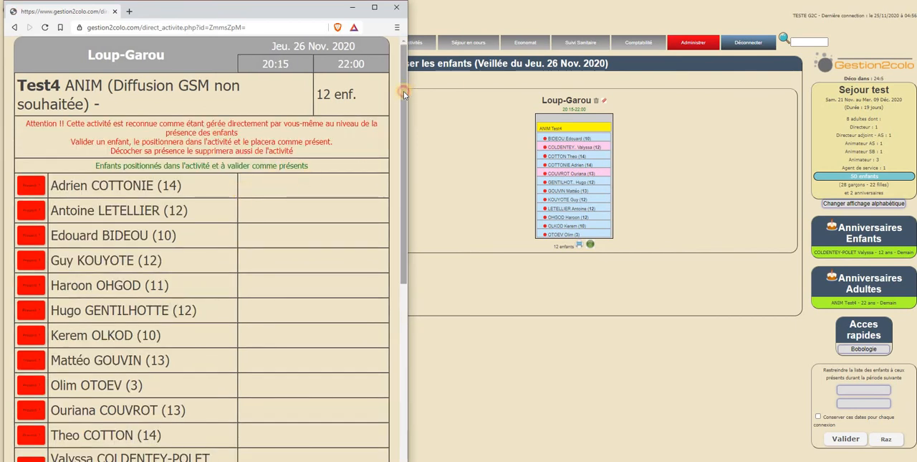
{"action": "scroll", "coordinate": [403, 91], "scroll_direction": "down", "scroll_amount": 2}
{"action": "scroll", "coordinate": [138, 111], "scroll_direction": "up", "scroll_amount": 2}
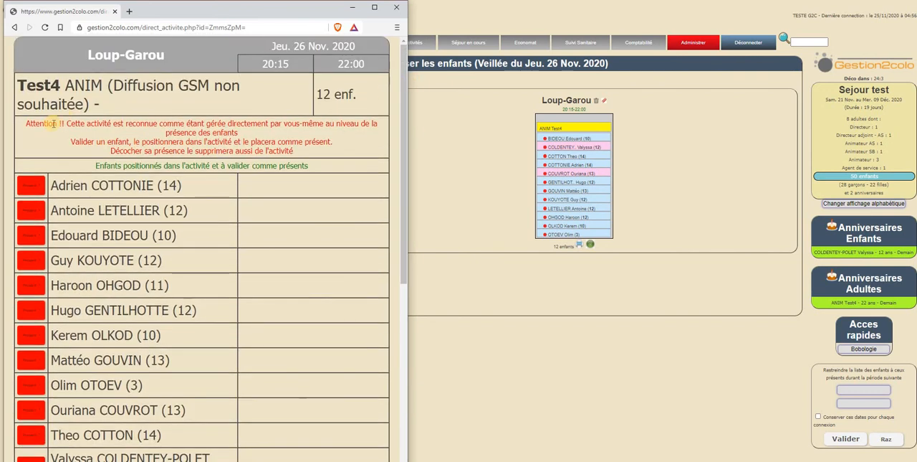
{"action": "left_click_drag", "start_coordinate": [55, 123], "coordinate": [255, 136]}
{"action": "left_click_drag", "start_coordinate": [204, 124], "coordinate": [298, 125]}
{"action": "left_click", "coordinate": [179, 136]}
{"action": "left_click_drag", "start_coordinate": [83, 141], "coordinate": [292, 142]}
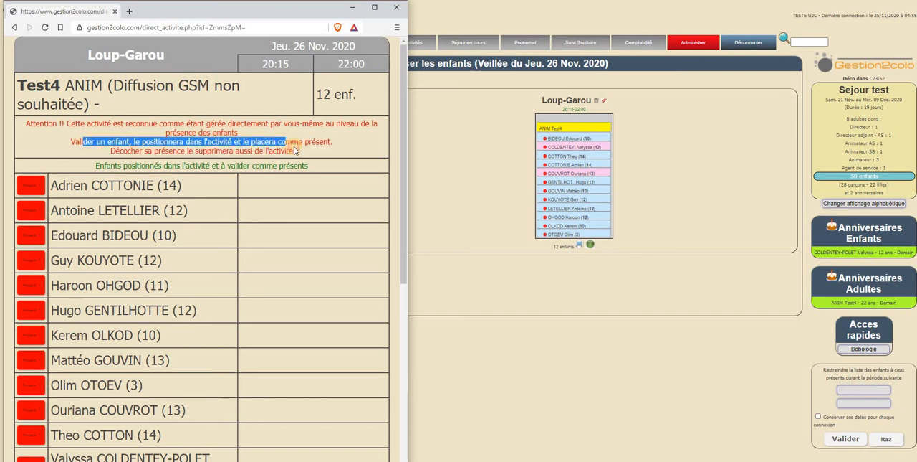
{"action": "left_click", "coordinate": [135, 143]}
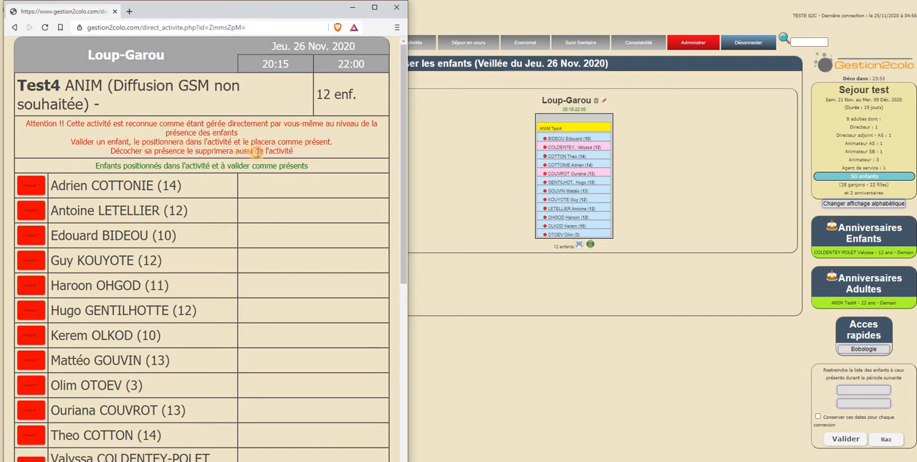
{"action": "left_click_drag", "start_coordinate": [148, 150], "coordinate": [251, 151]}
{"action": "left_click", "coordinate": [347, 137]}
Examine the list of additional children that can be positioned in Loup-Garou, below those already placed.
{"action": "left_click_drag", "start_coordinate": [402, 104], "coordinate": [383, 314]}
{"action": "scroll", "coordinate": [383, 315], "scroll_direction": "down", "scroll_amount": 4}
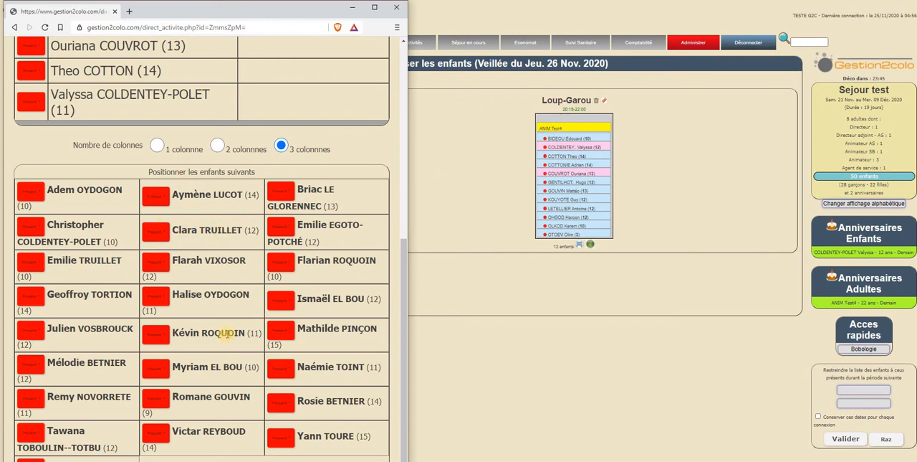
{"action": "left_click", "coordinate": [151, 201]}
{"action": "scroll", "coordinate": [233, 239], "scroll_direction": "up", "scroll_amount": 5}
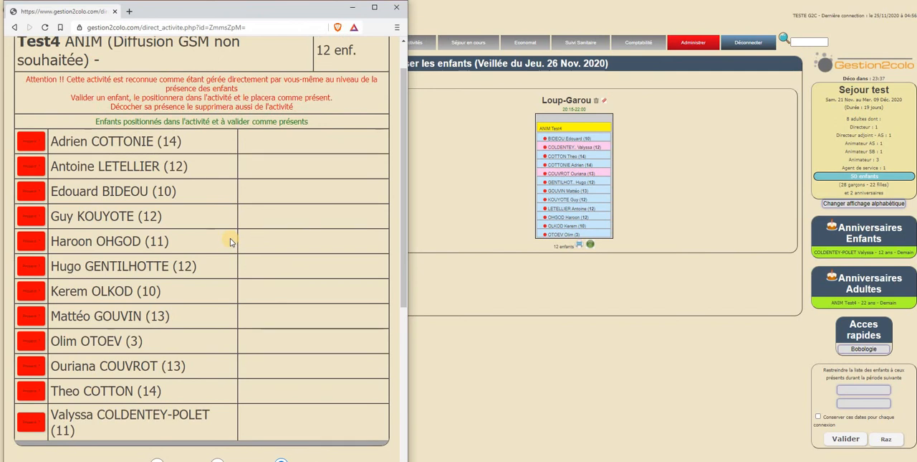
{"action": "scroll", "coordinate": [230, 238], "scroll_direction": "down", "scroll_amount": 5}
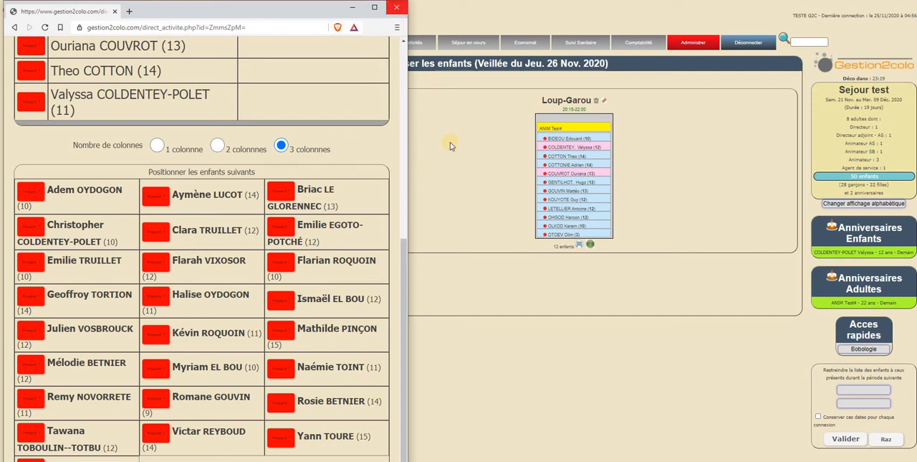
Return to the activity planner and reassign Loup-Garou from Veillée to Après-Midi.
{"action": "left_click", "coordinate": [453, 177]}
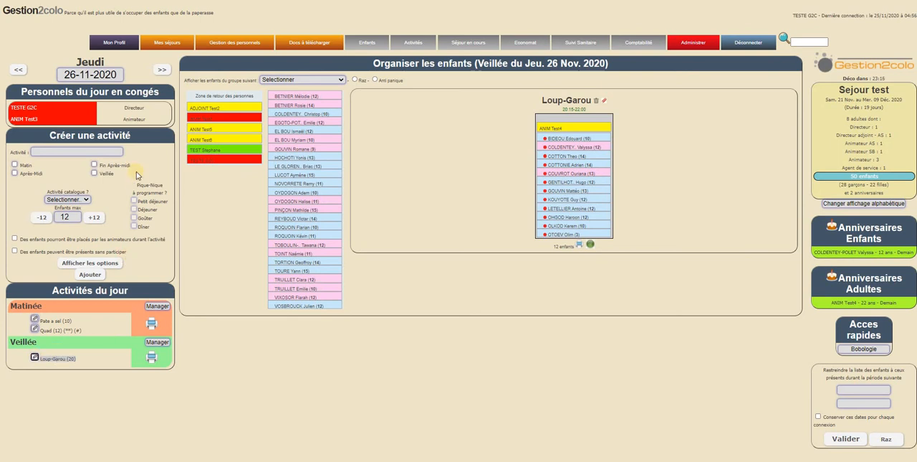
{"action": "left_click", "coordinate": [81, 185]}
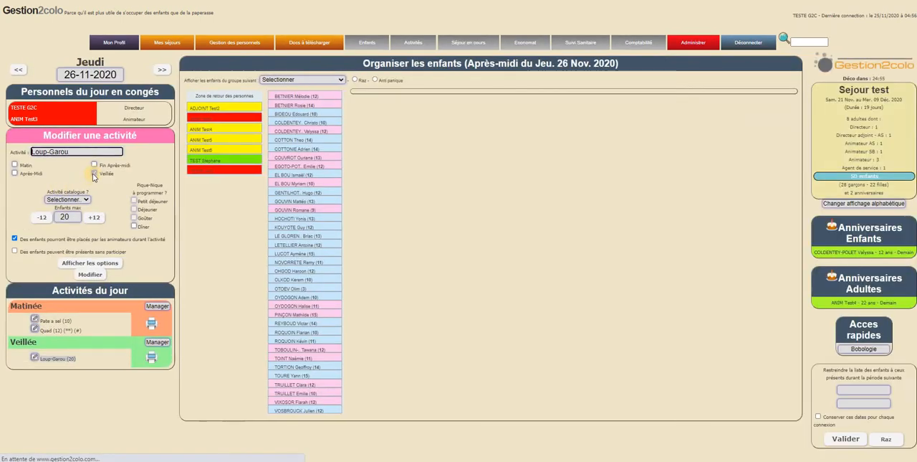
{"action": "left_click", "coordinate": [14, 173]}
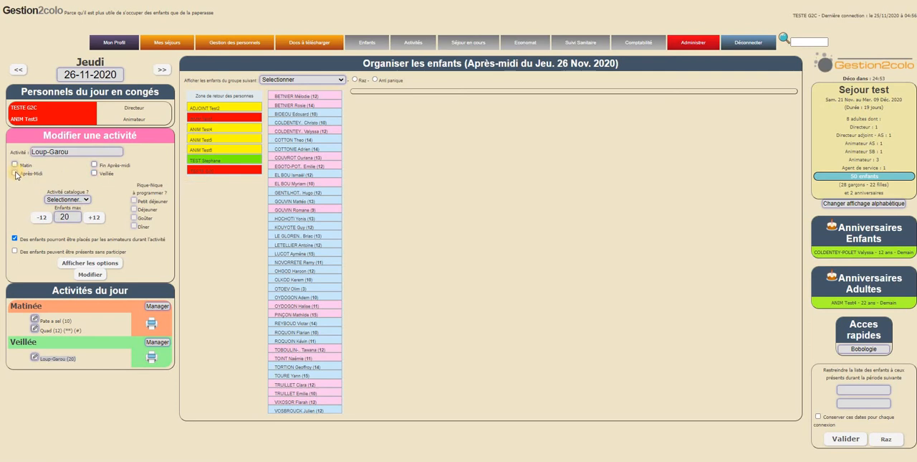
Set Loup-Garou's actual start time to 15:00 and end time to 17:45, and save the modified activity.
{"action": "left_click", "coordinate": [90, 262]}
{"action": "left_click", "coordinate": [145, 278]}
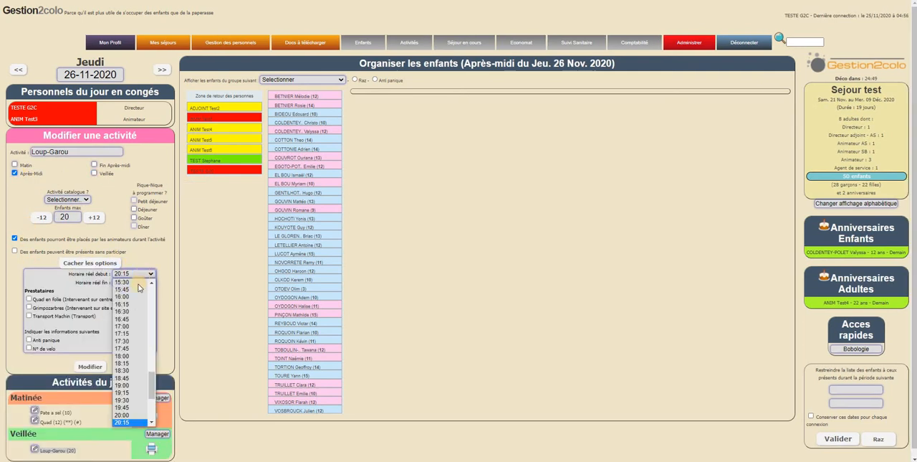
{"action": "scroll", "coordinate": [151, 359], "scroll_direction": "down", "scroll_amount": 3}
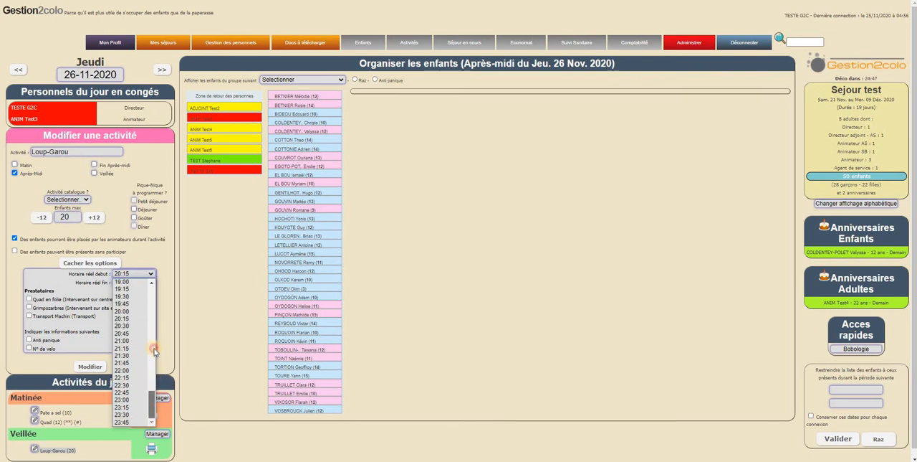
{"action": "left_click", "coordinate": [154, 351]}
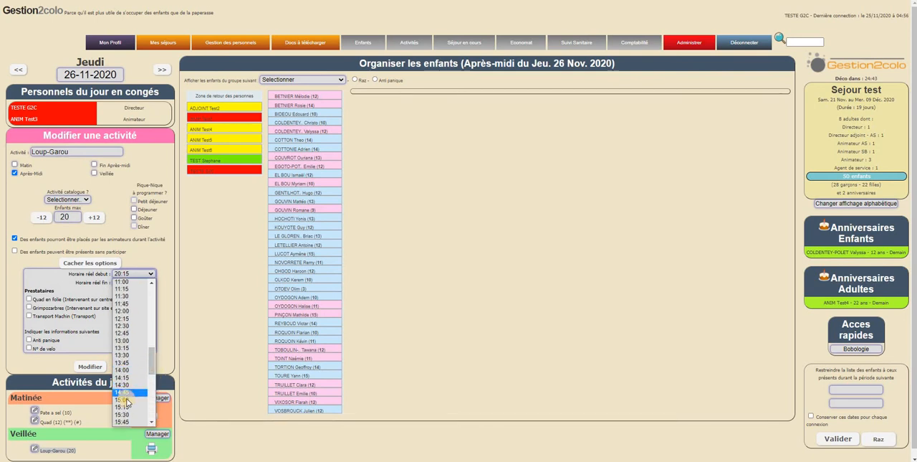
{"action": "left_click", "coordinate": [127, 401]}
{"action": "left_click", "coordinate": [149, 281]}
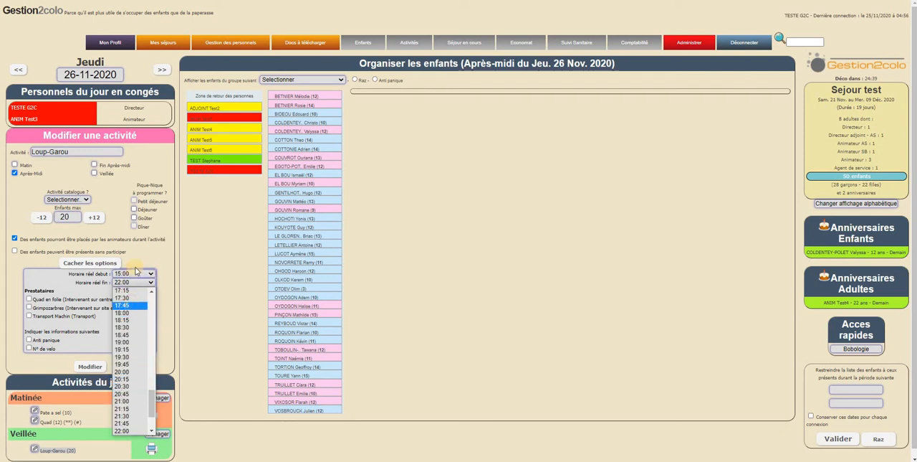
{"action": "left_click", "coordinate": [132, 305]}
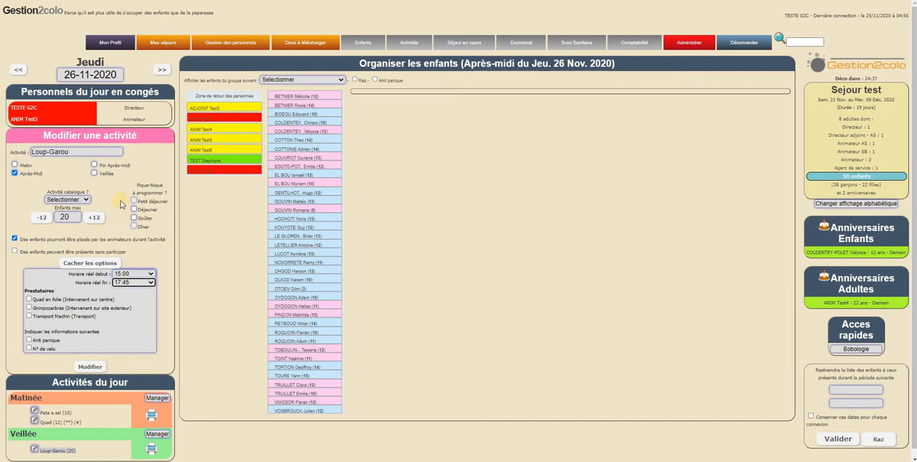
{"action": "left_click", "coordinate": [87, 366]}
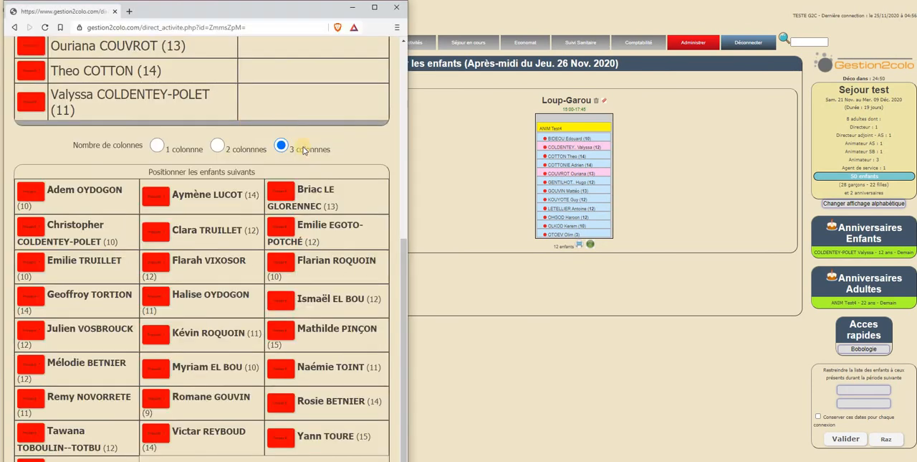
Check the activity name, date and times in the header of the Loup-Garou attendance page.
{"action": "scroll", "coordinate": [314, 156], "scroll_direction": "up", "scroll_amount": 10}
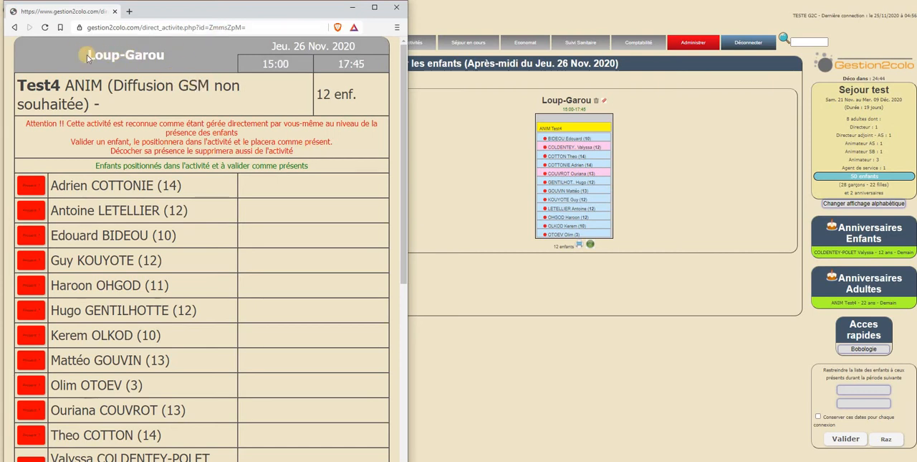
{"action": "left_click_drag", "start_coordinate": [88, 55], "coordinate": [273, 63]}
{"action": "left_click", "coordinate": [273, 62]}
Validate the first four children listed in Loup-Garou as present.
{"action": "scroll", "coordinate": [303, 176], "scroll_direction": "down", "scroll_amount": 1}
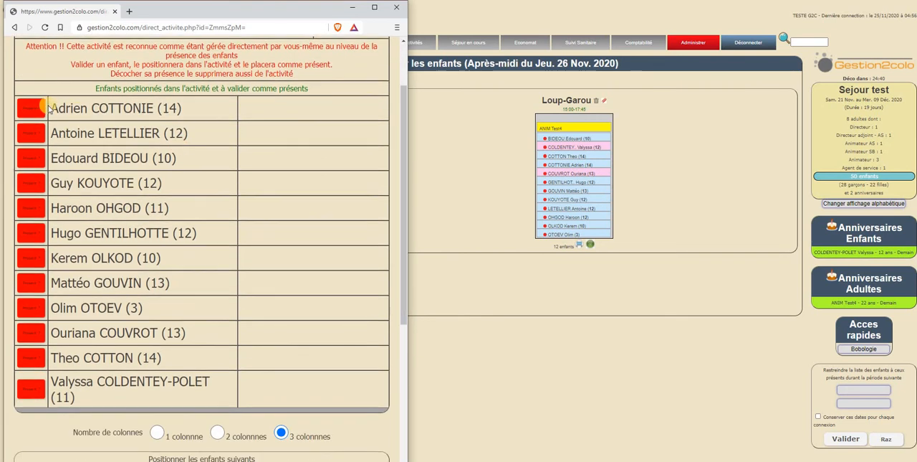
{"action": "left_click", "coordinate": [41, 123]}
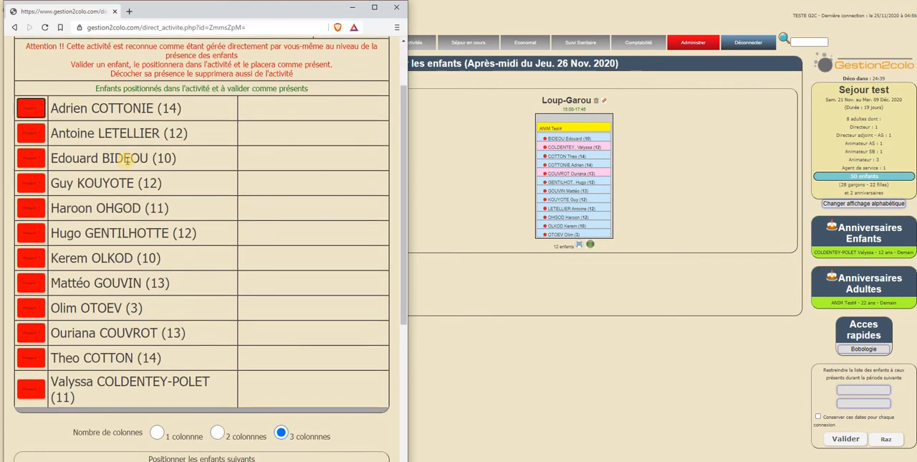
{"action": "left_click", "coordinate": [30, 133]}
{"action": "left_click", "coordinate": [33, 184]}
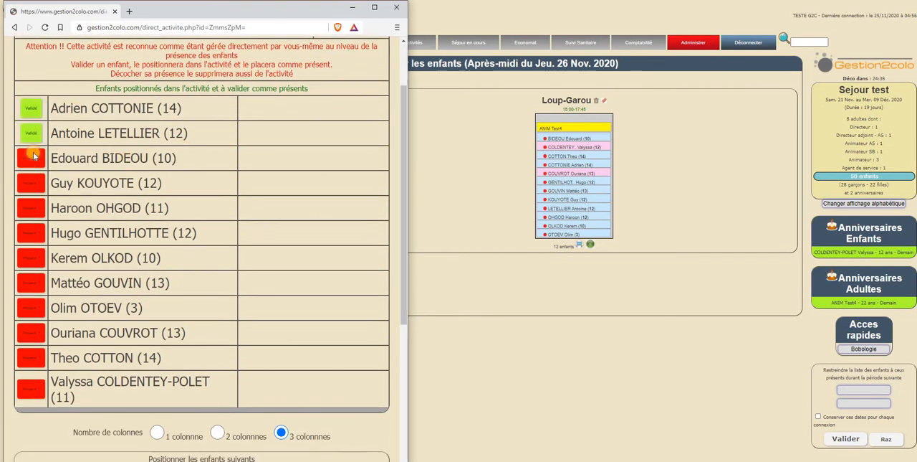
{"action": "left_click", "coordinate": [30, 157]}
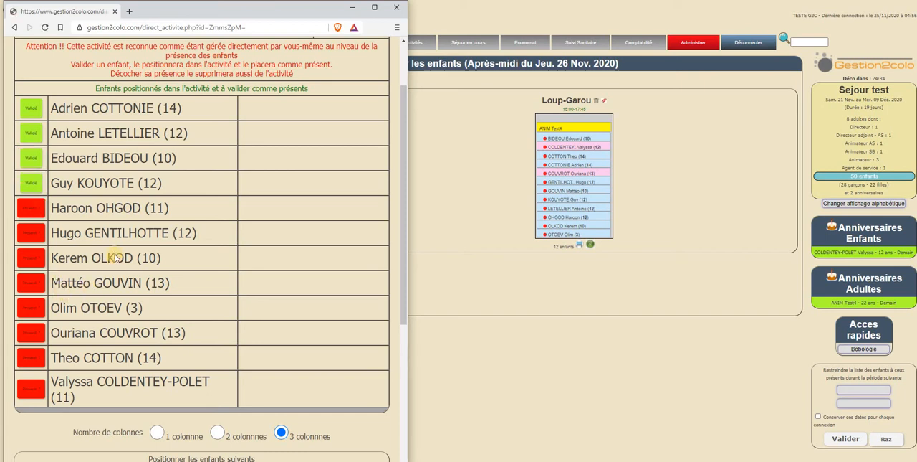
Position a 14-year-old from the additional children in Loup-Garou and check the new entry among the validated children.
{"action": "scroll", "coordinate": [126, 355], "scroll_direction": "down", "scroll_amount": 3}
{"action": "scroll", "coordinate": [151, 241], "scroll_direction": "down", "scroll_amount": 1}
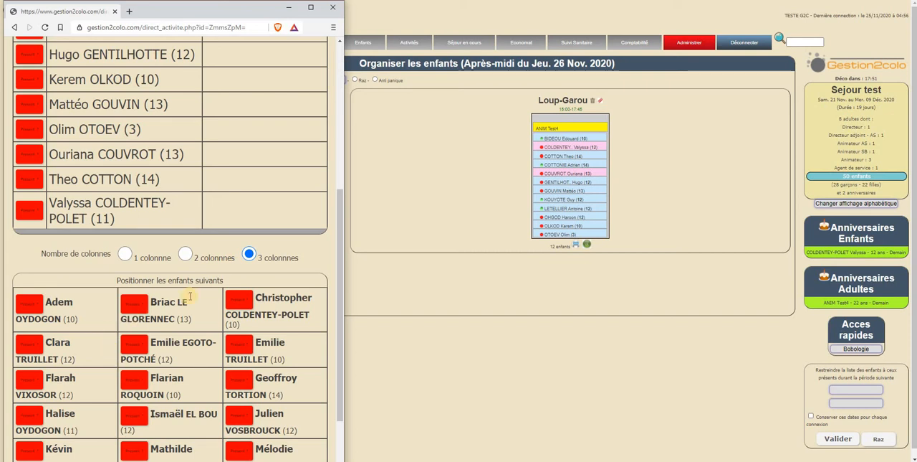
{"action": "left_click_drag", "start_coordinate": [341, 292], "coordinate": [342, 46]}
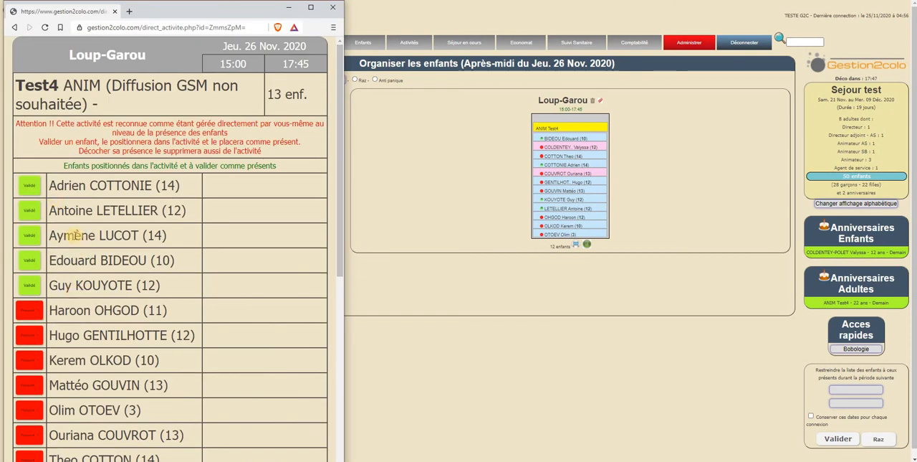
{"action": "left_click_drag", "start_coordinate": [54, 235], "coordinate": [238, 242]}
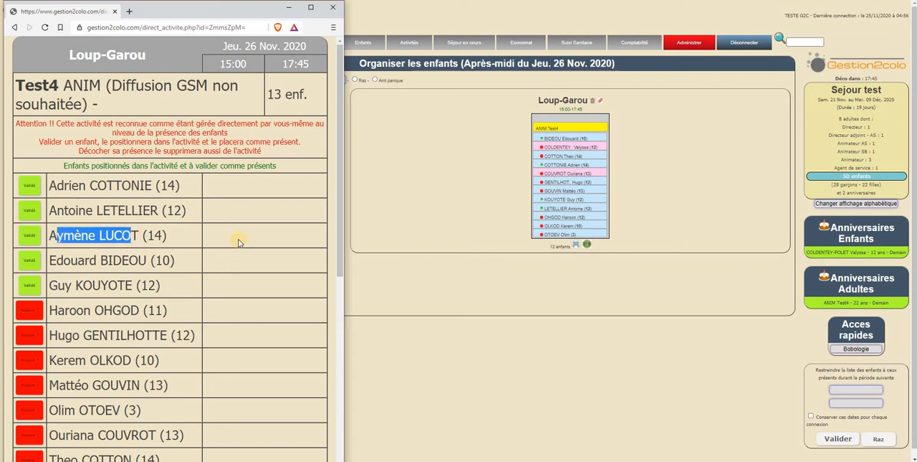
{"action": "left_click", "coordinate": [306, 225]}
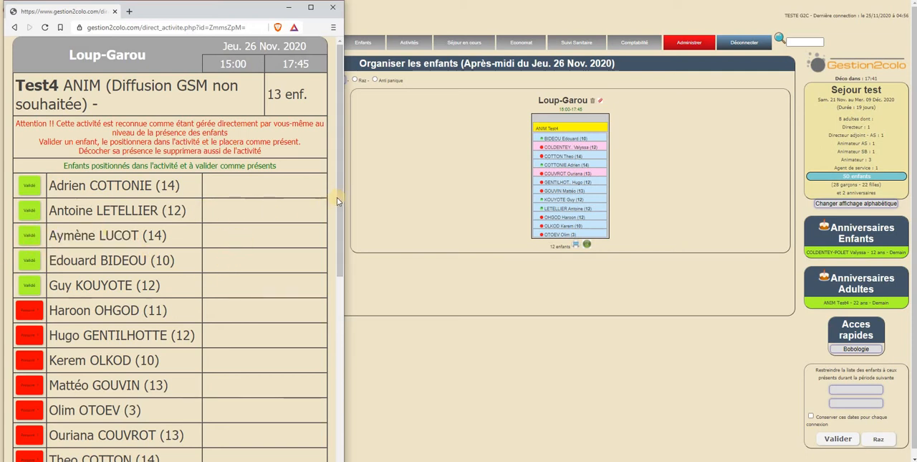
Position the 12-year-old in the second row, middle column of the additional children in Loup-Garou, and check the new entry.
{"action": "scroll", "coordinate": [343, 337], "scroll_direction": "down", "scroll_amount": 5}
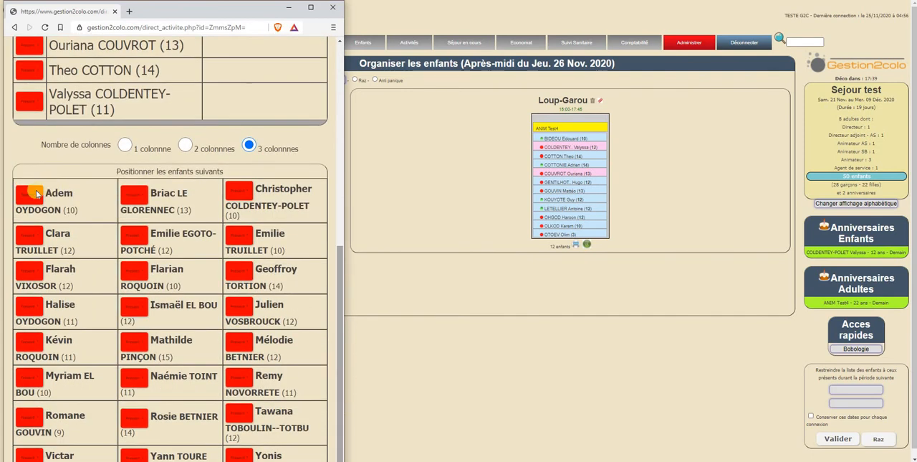
{"action": "left_click", "coordinate": [131, 239]}
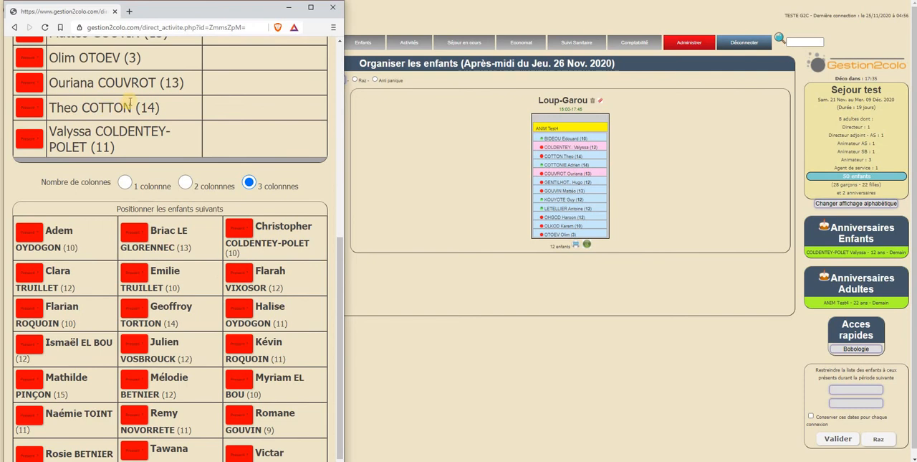
{"action": "scroll", "coordinate": [63, 158], "scroll_direction": "up", "scroll_amount": 5}
{"action": "left_click_drag", "start_coordinate": [50, 150], "coordinate": [187, 153]}
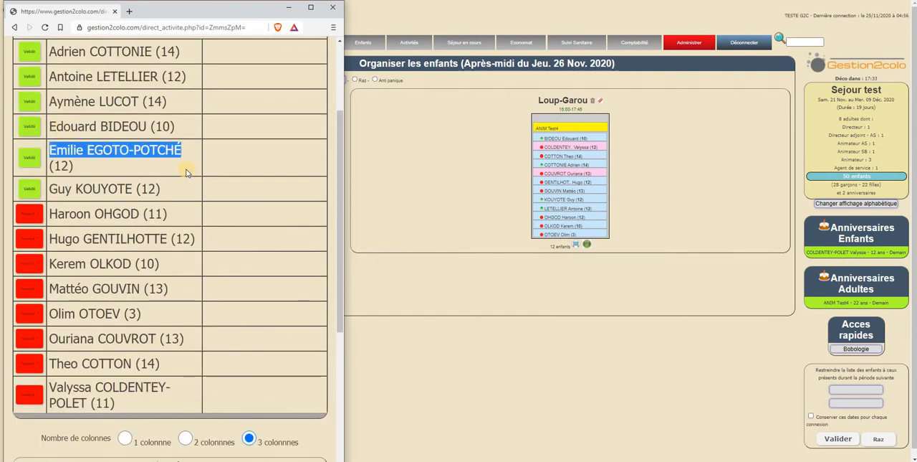
{"action": "left_click", "coordinate": [170, 224]}
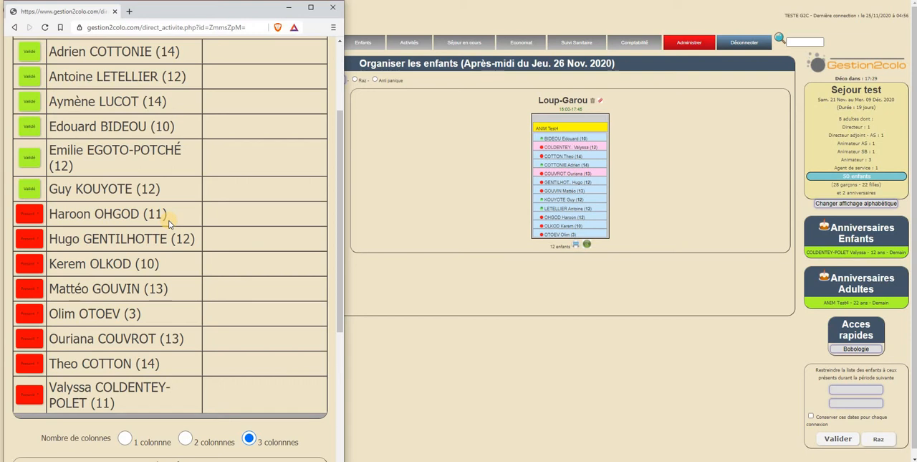
Return to the planner and reload the Après-midi organisation to check Loup-Garou's updated children.
{"action": "left_click", "coordinate": [470, 259]}
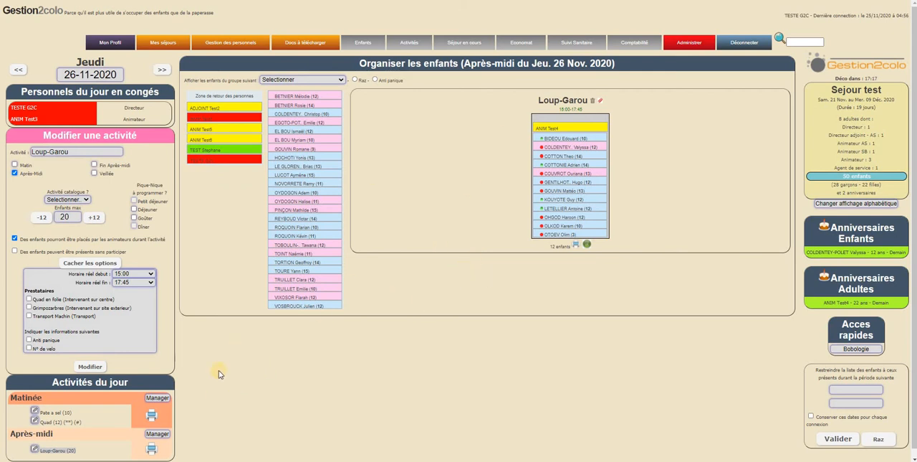
{"action": "scroll", "coordinate": [153, 423], "scroll_direction": "down", "scroll_amount": 1}
{"action": "left_click", "coordinate": [156, 427]}
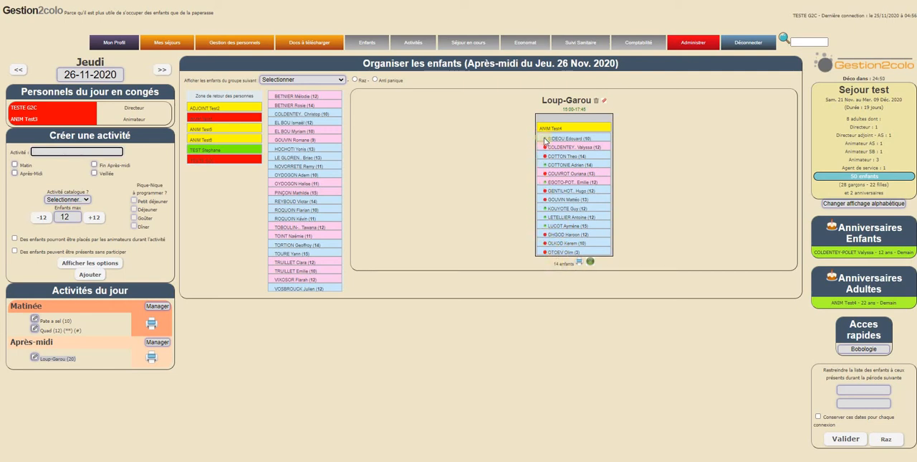
Create an Après-Midi activity named Pate a sel for a maximum of 12 children.
{"action": "left_click", "coordinate": [43, 149]}
{"action": "type", "text": "test"}
{"action": "left_click", "coordinate": [40, 165]}
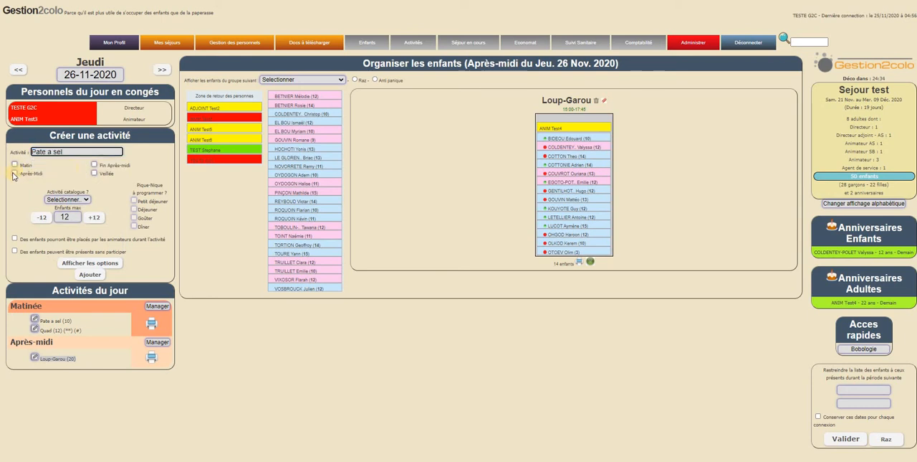
{"action": "left_click", "coordinate": [14, 173]}
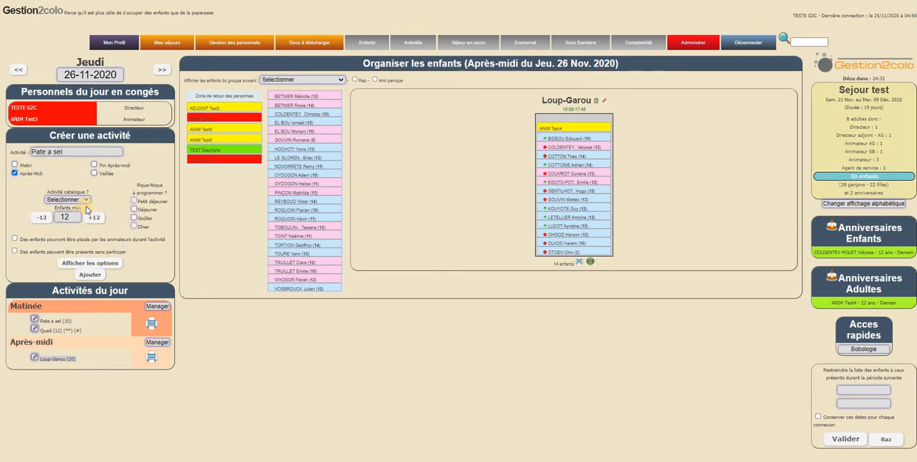
{"action": "left_click", "coordinate": [91, 275]}
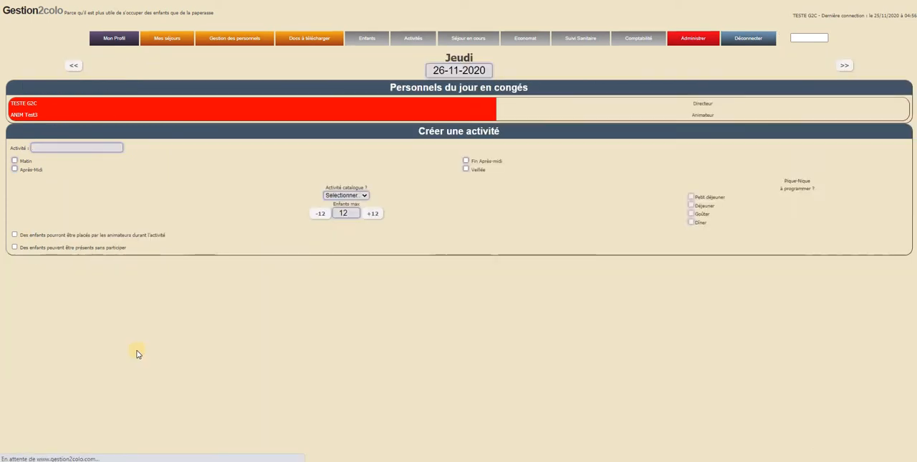
Assign five of the unplaced children to the afternoon Pate a sel activity.
{"action": "left_click_drag", "start_coordinate": [448, 121], "coordinate": [449, 120]}
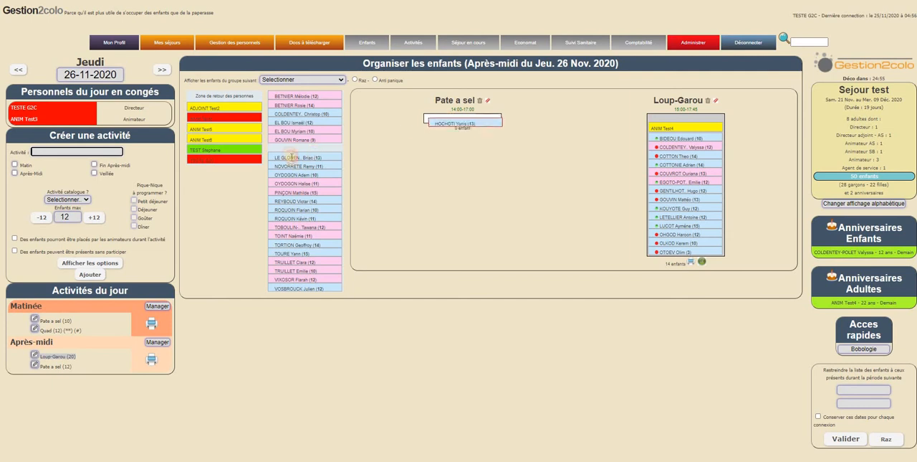
{"action": "left_click_drag", "start_coordinate": [297, 124], "coordinate": [421, 139]}
{"action": "left_click_drag", "start_coordinate": [304, 146], "coordinate": [424, 131]}
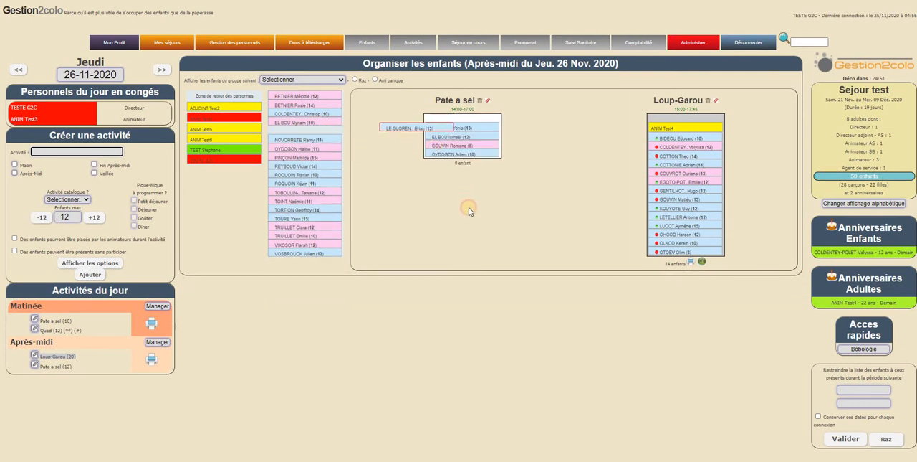
{"action": "left_click_drag", "start_coordinate": [326, 141], "coordinate": [478, 135]}
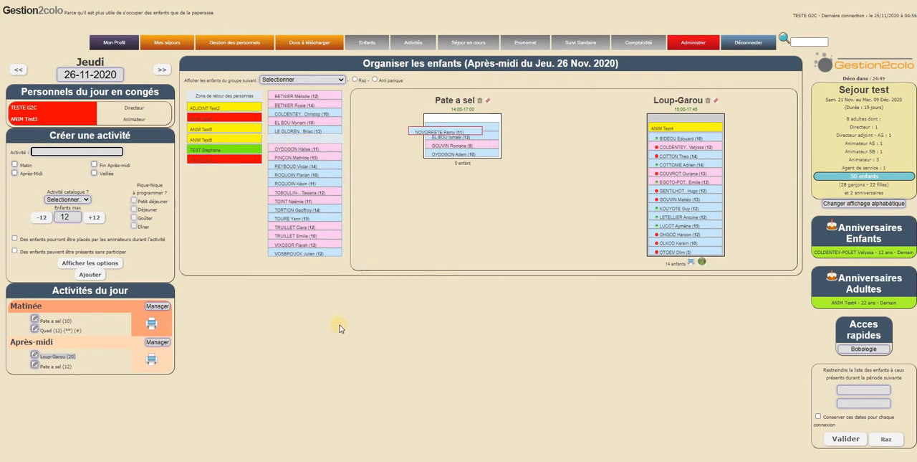
Switch to the Loup-Garou attendance page and examine how additional children already enrolled in Pate a sel are shown.
{"action": "key", "text": "alt+Tab"}
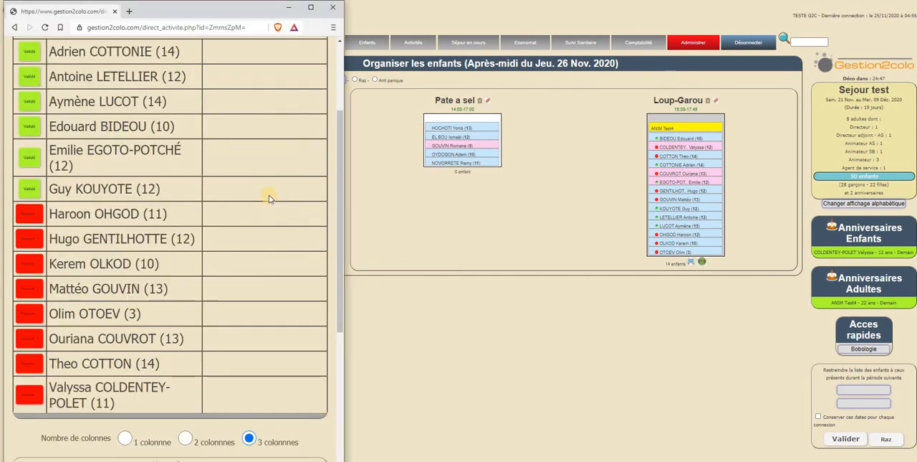
{"action": "scroll", "coordinate": [336, 121], "scroll_direction": "up", "scroll_amount": 3}
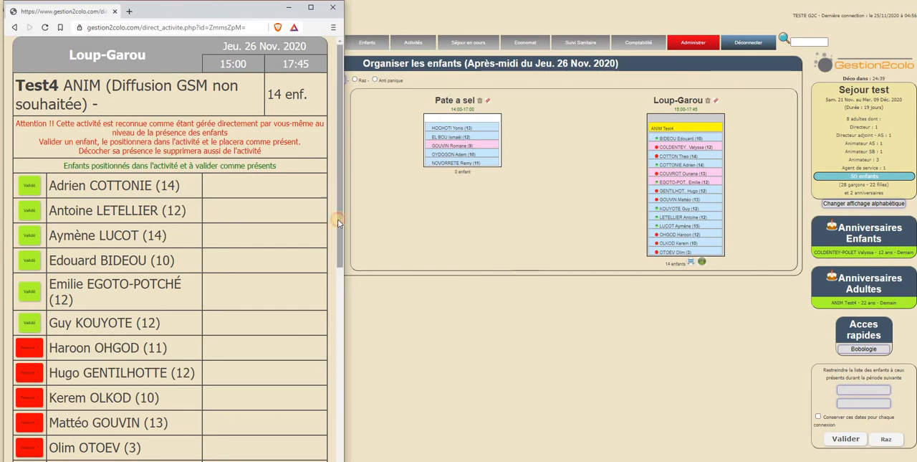
{"action": "left_click_drag", "start_coordinate": [340, 104], "coordinate": [340, 326]}
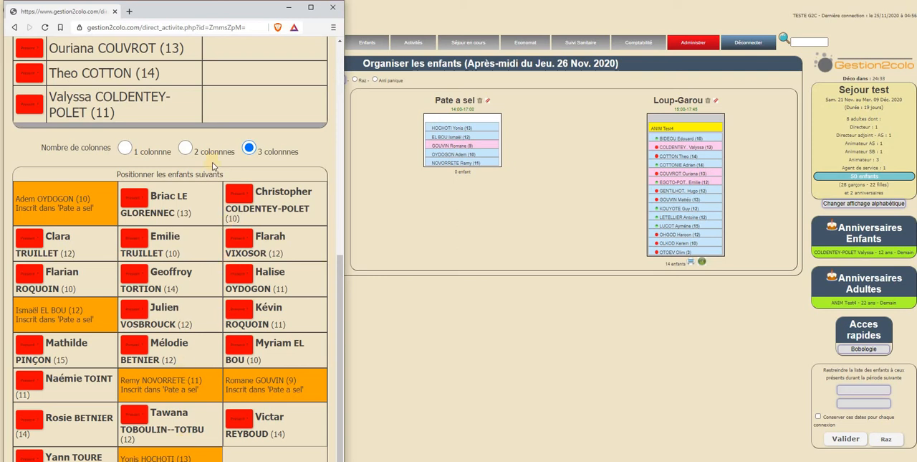
{"action": "scroll", "coordinate": [126, 268], "scroll_direction": "up", "scroll_amount": 3}
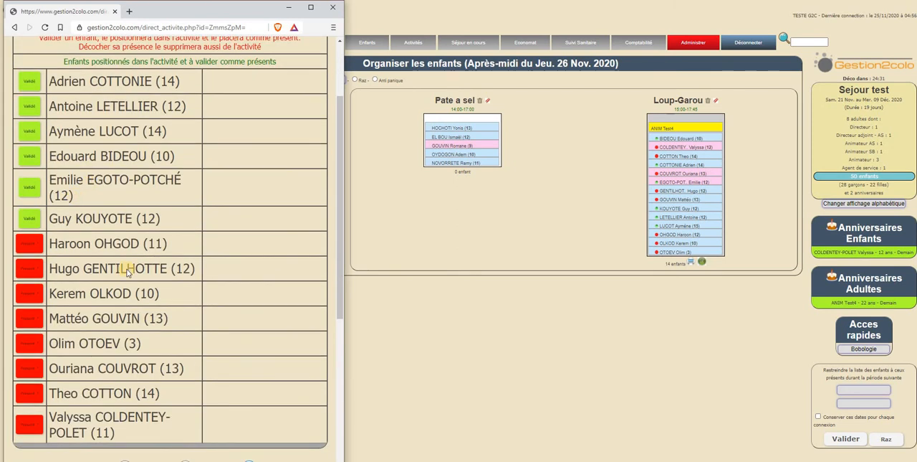
{"action": "scroll", "coordinate": [127, 344], "scroll_direction": "down", "scroll_amount": 3}
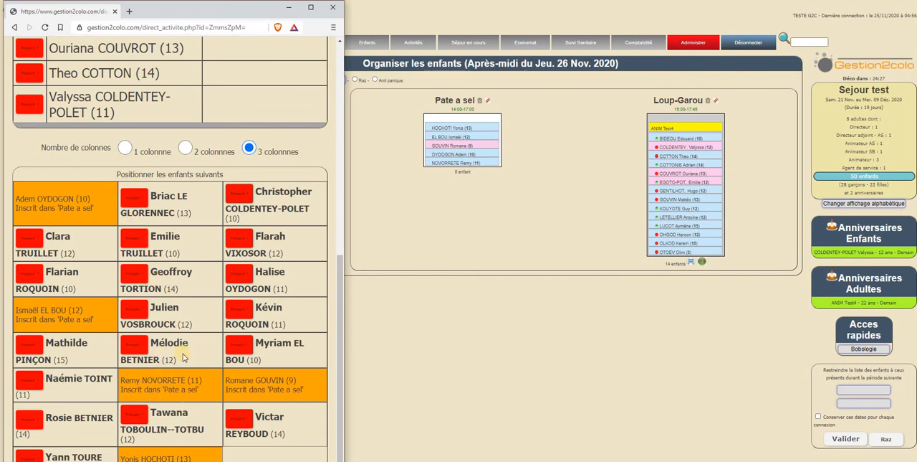
Try the two-column and one-column layouts for the list of additional children on the Loup-Garou attendance page, and close that page.
{"action": "left_click", "coordinate": [185, 148]}
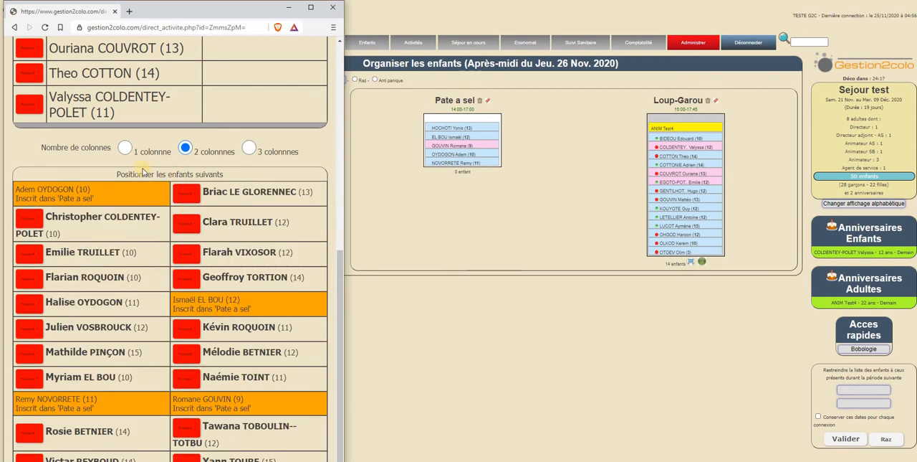
{"action": "left_click", "coordinate": [126, 148]}
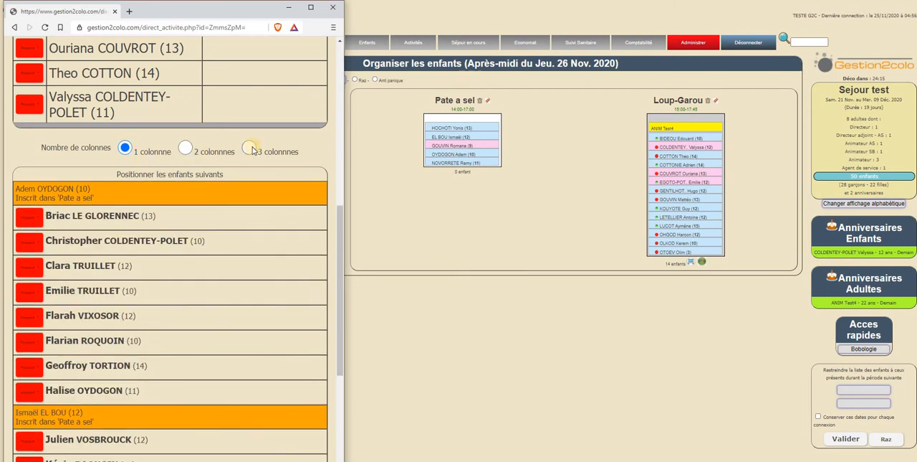
{"action": "scroll", "coordinate": [168, 279], "scroll_direction": "down", "scroll_amount": 4}
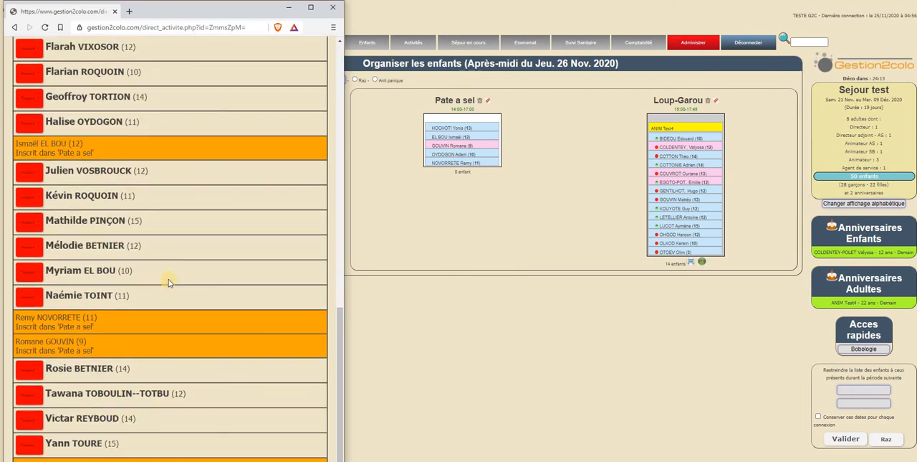
{"action": "scroll", "coordinate": [168, 279], "scroll_direction": "up", "scroll_amount": 5}
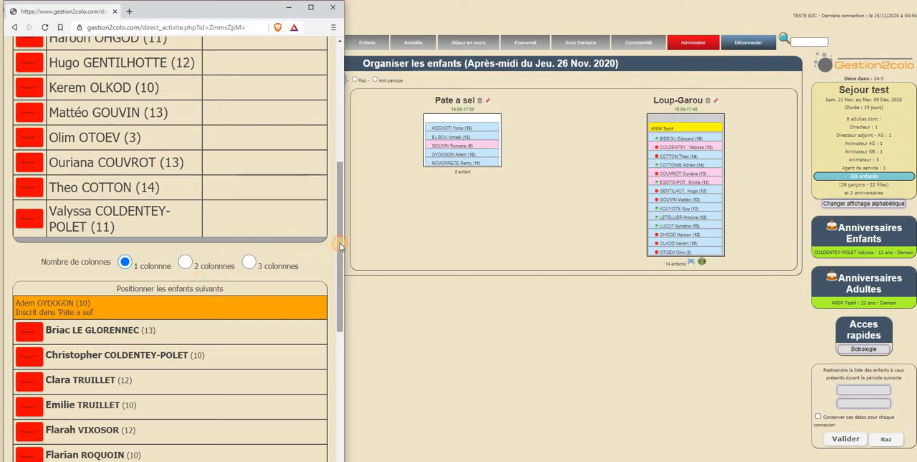
{"action": "left_click_drag", "start_coordinate": [340, 246], "coordinate": [341, 242]}
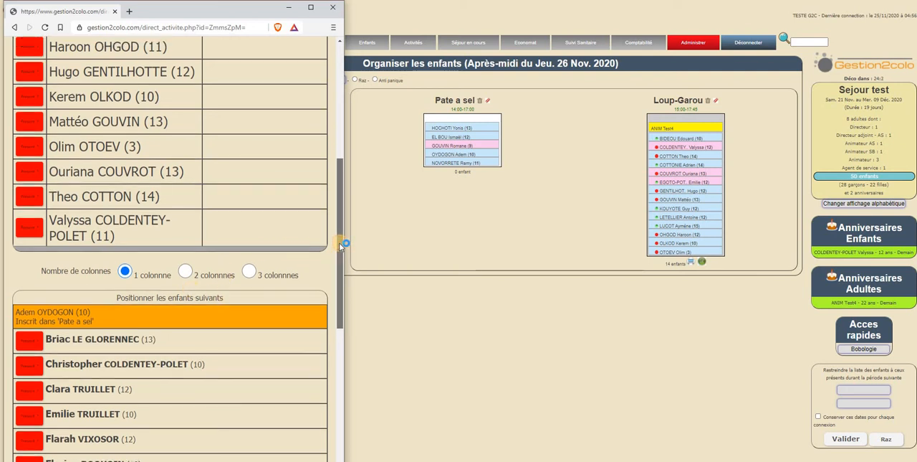
{"action": "left_click", "coordinate": [334, 8]}
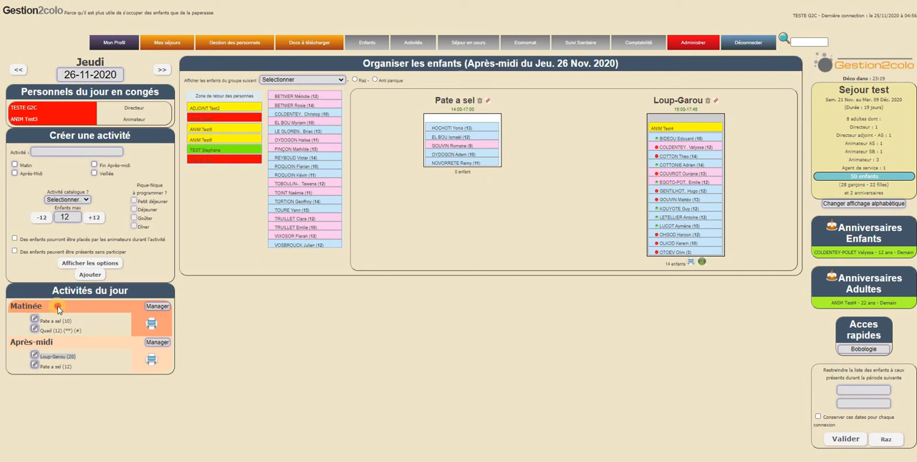
Preview the printable Après-midi activity sheets, check the Loup-Garou and Pate a sel pages, and close the preview without printing.
{"action": "left_click_drag", "start_coordinate": [16, 343], "coordinate": [97, 357]}
{"action": "left_click", "coordinate": [456, 252]}
{"action": "left_click", "coordinate": [152, 362]}
{"action": "left_click", "coordinate": [505, 42]}
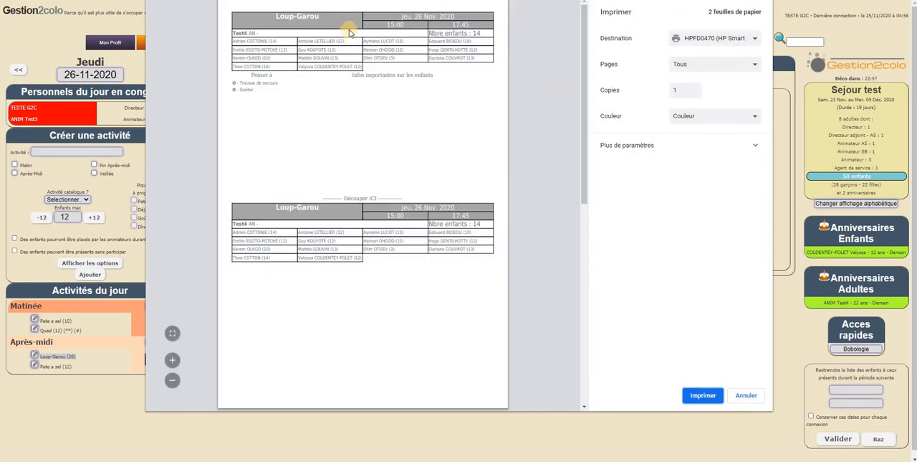
{"action": "left_click_drag", "start_coordinate": [285, 15], "coordinate": [309, 16]}
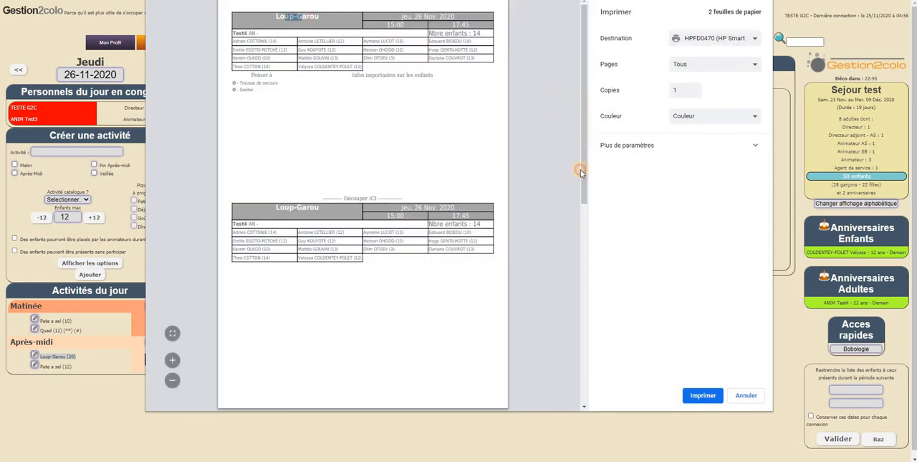
{"action": "scroll", "coordinate": [580, 170], "scroll_direction": "down", "scroll_amount": 6}
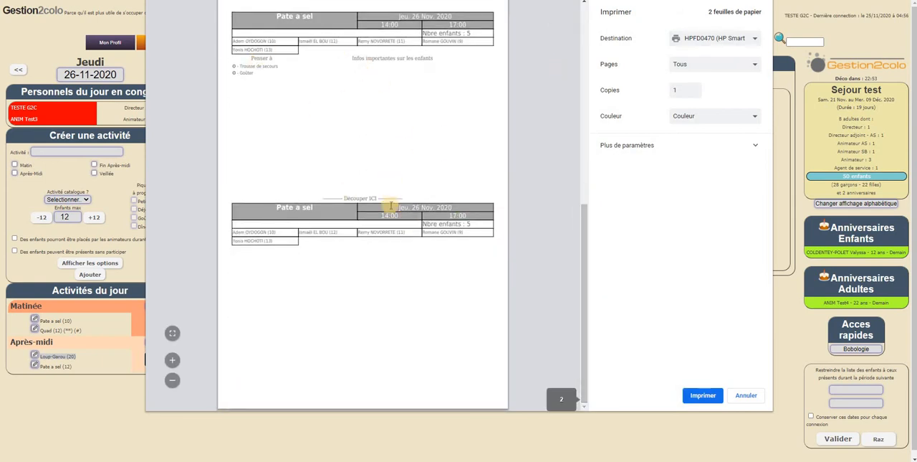
{"action": "left_click", "coordinate": [747, 398]}
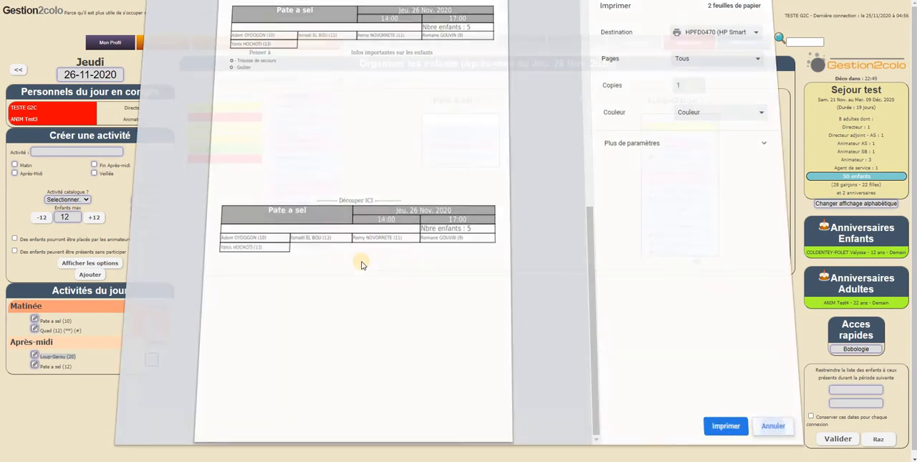
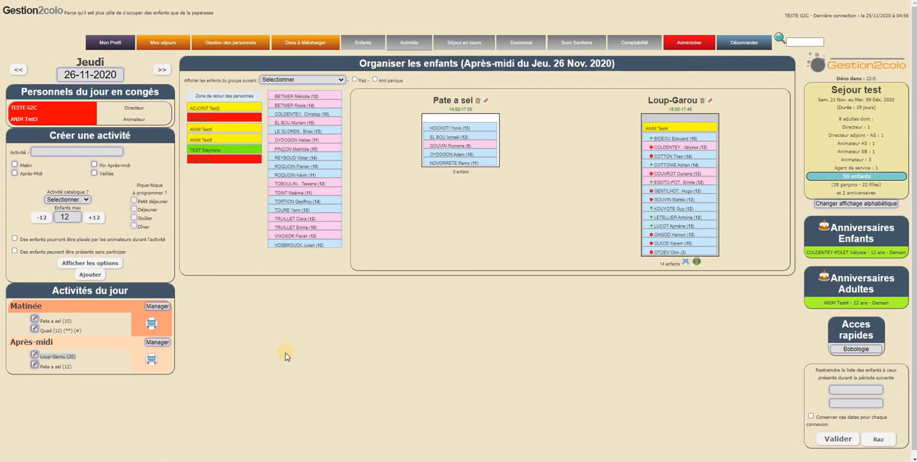
Allow children to be present without participating in the afternoon Loup-Garou activity, and save the change.
{"action": "left_click", "coordinate": [34, 357]}
{"action": "left_click", "coordinate": [14, 251]}
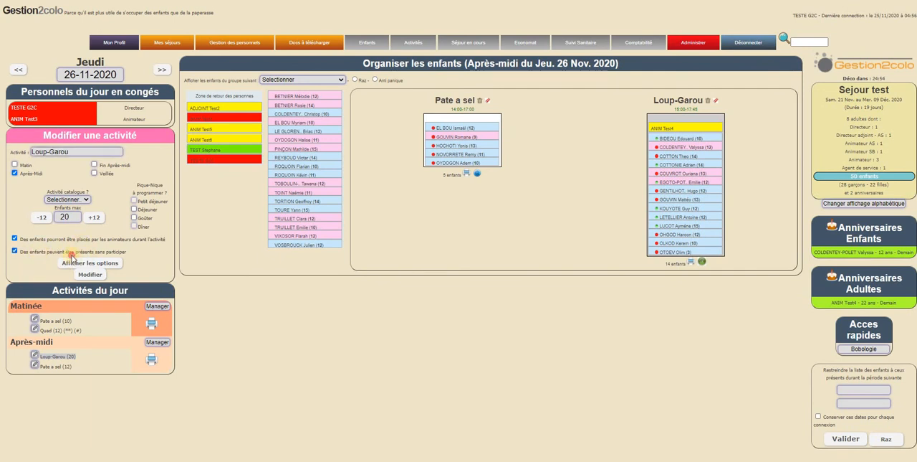
{"action": "left_click_drag", "start_coordinate": [35, 252], "coordinate": [164, 253]}
{"action": "left_click", "coordinate": [93, 275]}
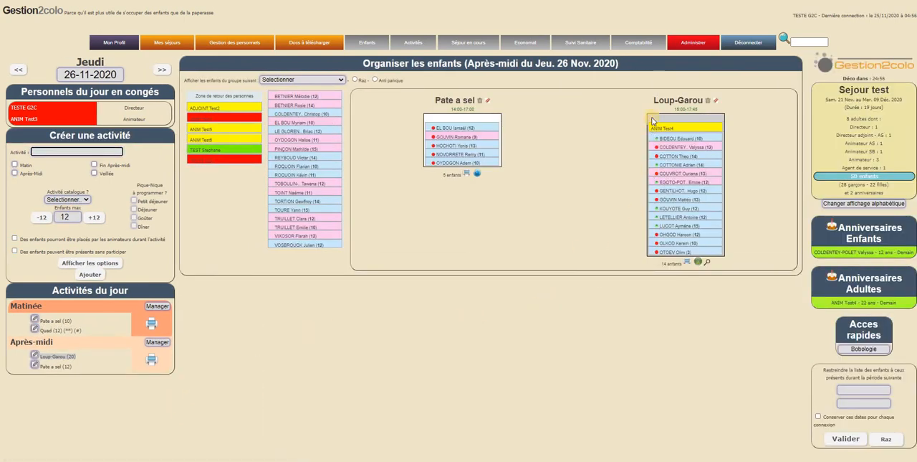
Mark two of the Loup-Garou children as not participating in the activity, and close the participant window.
{"action": "left_click", "coordinate": [708, 264]}
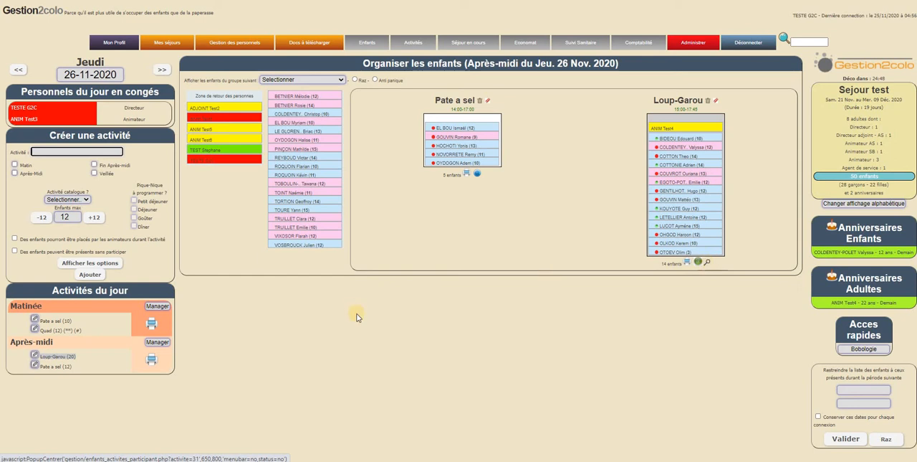
{"action": "left_click", "coordinate": [708, 264]}
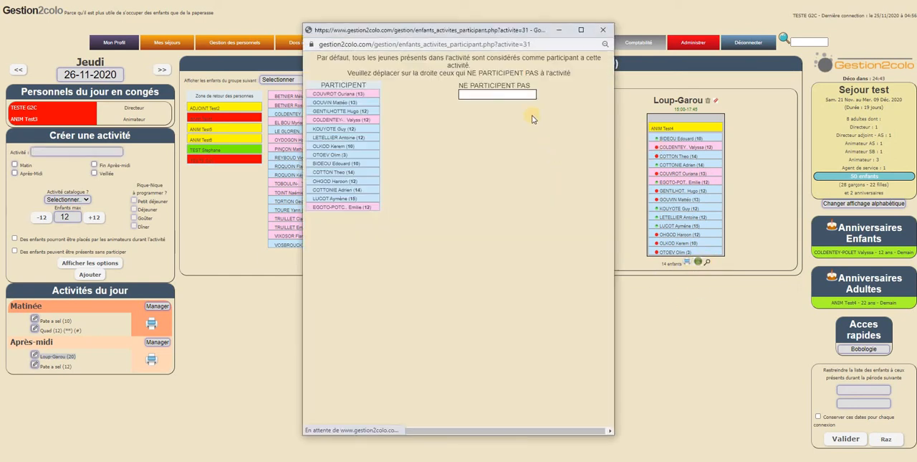
{"action": "left_click_drag", "start_coordinate": [487, 32], "coordinate": [364, 21]}
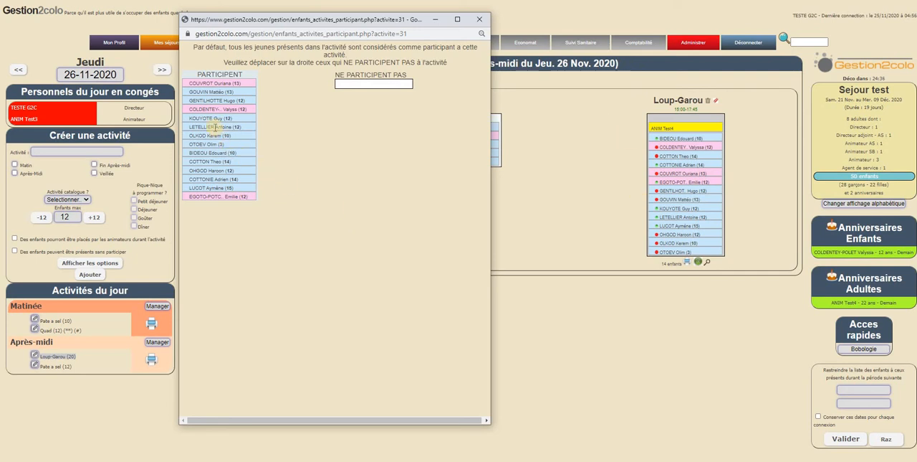
{"action": "left_click_drag", "start_coordinate": [203, 117], "coordinate": [365, 93]}
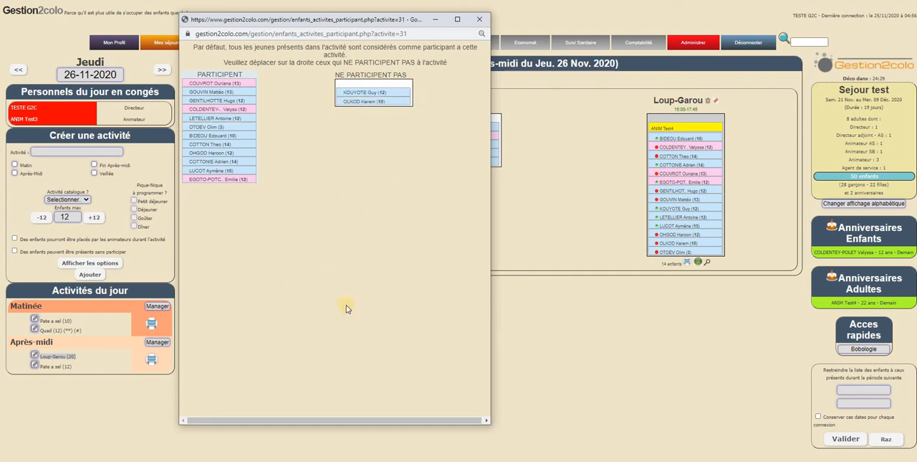
{"action": "left_click", "coordinate": [480, 19]}
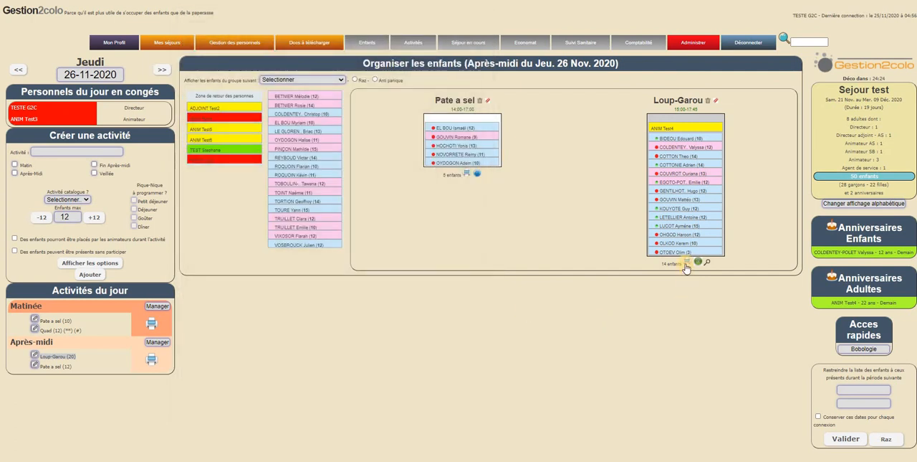
Preview the printable Loup-Garou sheet, enlarge it to check how the non-participants are listed, and close the preview without printing.
{"action": "left_click", "coordinate": [493, 43]}
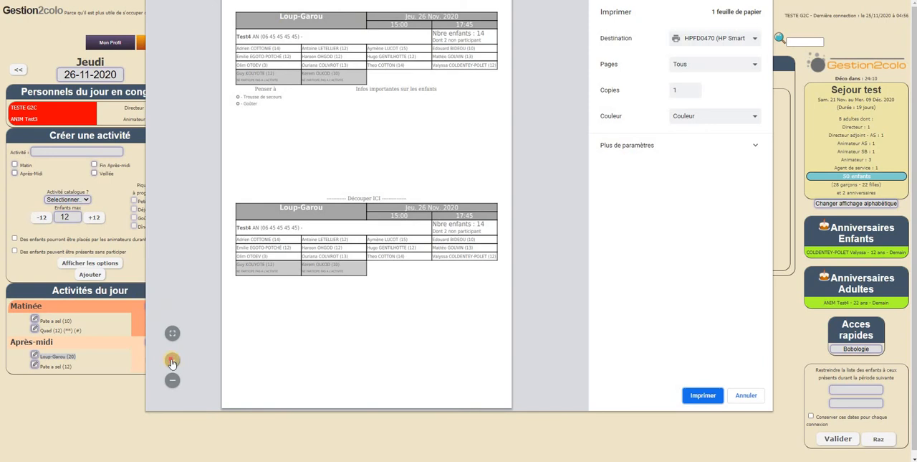
{"action": "left_click", "coordinate": [172, 360]}
{"action": "left_click", "coordinate": [172, 360]}
{"action": "left_click", "coordinate": [172, 360]}
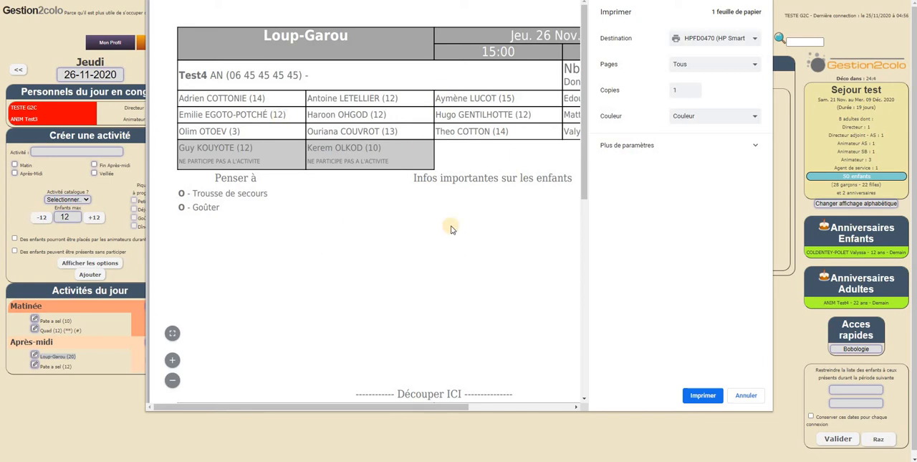
{"action": "left_click", "coordinate": [746, 395]}
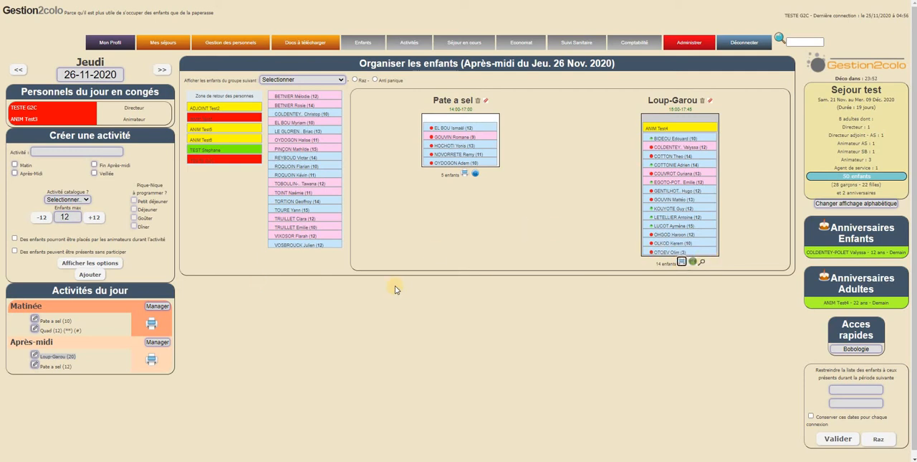
Edit the morning Quad activity, review its catalogue choice and options, and save it with Quad en folie as provider.
{"action": "left_click", "coordinate": [36, 357]}
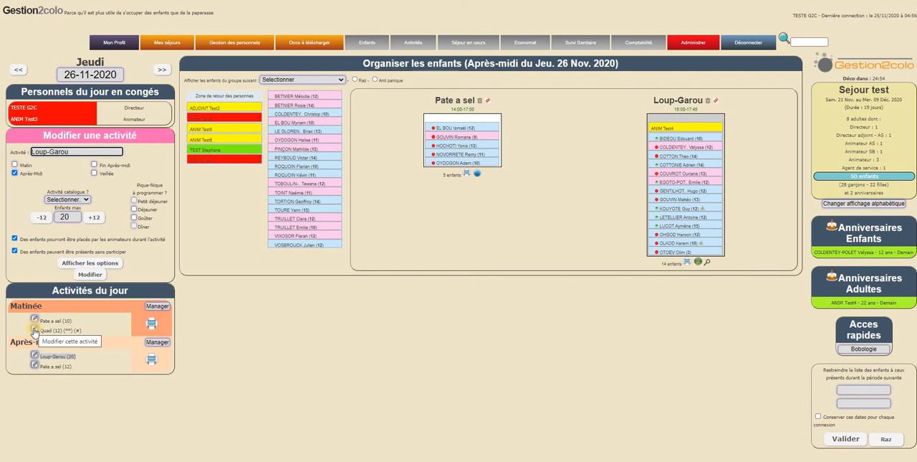
{"action": "left_click", "coordinate": [34, 329]}
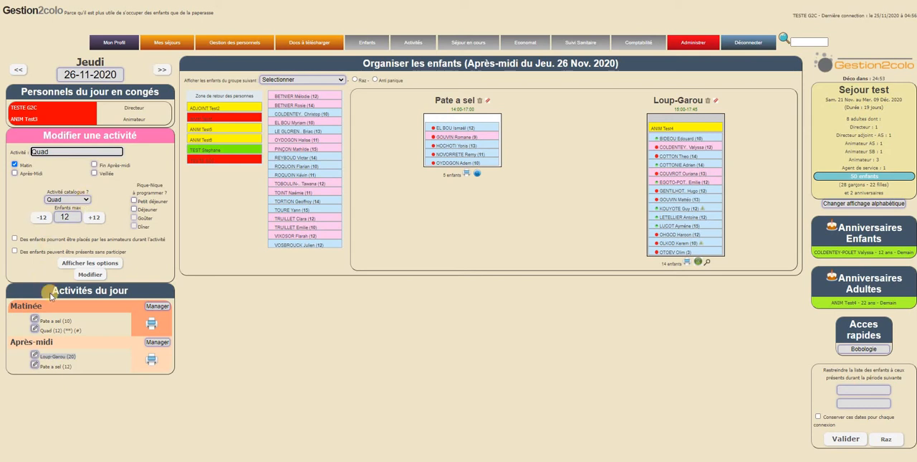
{"action": "left_click", "coordinate": [87, 203]}
{"action": "left_click", "coordinate": [87, 202]}
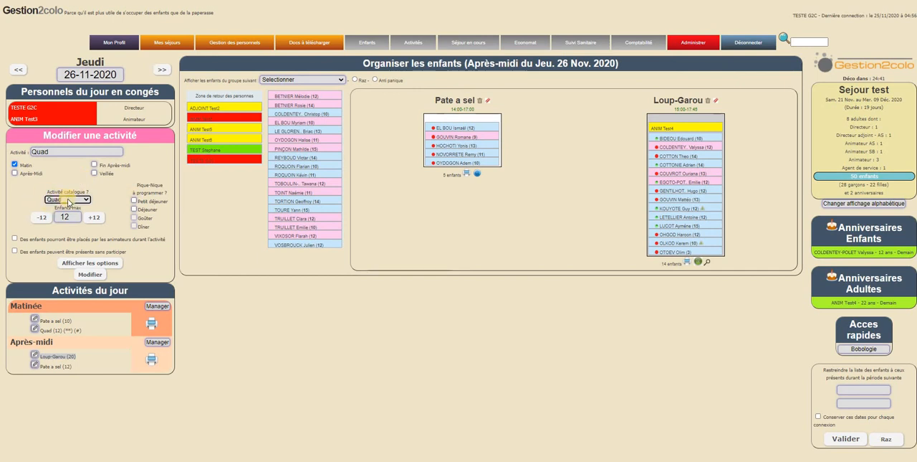
{"action": "left_click", "coordinate": [55, 153]}
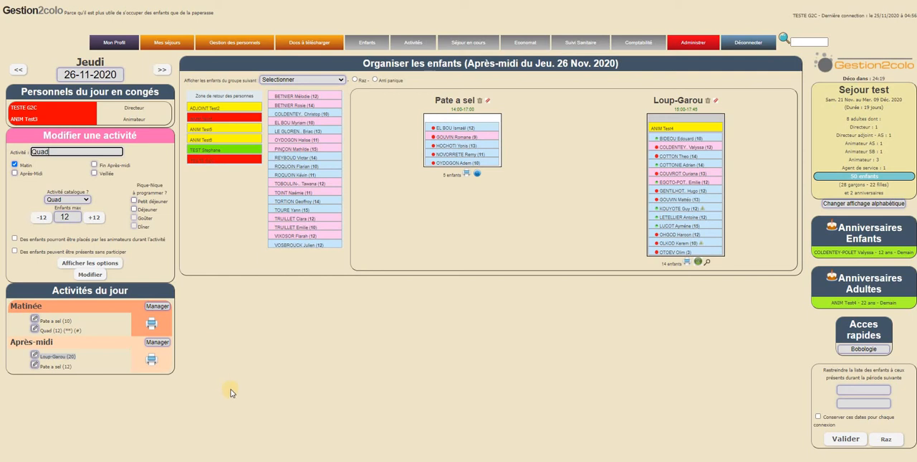
{"action": "left_click", "coordinate": [90, 263]}
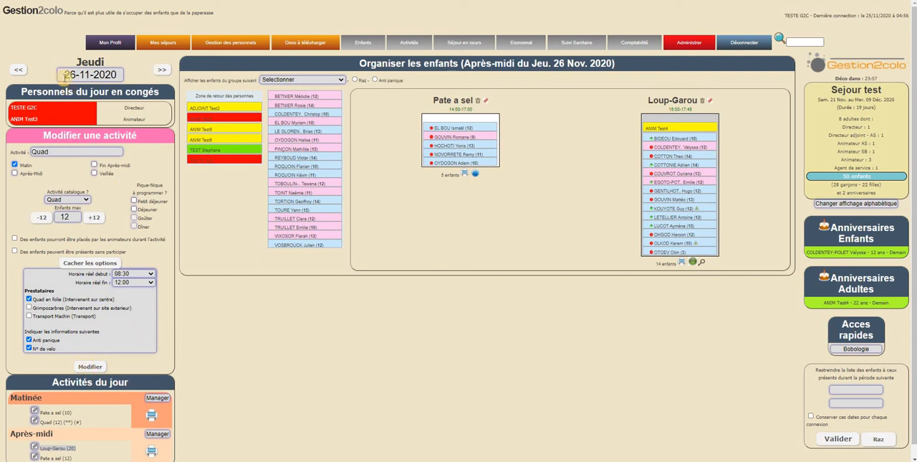
{"action": "left_click", "coordinate": [91, 368]}
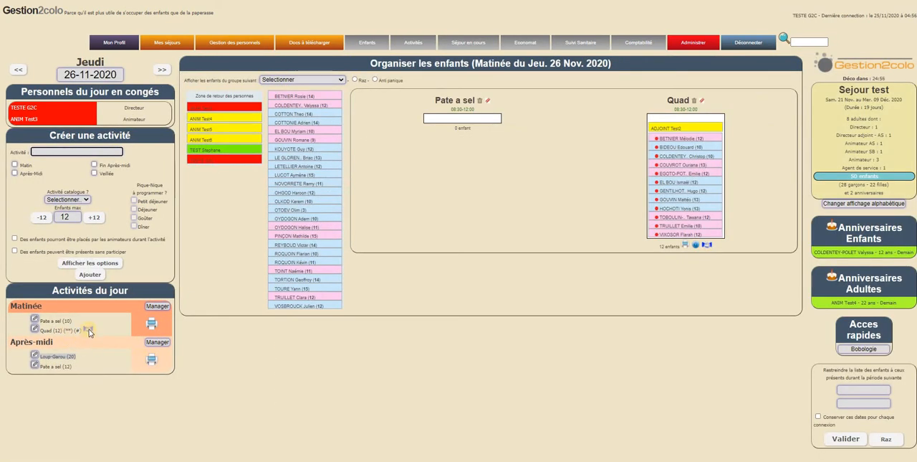
Add Transport Machin as a transport provider for the morning Quad activity and save the change.
{"action": "mouse_move", "coordinate": [90, 331]}
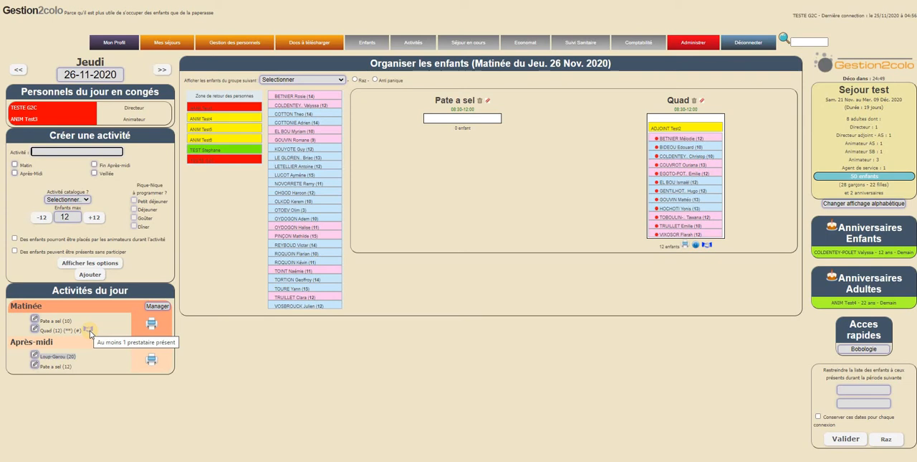
{"action": "left_click", "coordinate": [34, 329]}
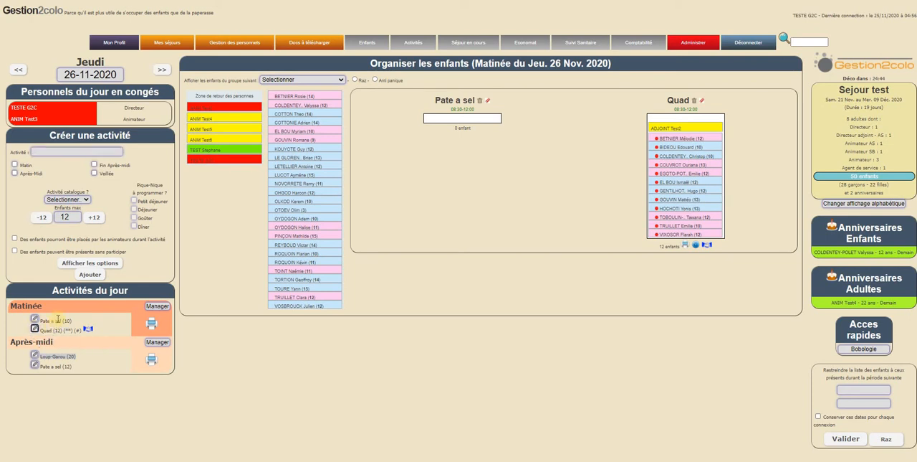
{"action": "left_click", "coordinate": [90, 262]}
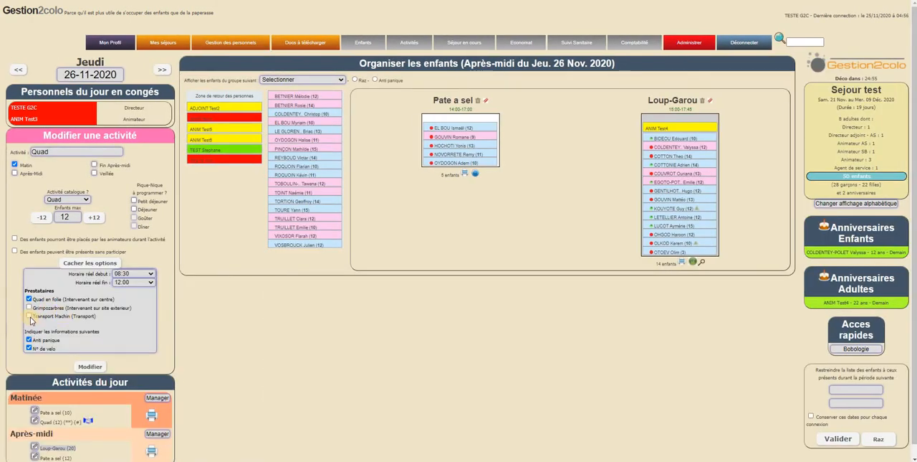
{"action": "left_click", "coordinate": [29, 315]}
{"action": "left_click", "coordinate": [90, 366]}
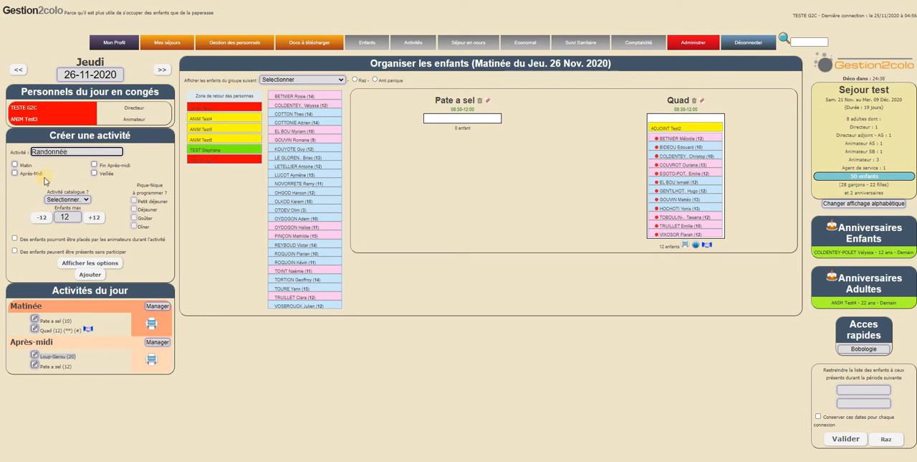
Create the activity Randonnée for both Matin and Après-Midi with a maximum of 12 children, and check its entries in the day's list.
{"action": "left_click", "coordinate": [14, 164]}
{"action": "left_click", "coordinate": [15, 173]}
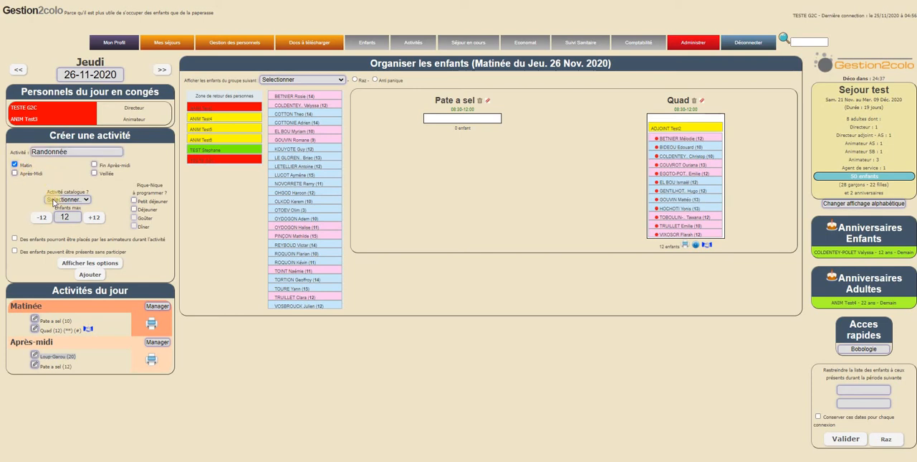
{"action": "left_click", "coordinate": [84, 199]}
{"action": "left_click", "coordinate": [109, 201]}
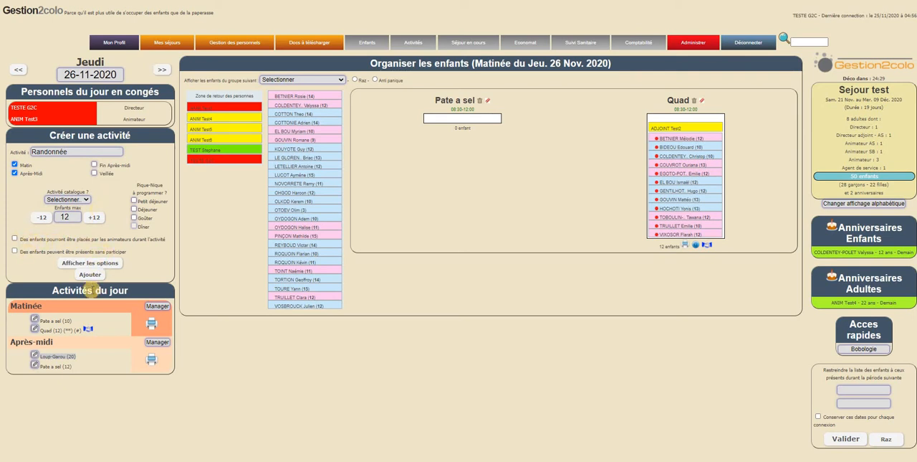
{"action": "left_click", "coordinate": [88, 275]}
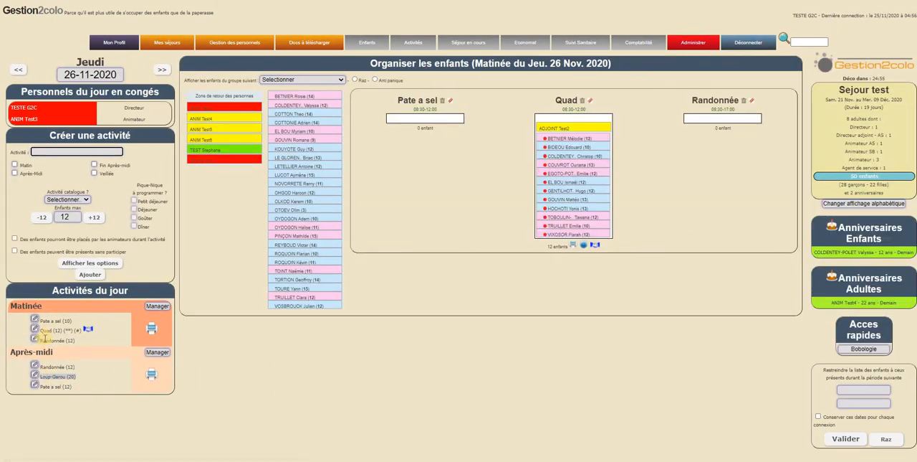
{"action": "left_click_drag", "start_coordinate": [45, 339], "coordinate": [75, 341]}
{"action": "left_click_drag", "start_coordinate": [46, 366], "coordinate": [92, 366]}
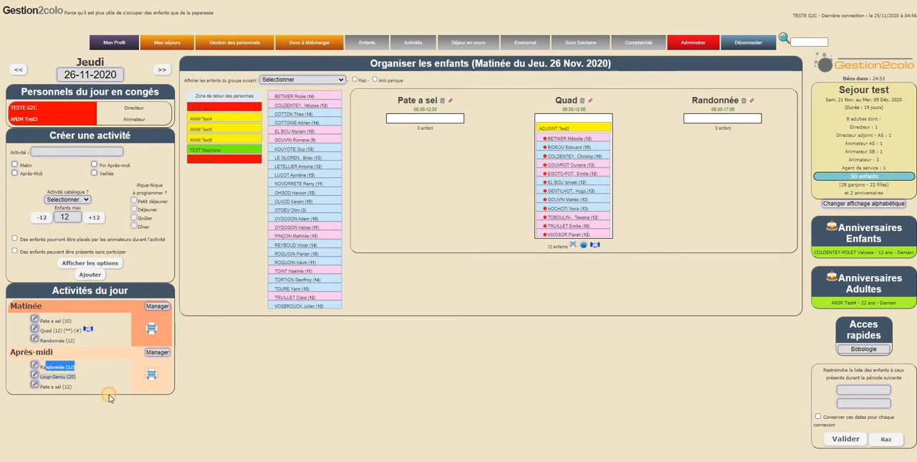
{"action": "left_click", "coordinate": [110, 398]}
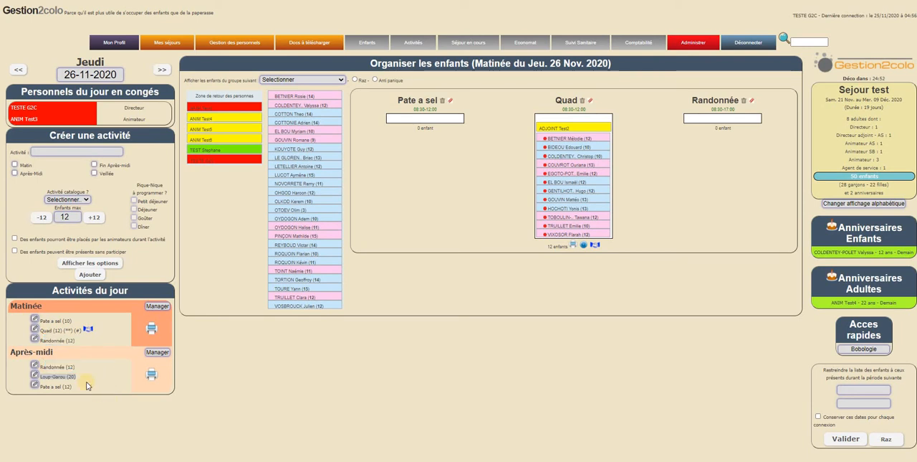
Open the Matinée planning and assign three of the unplaced children to Randonnée.
{"action": "left_click", "coordinate": [164, 307]}
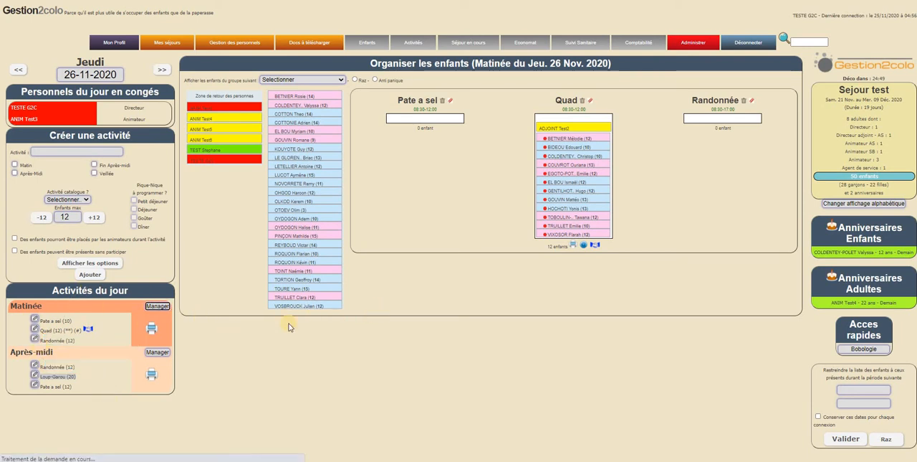
{"action": "left_click_drag", "start_coordinate": [299, 139], "coordinate": [736, 118]}
{"action": "left_click_drag", "start_coordinate": [298, 165], "coordinate": [734, 119]}
{"action": "left_click_drag", "start_coordinate": [737, 124], "coordinate": [737, 124]}
{"action": "left_click_drag", "start_coordinate": [321, 193], "coordinate": [725, 139]}
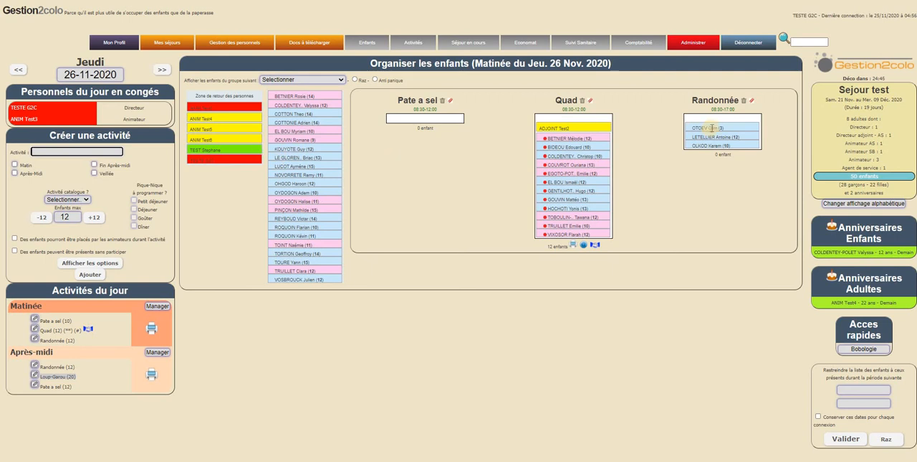
Try to take two of the children out of Randonnée through the Zone de retour des personnes, and reload the Matinée planning.
{"action": "left_click_drag", "start_coordinate": [711, 127], "coordinate": [294, 246]}
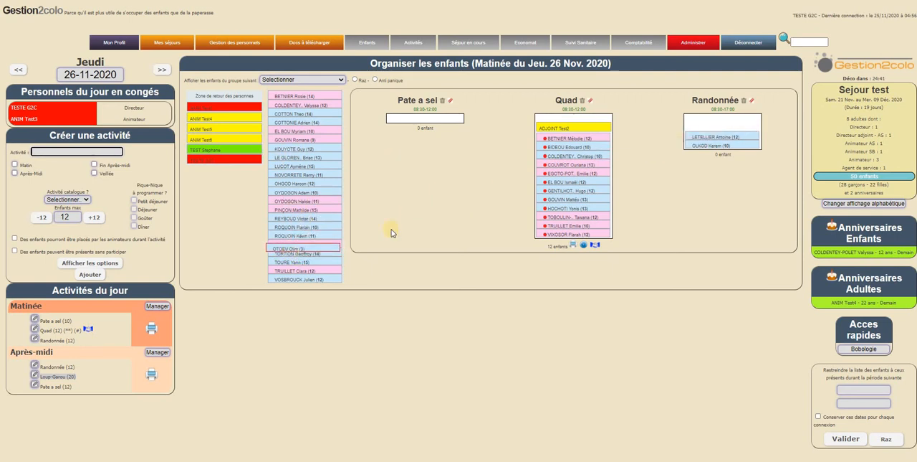
{"action": "left_click_drag", "start_coordinate": [721, 127], "coordinate": [247, 98]}
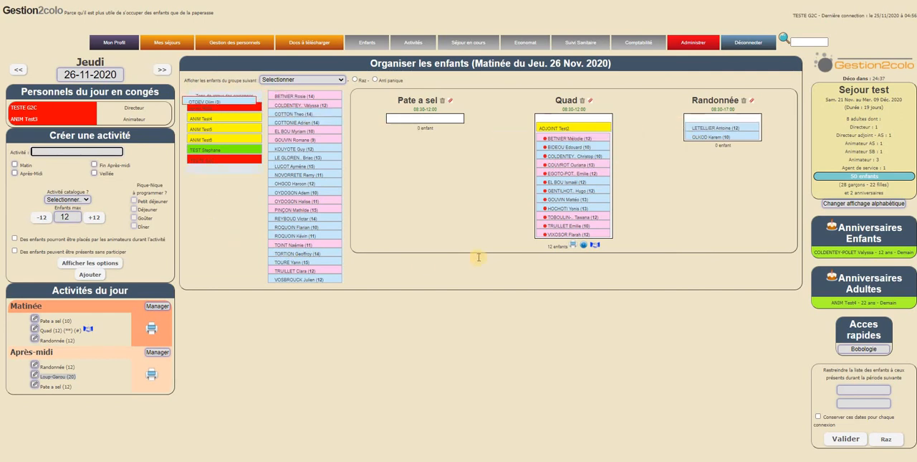
{"action": "left_click_drag", "start_coordinate": [479, 256], "coordinate": [235, 99]}
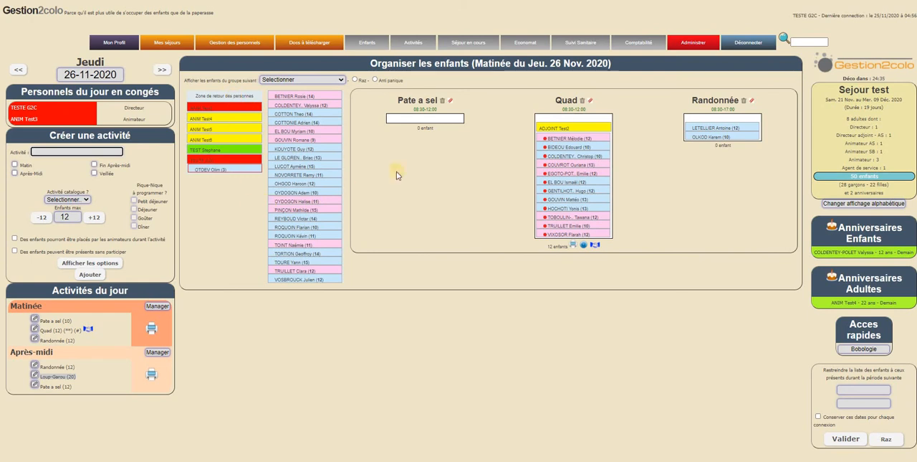
{"action": "left_click", "coordinate": [221, 97]}
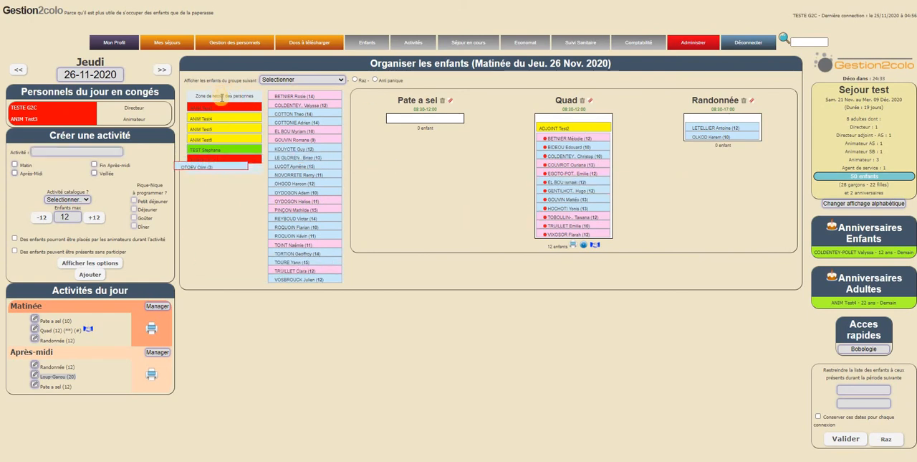
{"action": "left_click_drag", "start_coordinate": [222, 97], "coordinate": [227, 165]}
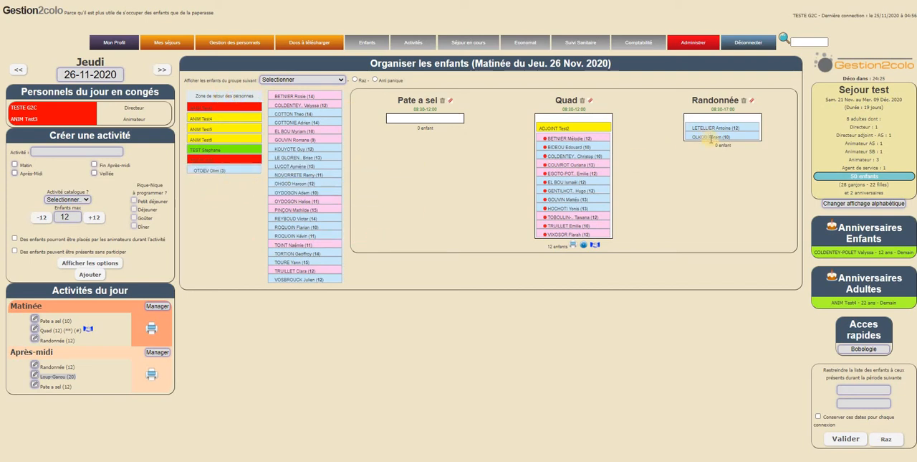
{"action": "left_click_drag", "start_coordinate": [724, 137], "coordinate": [225, 101]}
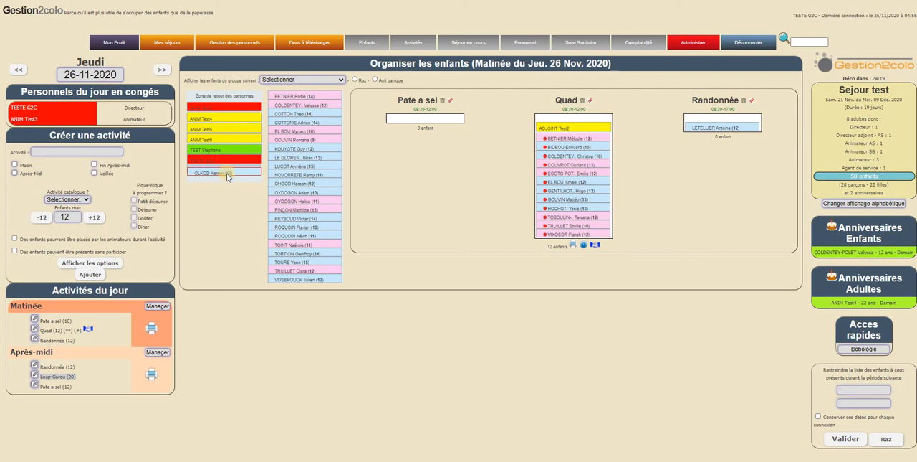
{"action": "left_click_drag", "start_coordinate": [226, 177], "coordinate": [436, 172]}
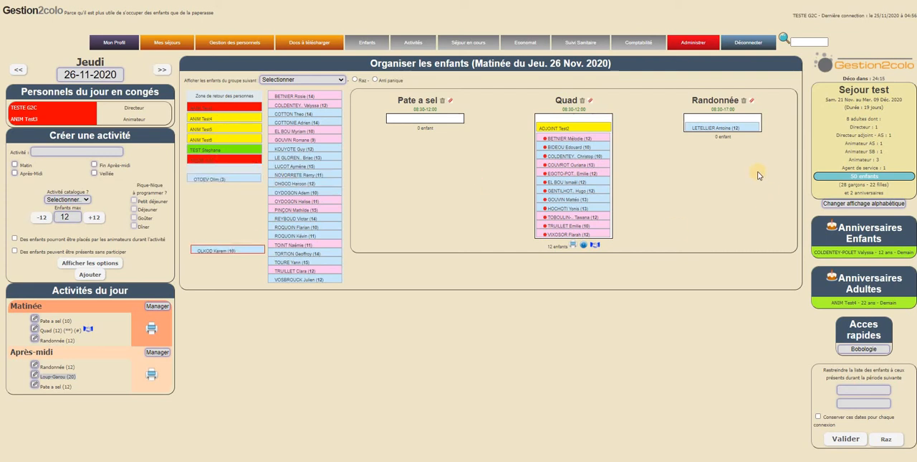
{"action": "left_click", "coordinate": [157, 306]}
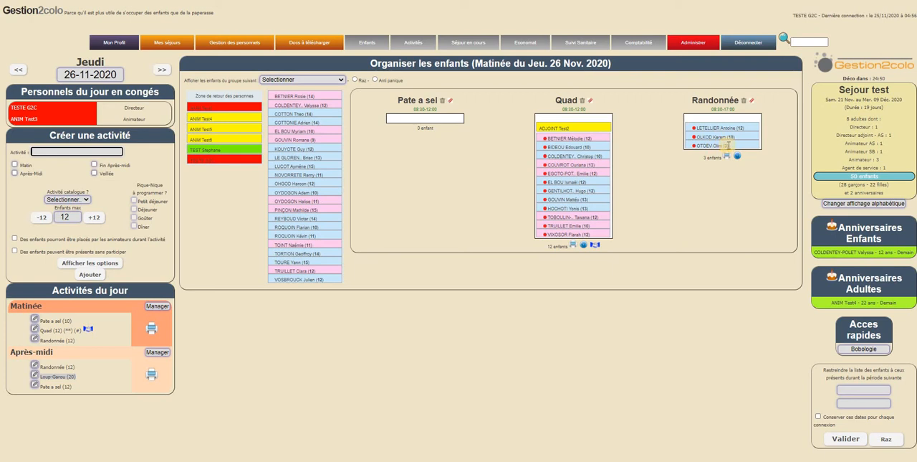
Try to take the last child listed in the morning Randonnée out of it through the Zone de retour des personnes.
{"action": "left_click_drag", "start_coordinate": [728, 145], "coordinate": [222, 93]}
{"action": "right_click", "coordinate": [223, 93]}
{"action": "left_click_drag", "start_coordinate": [211, 215], "coordinate": [215, 245]}
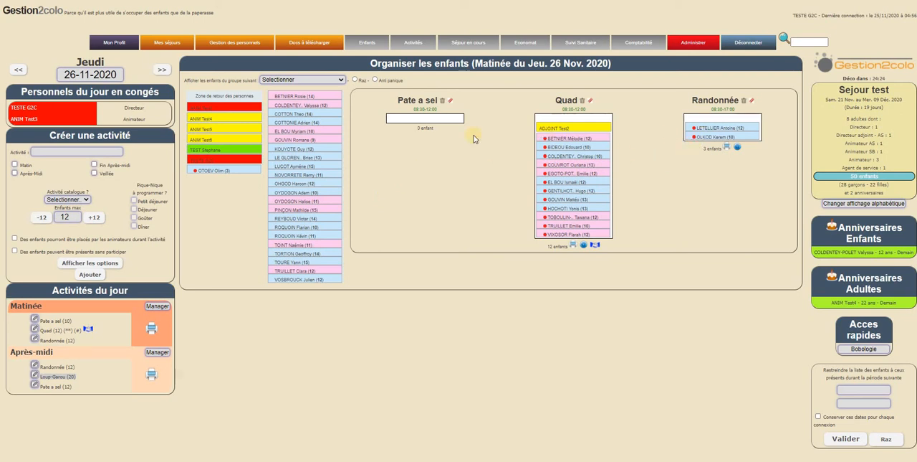
Assign six more of the unplaced children to Randonnée in the Matinée planning.
{"action": "left_click_drag", "start_coordinate": [328, 141], "coordinate": [679, 136]}
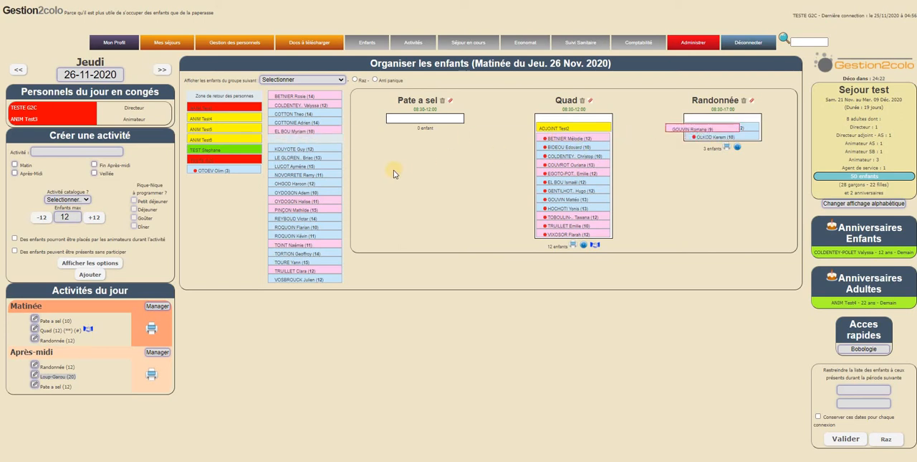
{"action": "left_click_drag", "start_coordinate": [301, 166], "coordinate": [716, 143]}
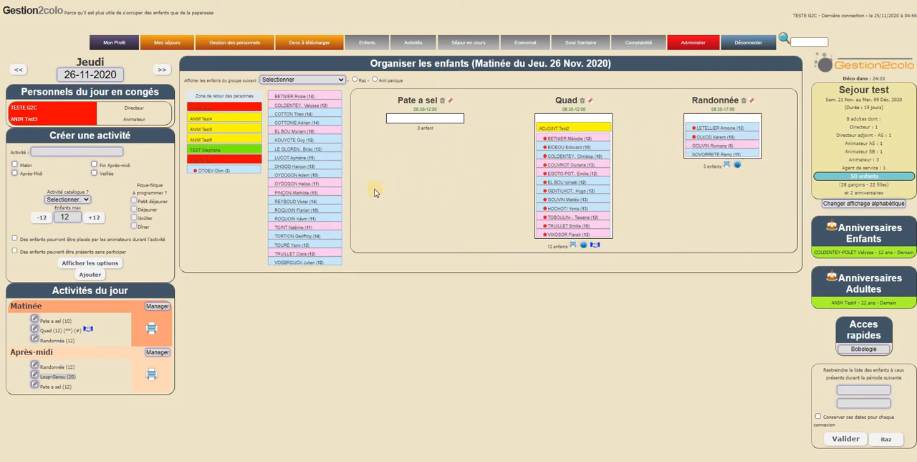
{"action": "left_click_drag", "start_coordinate": [301, 193], "coordinate": [739, 133]}
{"action": "left_click_drag", "start_coordinate": [323, 167], "coordinate": [726, 145]}
{"action": "left_click_drag", "start_coordinate": [318, 177], "coordinate": [736, 146]}
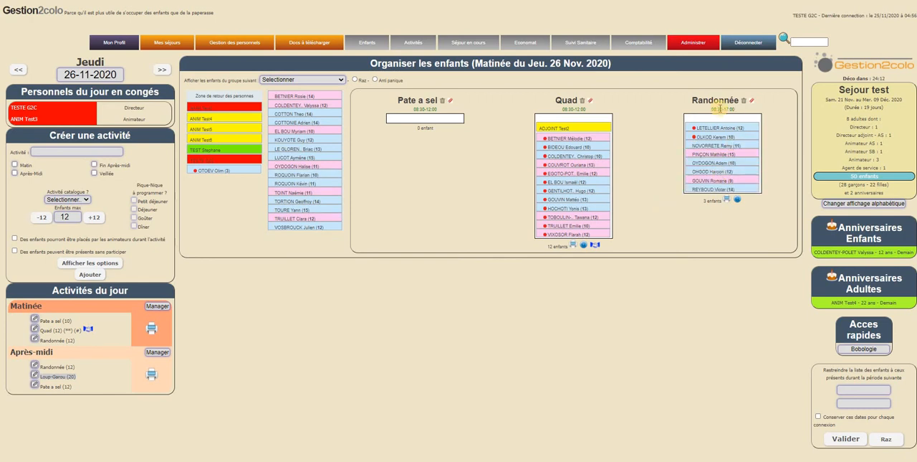
In the Après-midi planning, move one child from Randonnée to Loup-Garou, and check the Matinée planning again.
{"action": "left_click_drag", "start_coordinate": [712, 112], "coordinate": [770, 128]}
{"action": "left_click", "coordinate": [779, 145]}
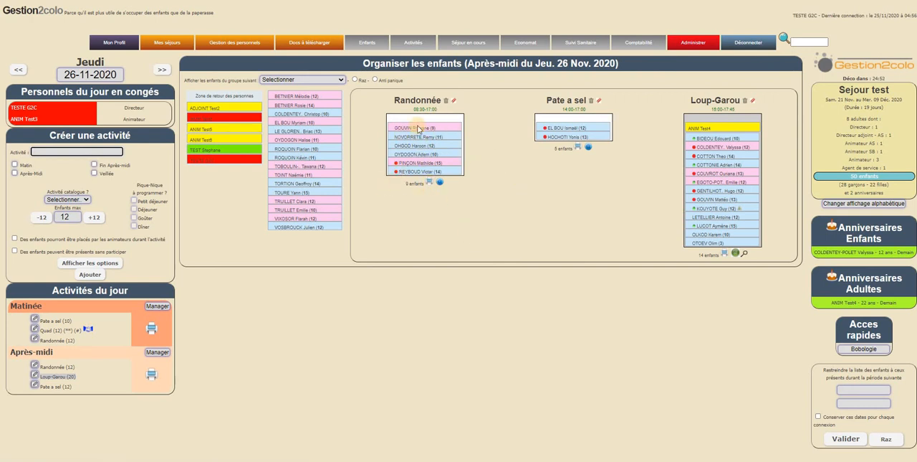
{"action": "left_click_drag", "start_coordinate": [418, 128], "coordinate": [422, 128]}
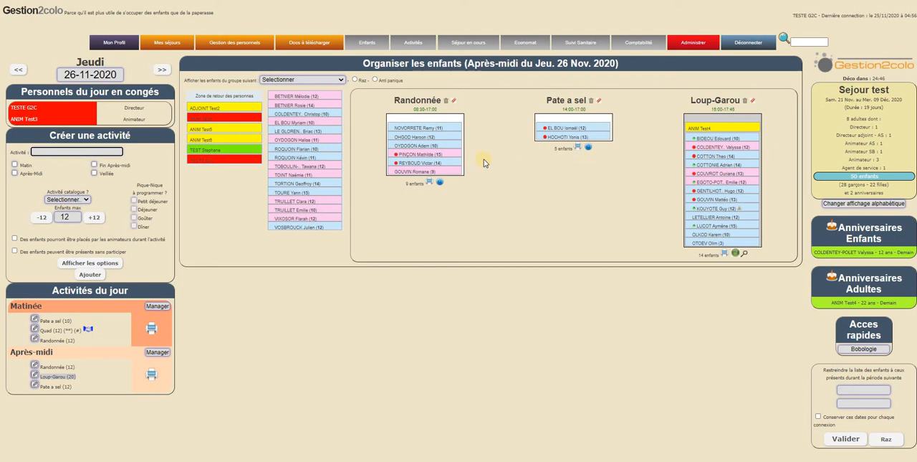
{"action": "left_click_drag", "start_coordinate": [426, 145], "coordinate": [594, 195]}
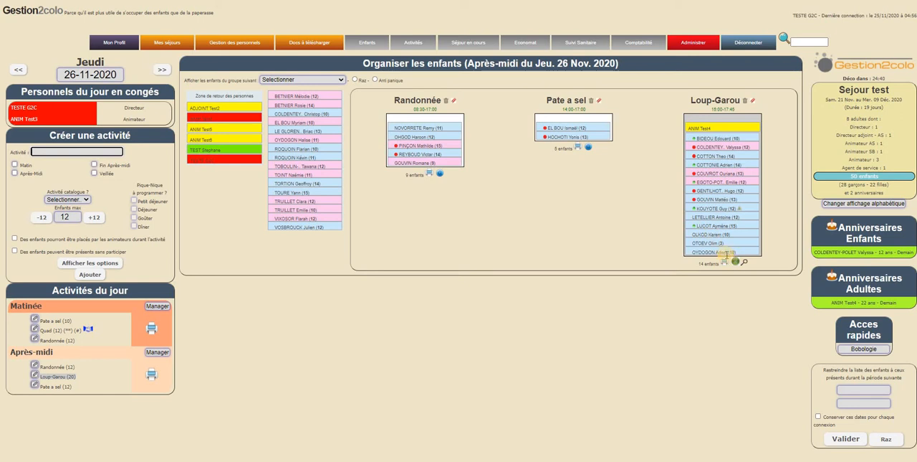
{"action": "left_click", "coordinate": [162, 307]}
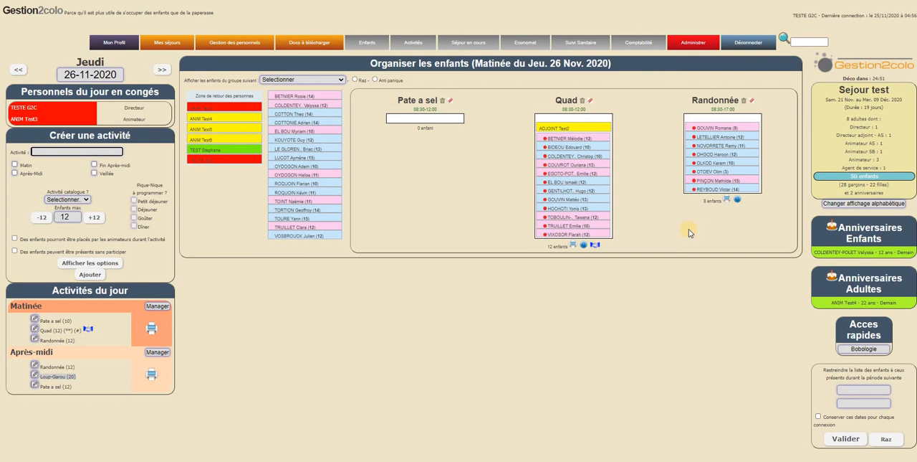
{"action": "left_click", "coordinate": [688, 230]}
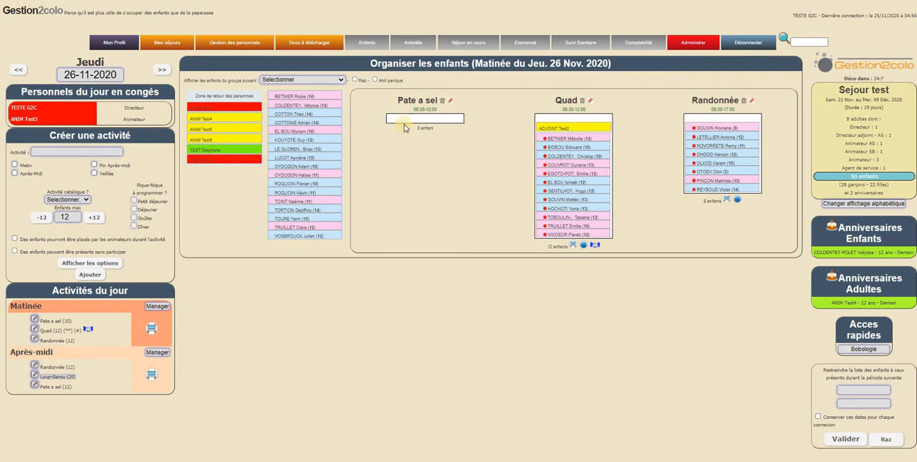
Open the Planning complet, show the seven days from Ven. 27/11, and display the activities for the whole stay.
{"action": "mouse_move", "coordinate": [411, 46]}
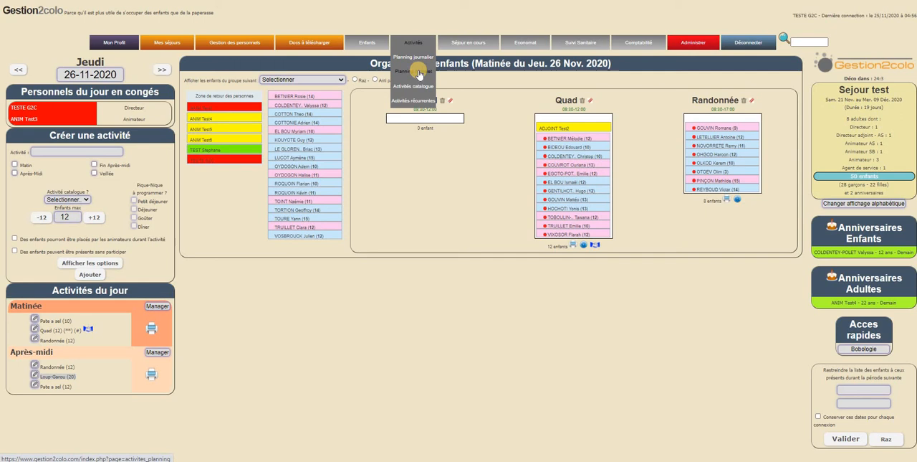
{"action": "left_click", "coordinate": [419, 73]}
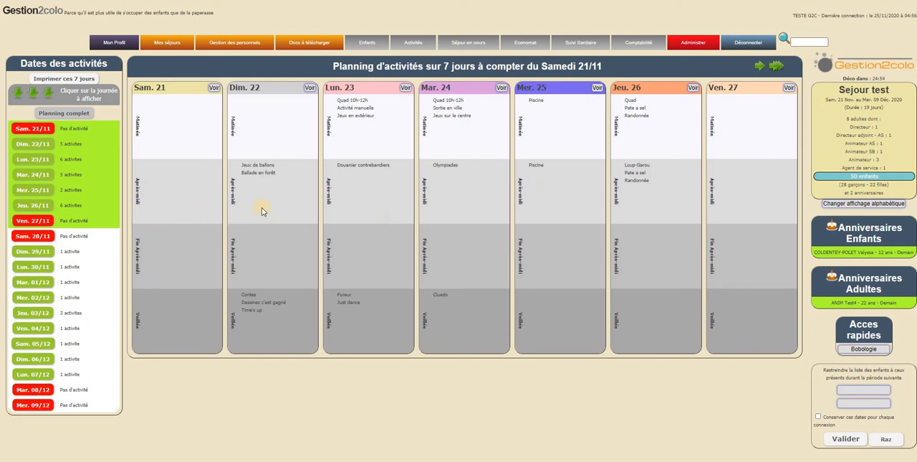
{"action": "left_click", "coordinate": [39, 221]}
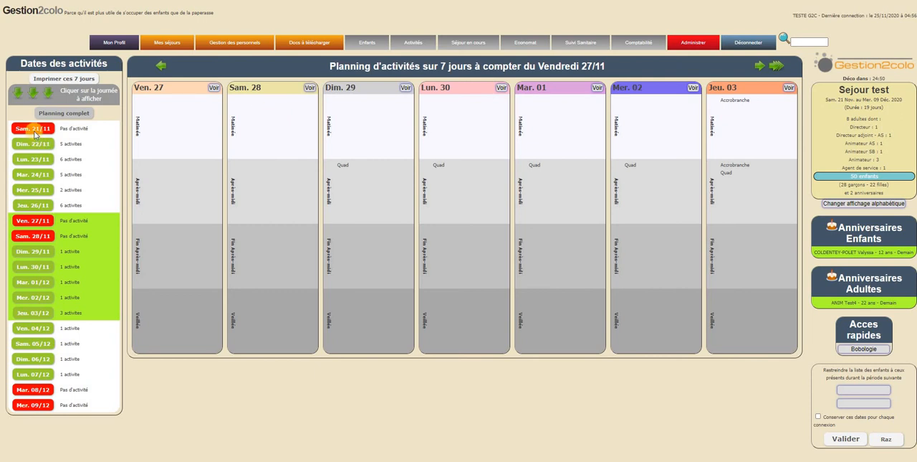
{"action": "key", "text": "Tab"}
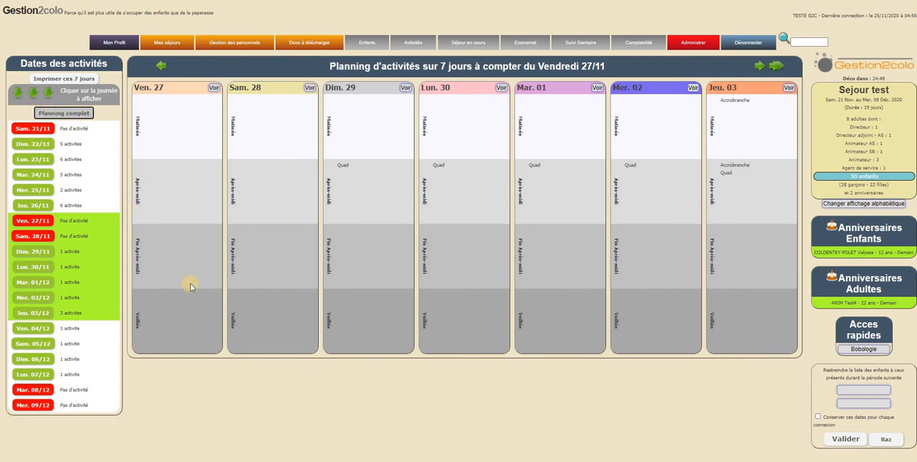
{"action": "key", "text": "Return"}
{"action": "scroll", "coordinate": [440, 246], "scroll_direction": "down", "scroll_amount": 6}
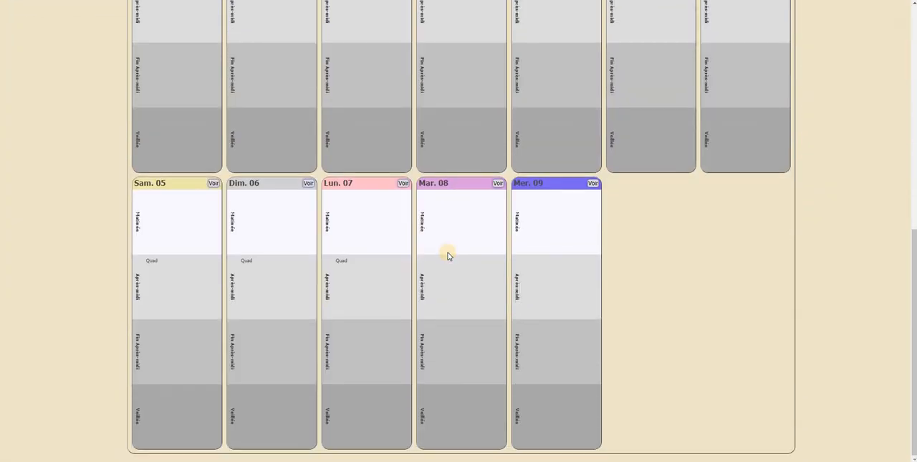
{"action": "scroll", "coordinate": [448, 256], "scroll_direction": "up", "scroll_amount": 6}
Review every page of the complete planning's print preview and print one colour copy.
{"action": "left_click", "coordinate": [63, 79]}
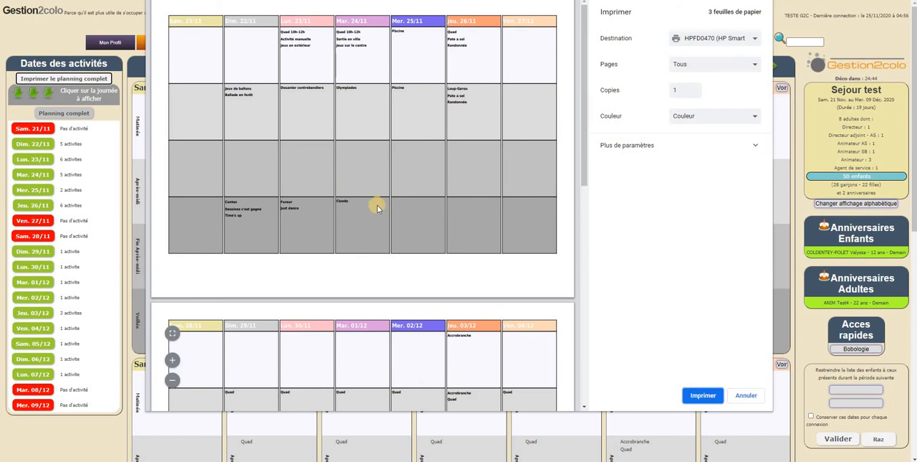
{"action": "scroll", "coordinate": [377, 209], "scroll_direction": "down", "scroll_amount": 7}
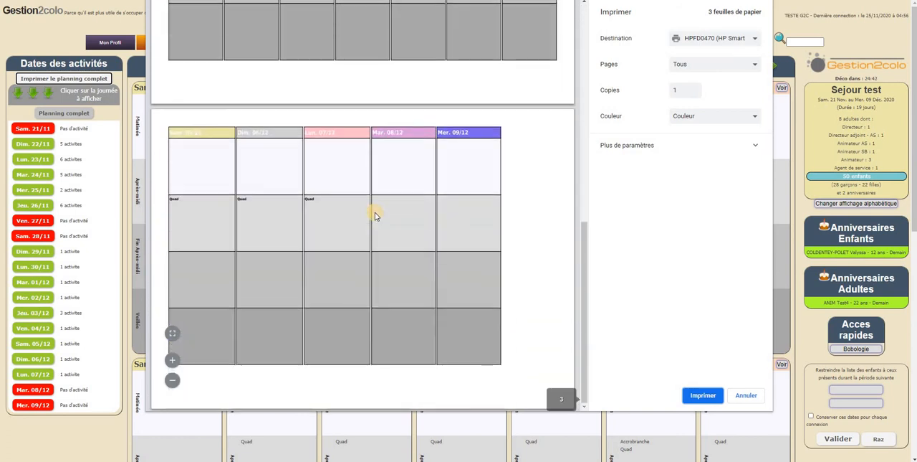
{"action": "scroll", "coordinate": [375, 212], "scroll_direction": "up", "scroll_amount": 7}
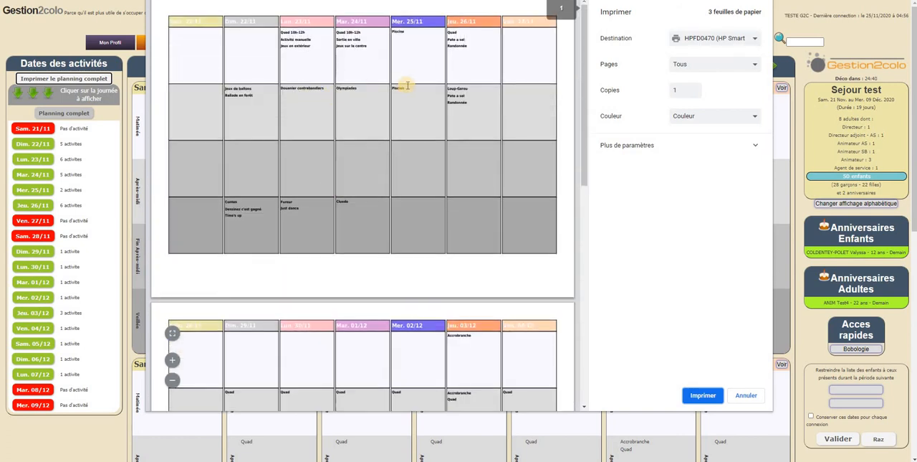
{"action": "left_click", "coordinate": [703, 395]}
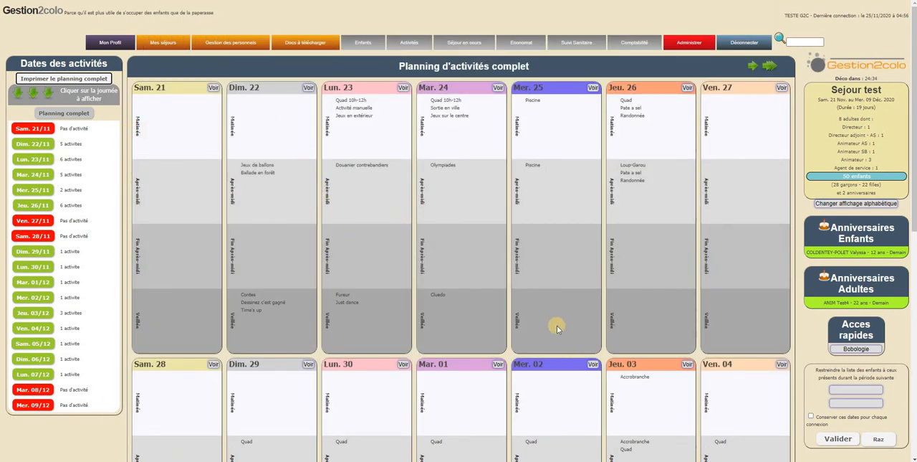
Look through the complete planning and open the day view for Mer. 25.
{"action": "scroll", "coordinate": [552, 322], "scroll_direction": "down", "scroll_amount": 4}
{"action": "scroll", "coordinate": [553, 322], "scroll_direction": "up", "scroll_amount": 4}
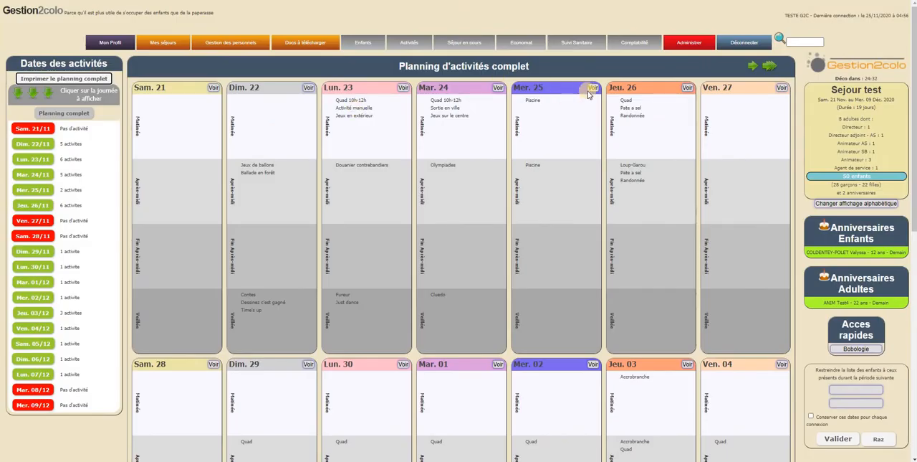
{"action": "left_click", "coordinate": [589, 127]}
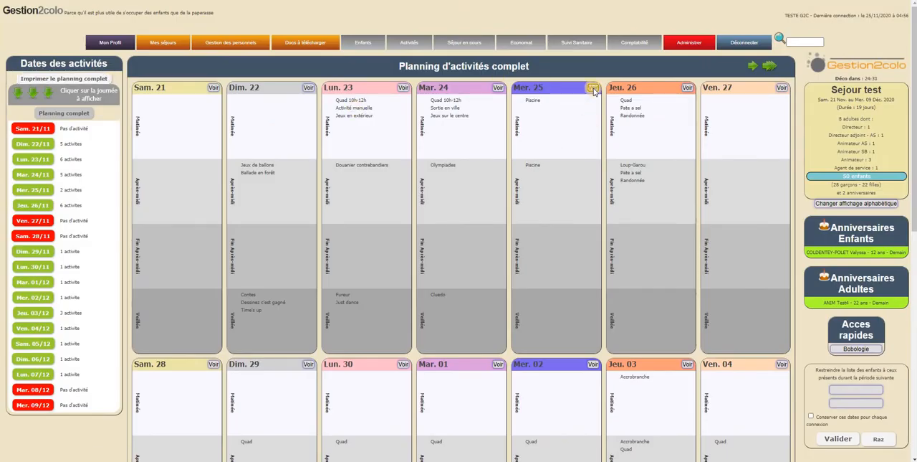
{"action": "left_click", "coordinate": [593, 88]}
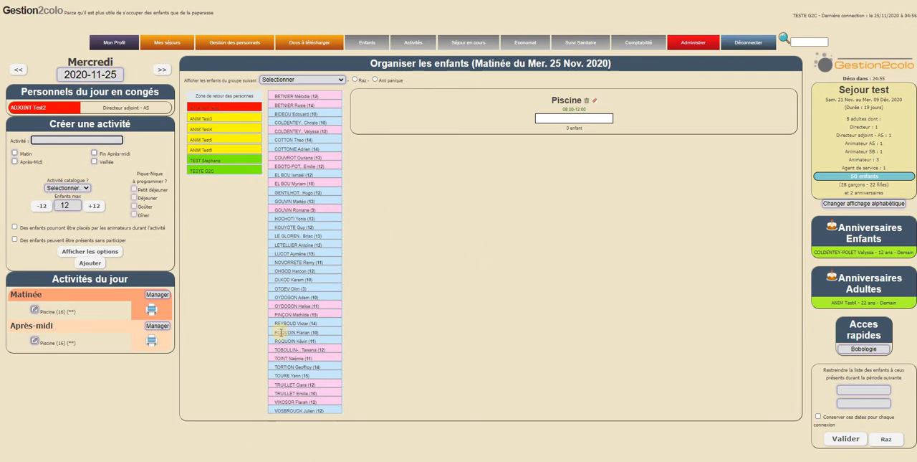
Open the Activités catalogue page and display the children's session placement for Piscine.
{"action": "left_click", "coordinate": [416, 45]}
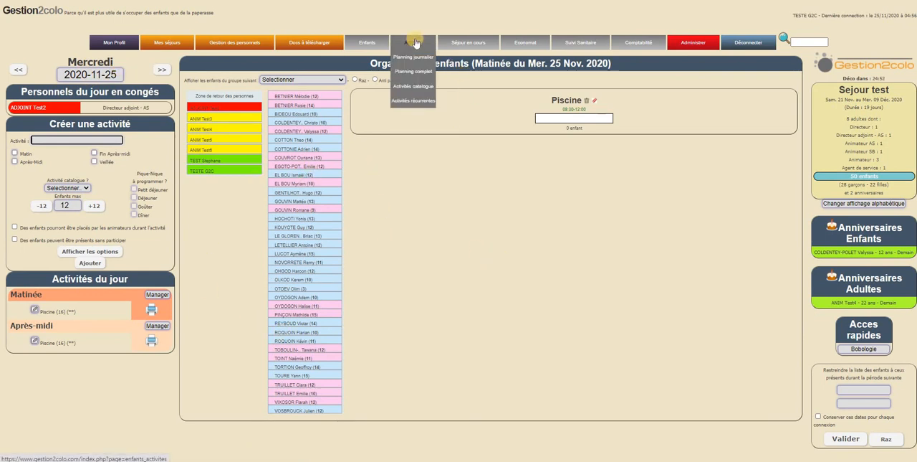
{"action": "left_click", "coordinate": [417, 87]}
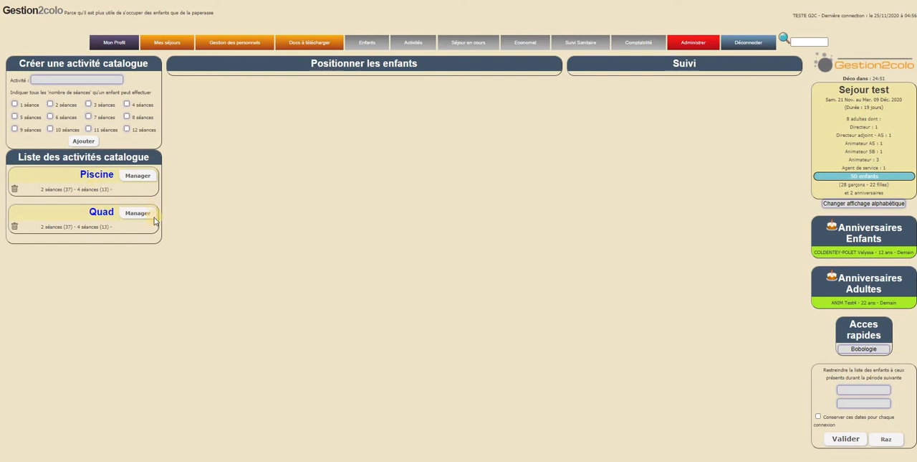
{"action": "left_click", "coordinate": [136, 176]}
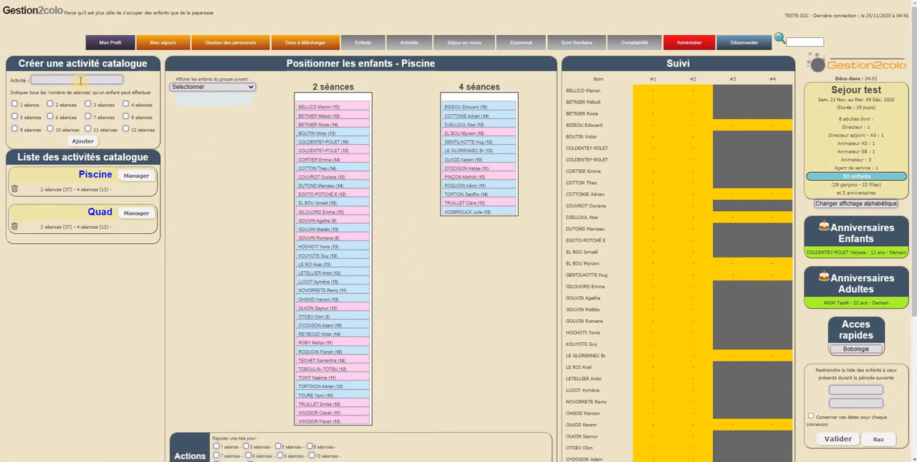
Name a new catalogue activity Chiens de traineau and allow 1 or 2 séances per child.
{"action": "left_click", "coordinate": [79, 83]}
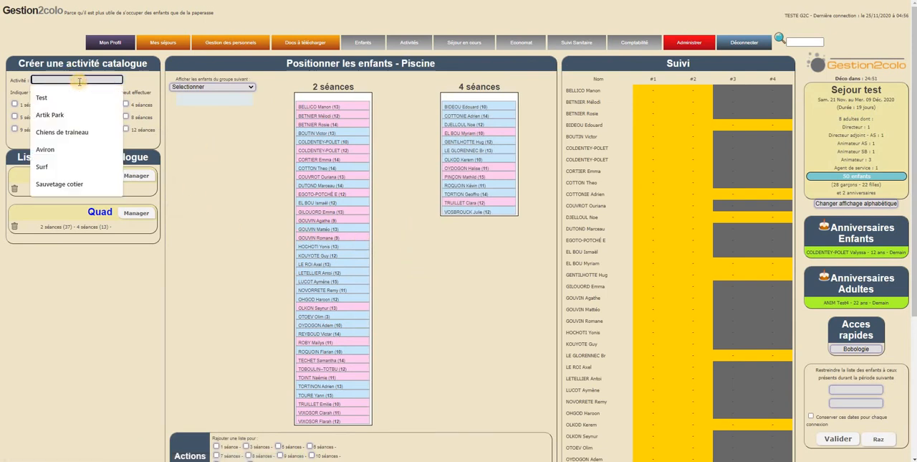
{"action": "left_click", "coordinate": [72, 132]}
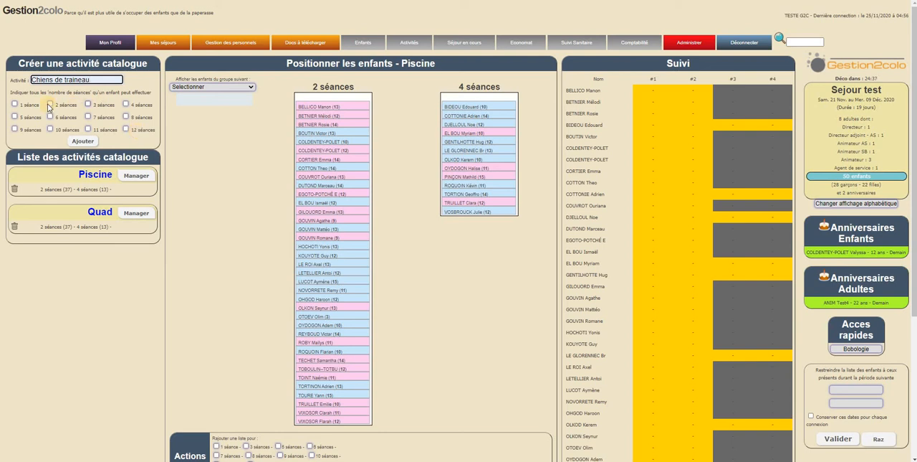
{"action": "left_click", "coordinate": [15, 104]}
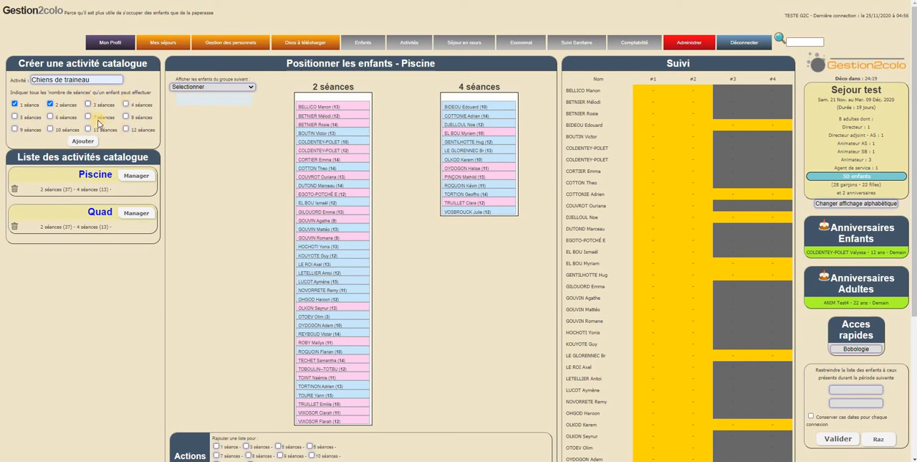
{"action": "left_click", "coordinate": [15, 104]}
{"action": "left_click", "coordinate": [50, 104]}
{"action": "left_click", "coordinate": [126, 104]}
{"action": "left_click", "coordinate": [126, 117]}
{"action": "left_click", "coordinate": [126, 130]}
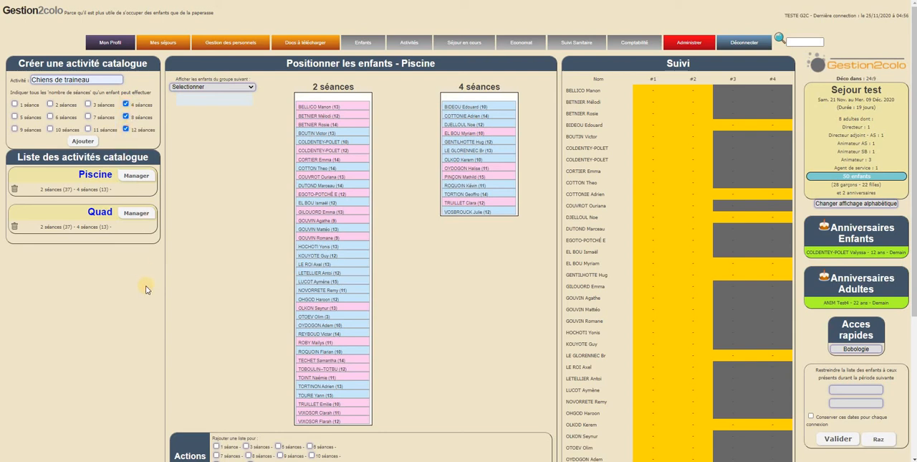
{"action": "left_click", "coordinate": [126, 117]}
{"action": "left_click", "coordinate": [124, 130]}
{"action": "left_click", "coordinate": [126, 129]}
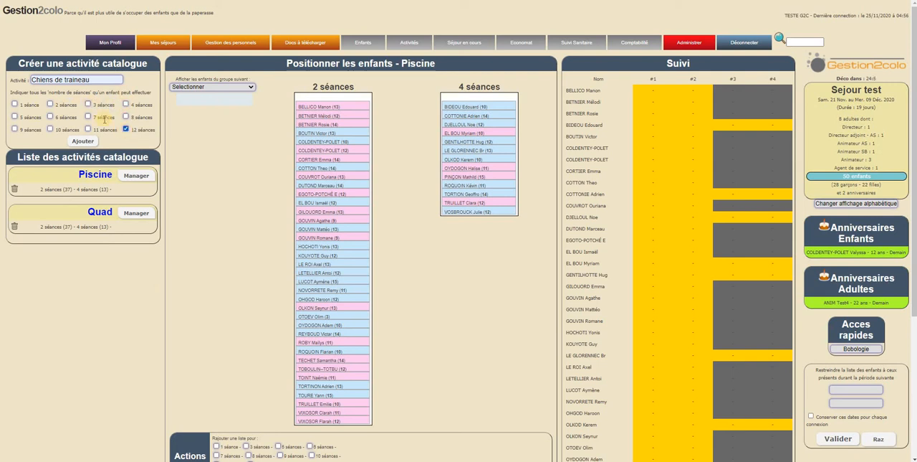
Select 1 séance and 2 séances for Chiens de traineau and add it to the activity catalogue.
{"action": "left_click", "coordinate": [15, 105]}
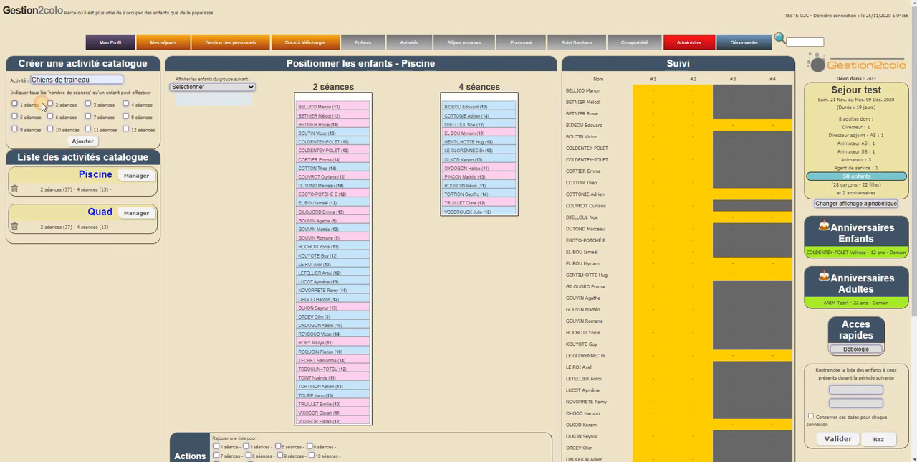
{"action": "left_click", "coordinate": [83, 141]}
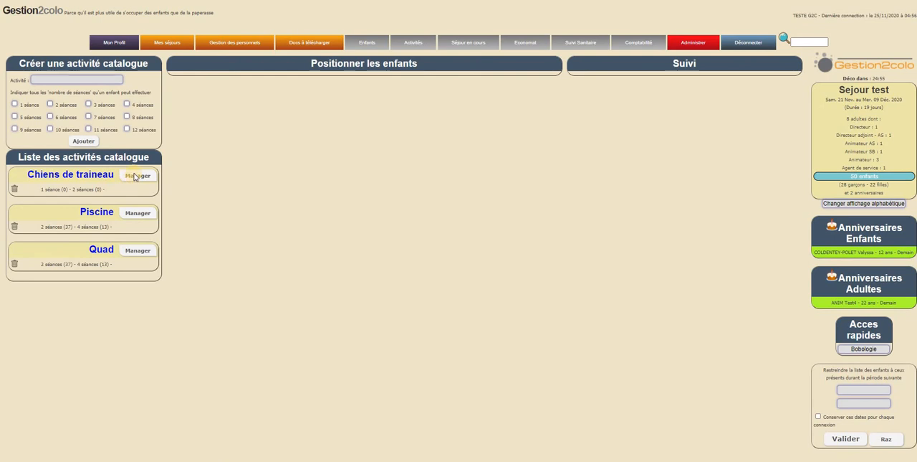
Manage Chiens de traineau, display the group Sem1, and place all of its children in 1 séance.
{"action": "left_click", "coordinate": [134, 175]}
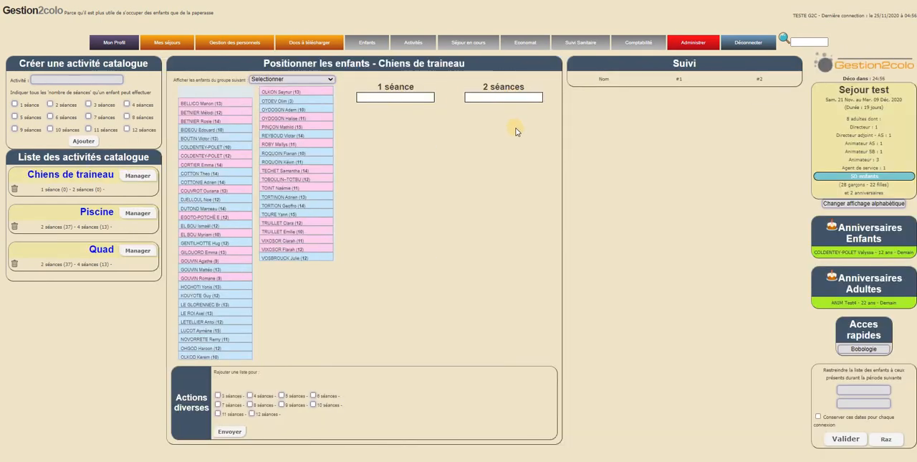
{"action": "left_click", "coordinate": [318, 79]}
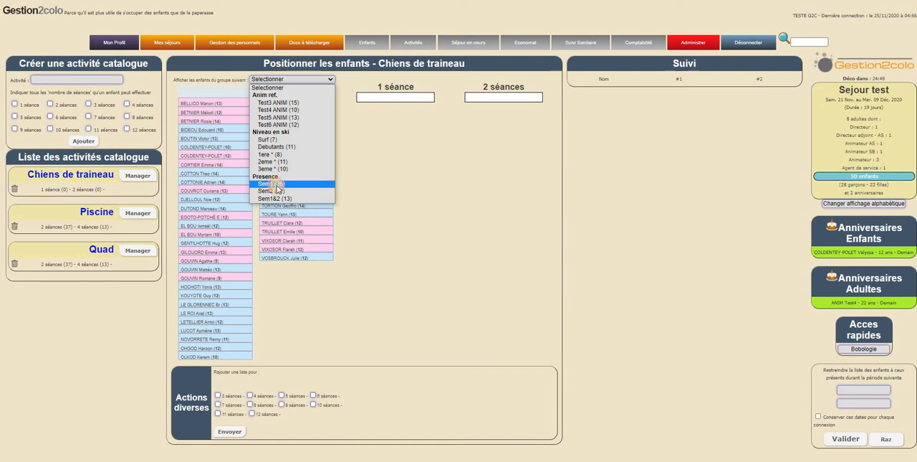
{"action": "left_click", "coordinate": [275, 185]}
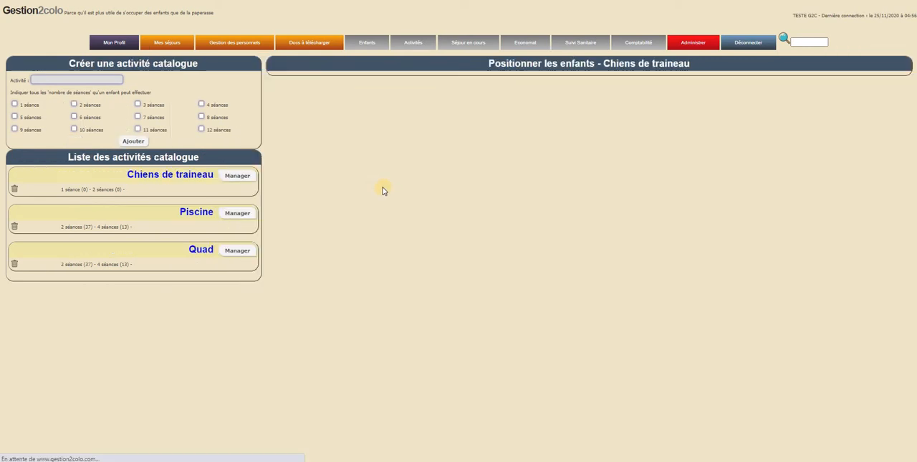
{"action": "left_click", "coordinate": [406, 87]}
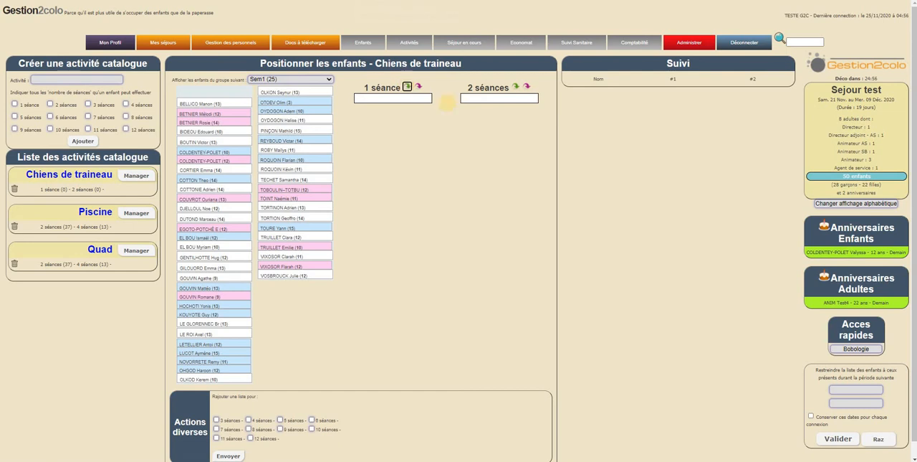
{"action": "left_click", "coordinate": [492, 40]}
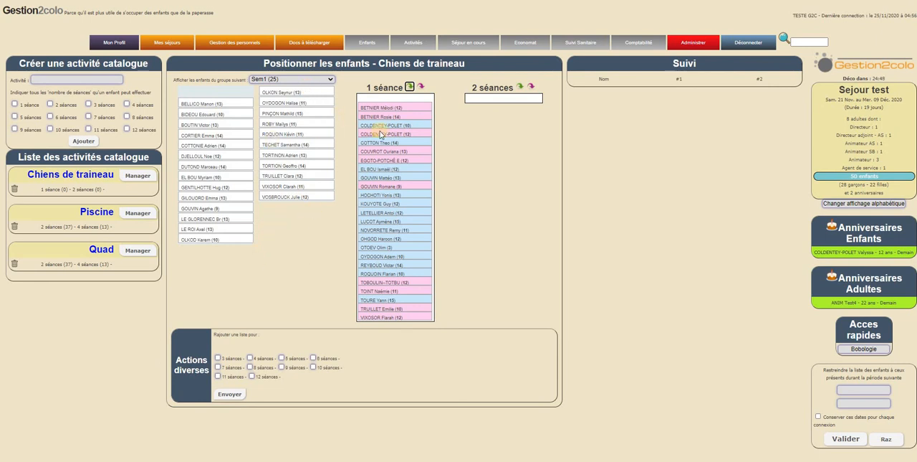
Display the group Sem2 and place all of its children in 1 séance for Chiens de traineau.
{"action": "left_click", "coordinate": [316, 80]}
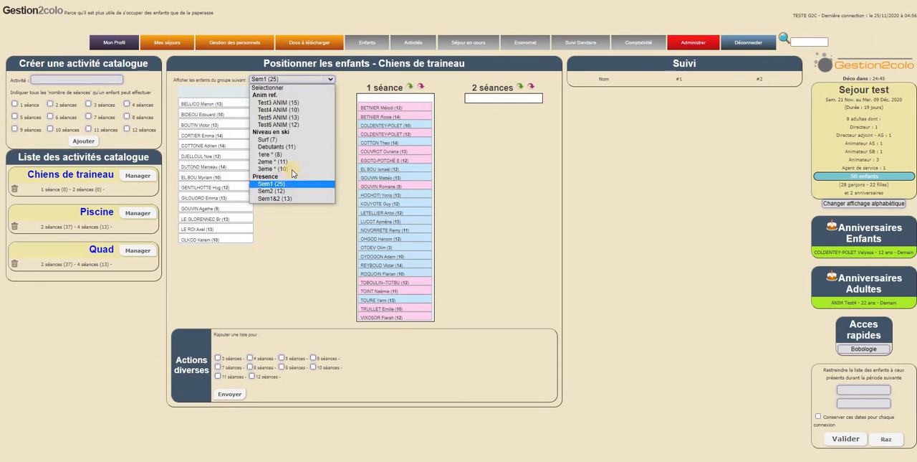
{"action": "left_click", "coordinate": [344, 188]}
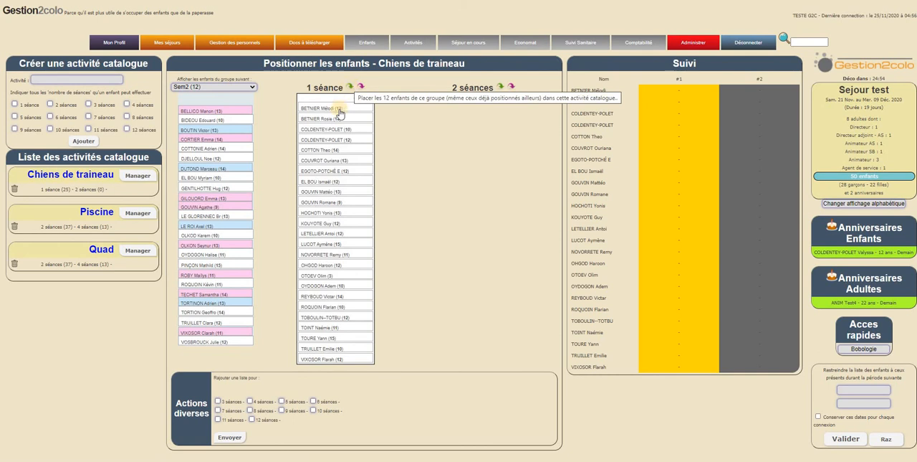
{"action": "left_click", "coordinate": [350, 87]}
{"action": "left_click", "coordinate": [495, 44]}
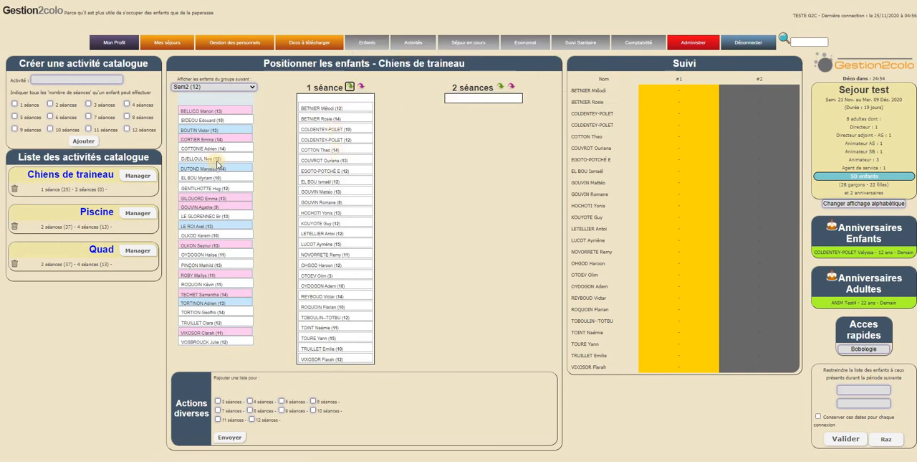
Display the group Sem1&2 and move all of its children into 2 séances for Chiens de traineau.
{"action": "left_click", "coordinate": [252, 87]}
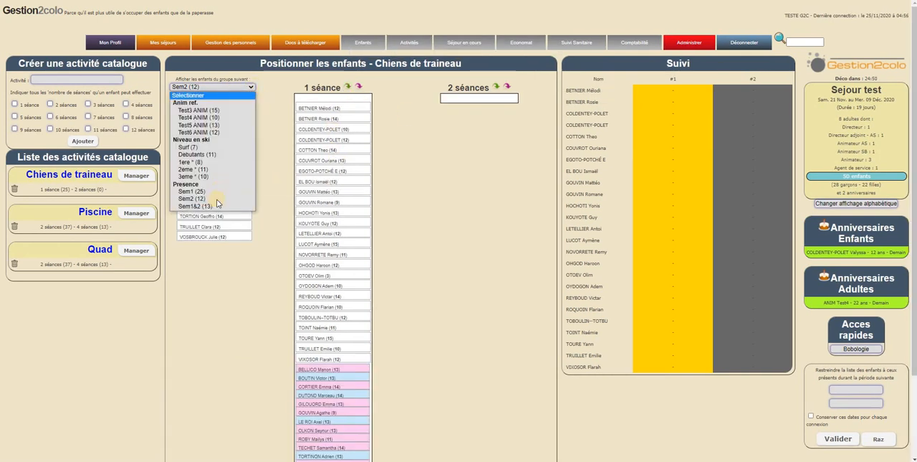
{"action": "left_click", "coordinate": [215, 199]}
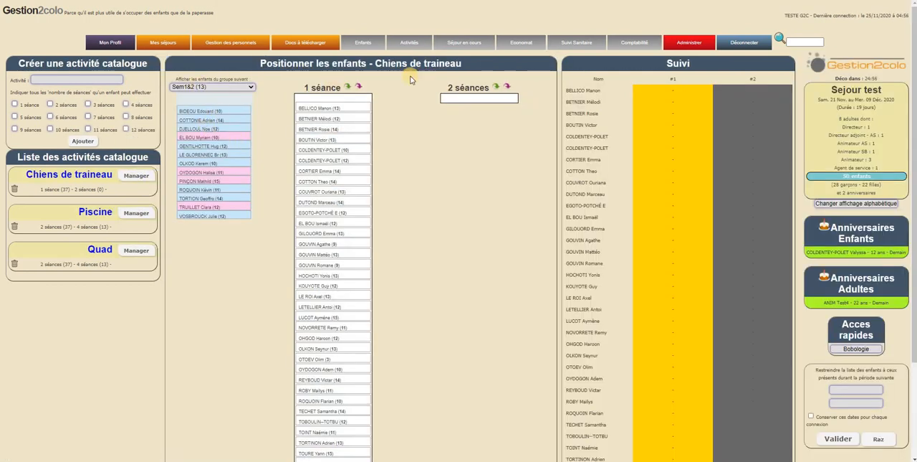
{"action": "left_click", "coordinate": [461, 195]}
{"action": "left_click", "coordinate": [495, 86]}
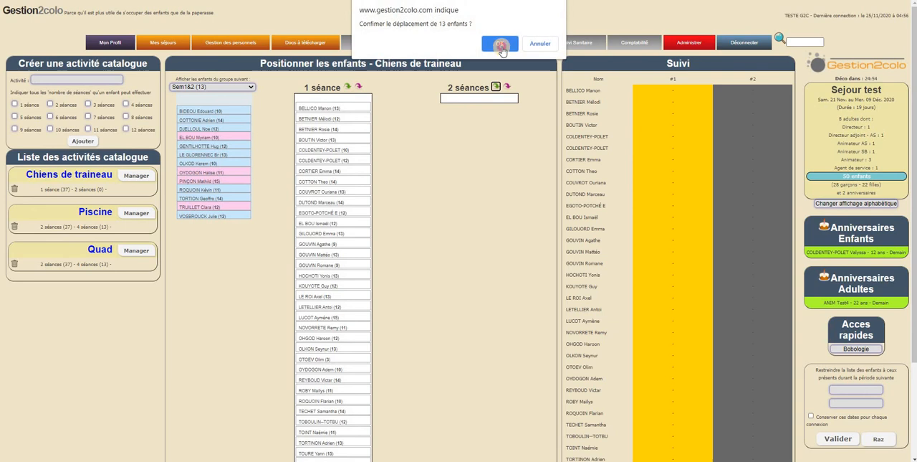
{"action": "left_click", "coordinate": [500, 41]}
{"action": "left_click", "coordinate": [255, 207]}
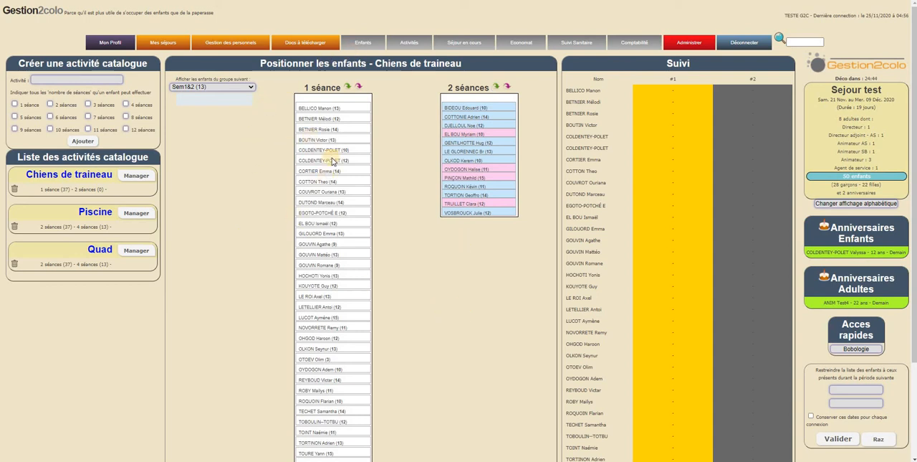
Add a 3 séances list to the Chiens de traineau placement.
{"action": "scroll", "coordinate": [328, 122], "scroll_direction": "down", "scroll_amount": 3}
{"action": "scroll", "coordinate": [328, 122], "scroll_direction": "up", "scroll_amount": 3}
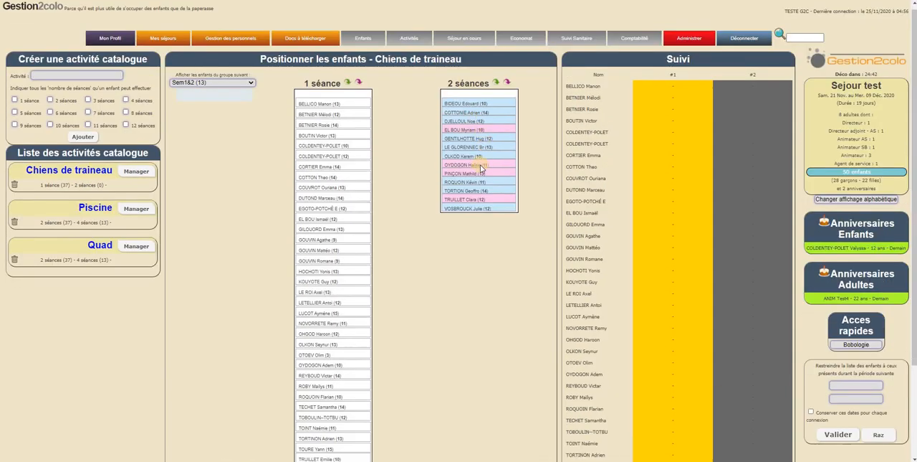
{"action": "scroll", "coordinate": [480, 170], "scroll_direction": "down", "scroll_amount": 3}
{"action": "scroll", "coordinate": [473, 236], "scroll_direction": "up", "scroll_amount": 3}
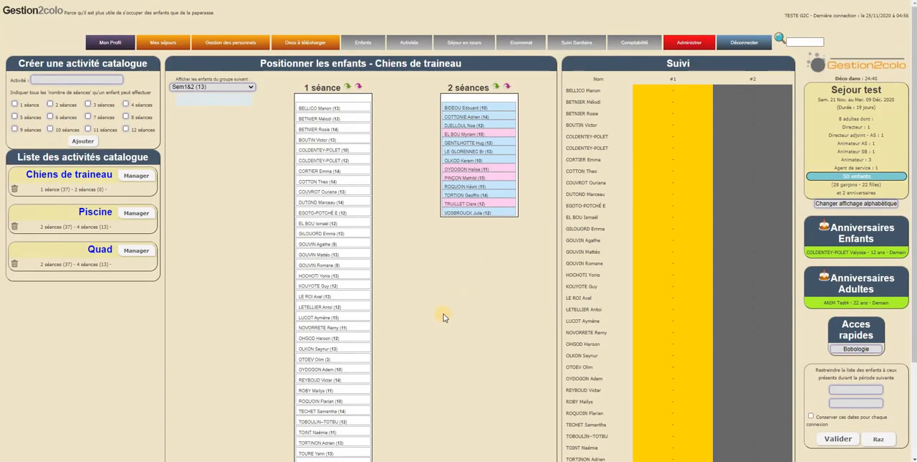
{"action": "scroll", "coordinate": [252, 438], "scroll_direction": "down", "scroll_amount": 2}
{"action": "left_click", "coordinate": [216, 404]}
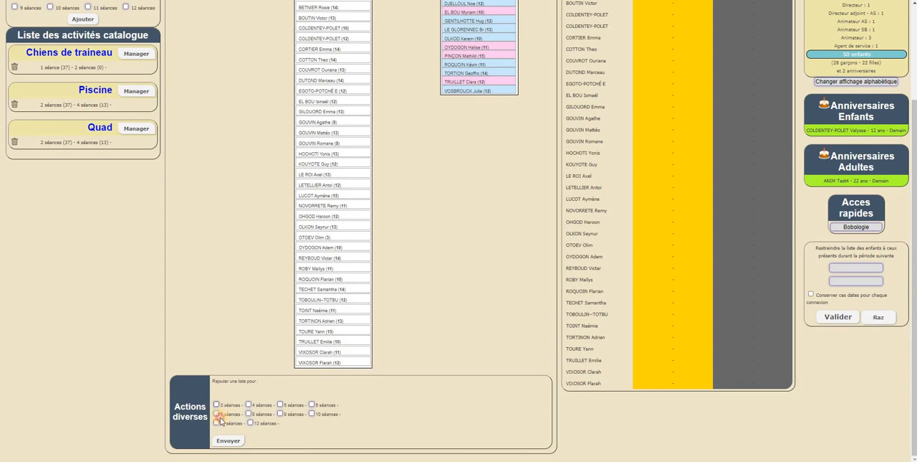
{"action": "left_click", "coordinate": [225, 440]}
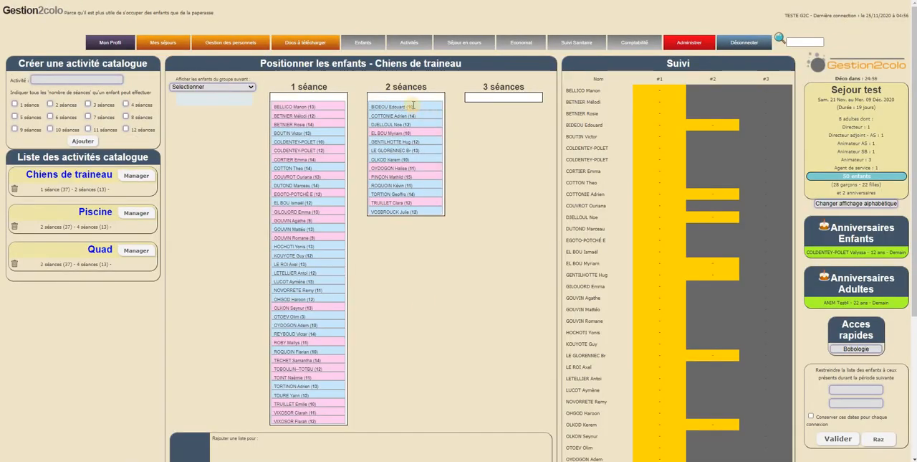
Move the first, second and fourth children of the 2 séances list to 3 séances and reload the Chiens de traineau placement.
{"action": "left_click_drag", "start_coordinate": [413, 105], "coordinate": [506, 103]}
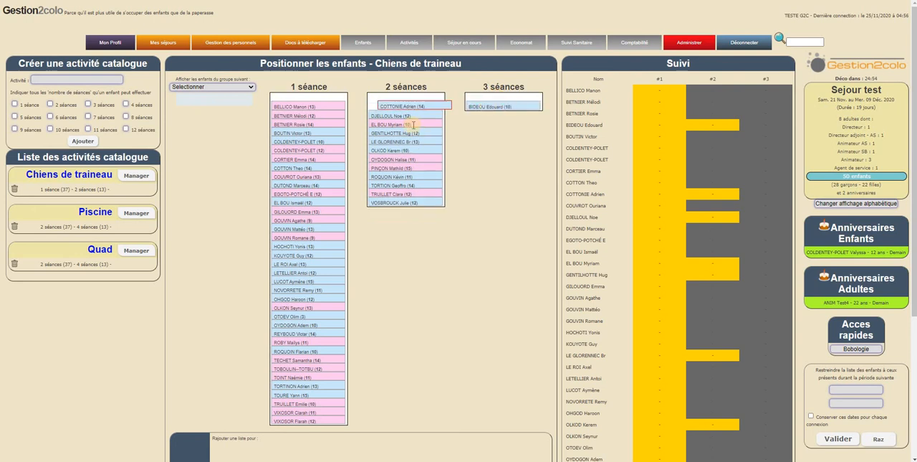
{"action": "left_click_drag", "start_coordinate": [413, 125], "coordinate": [504, 106]}
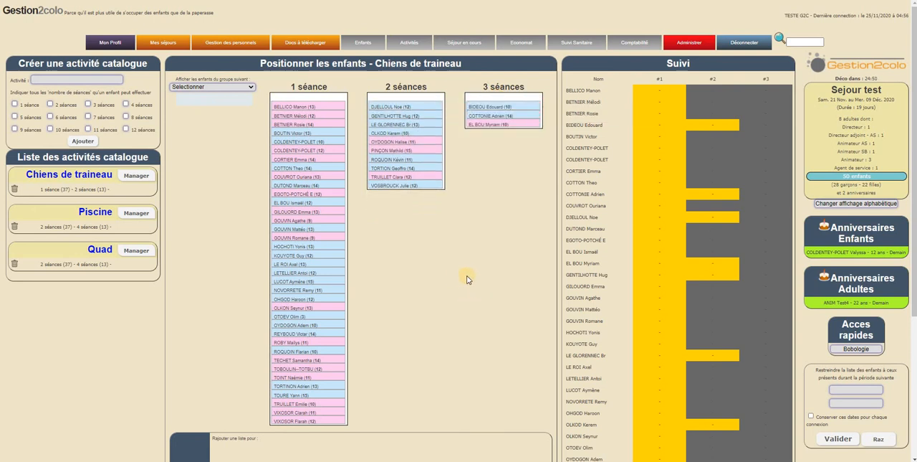
{"action": "scroll", "coordinate": [468, 278], "scroll_direction": "down", "scroll_amount": 3}
{"action": "scroll", "coordinate": [467, 278], "scroll_direction": "up", "scroll_amount": 3}
{"action": "left_click", "coordinate": [135, 176]}
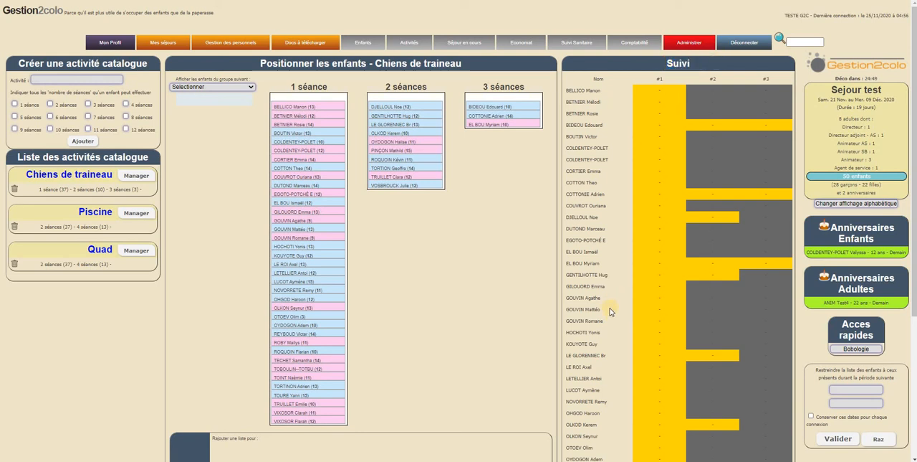
Examine the Suivi table of Chiens de traineau for each child's planned sessions.
{"action": "scroll", "coordinate": [645, 287], "scroll_direction": "down", "scroll_amount": 3}
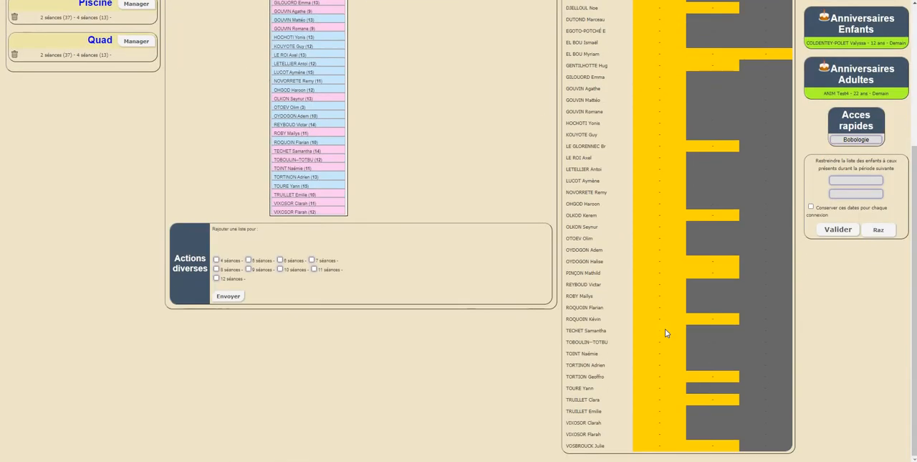
{"action": "scroll", "coordinate": [665, 329], "scroll_direction": "up", "scroll_amount": 3}
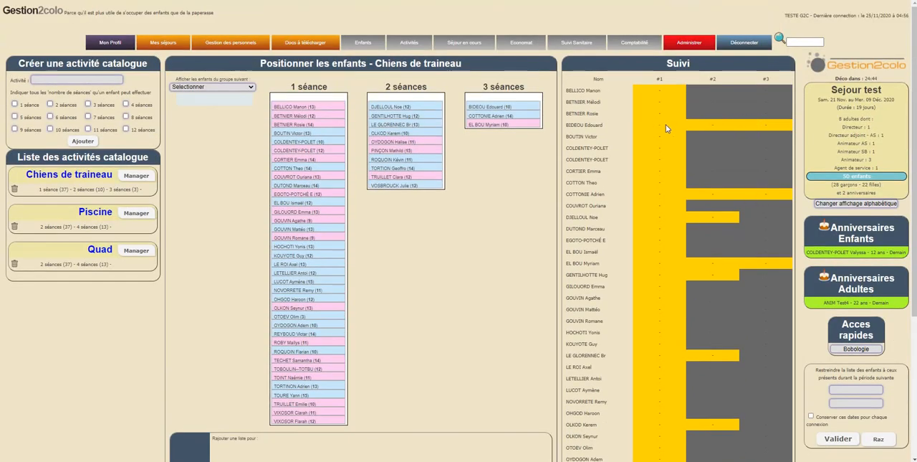
{"action": "left_click_drag", "start_coordinate": [654, 124], "coordinate": [774, 122]}
{"action": "left_click_drag", "start_coordinate": [671, 122], "coordinate": [669, 121]}
{"action": "left_click", "coordinate": [660, 184]}
{"action": "scroll", "coordinate": [668, 297], "scroll_direction": "down", "scroll_amount": 3}
{"action": "scroll", "coordinate": [665, 347], "scroll_direction": "up", "scroll_amount": 3}
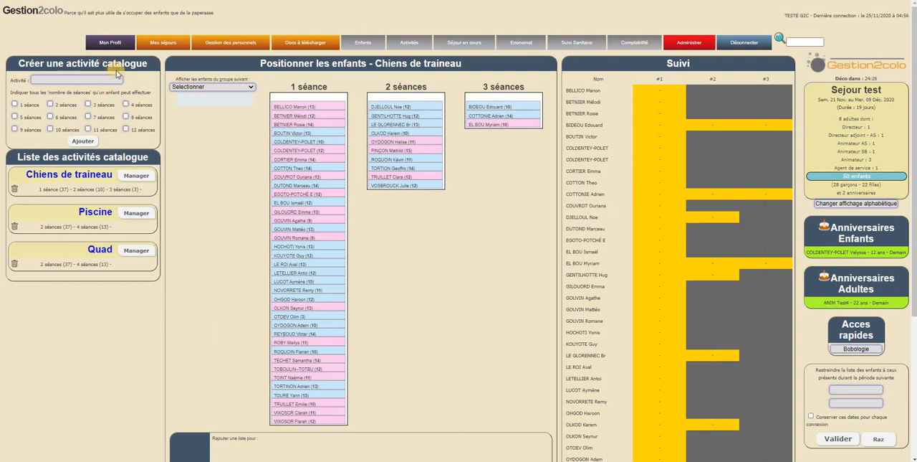
Open the daily planning and go to Mardi 24-11-2020.
{"action": "mouse_move", "coordinate": [407, 44]}
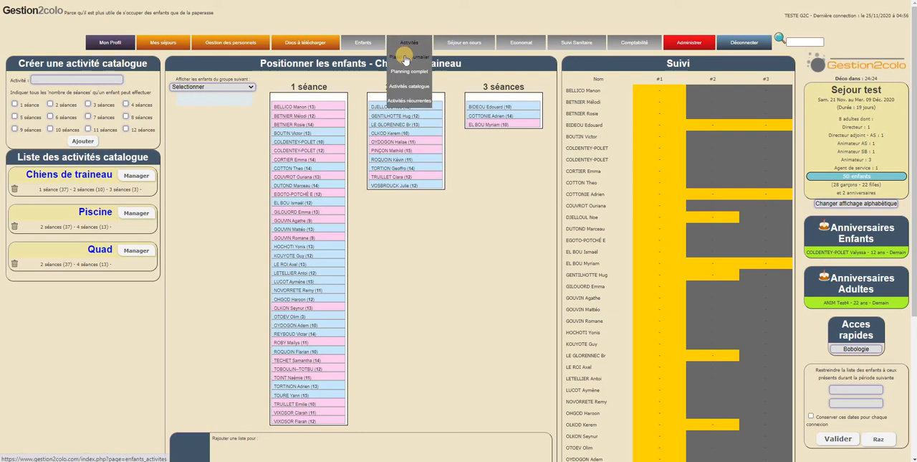
{"action": "left_click", "coordinate": [408, 58]}
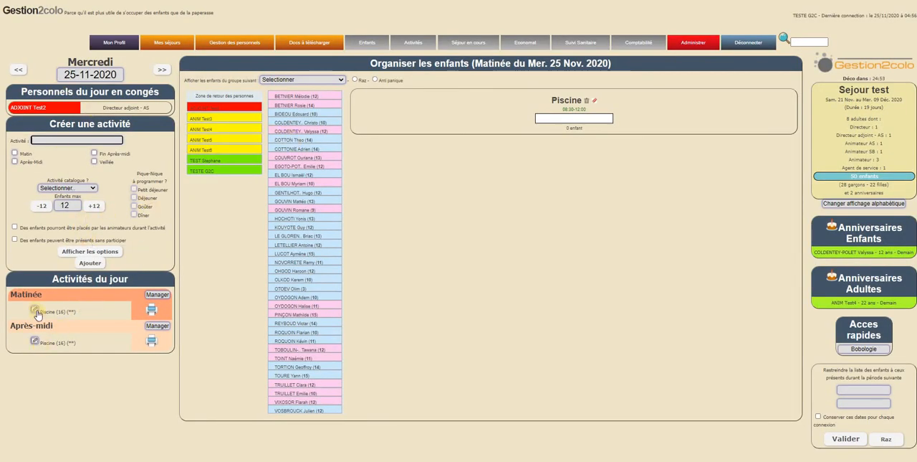
{"action": "left_click", "coordinate": [18, 69]}
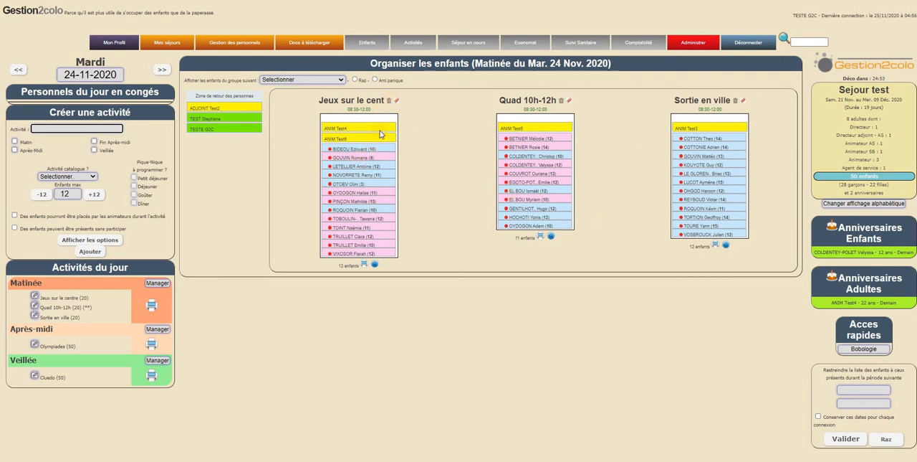
Edit the morning activity Jeux sur le centre, naming it Chiens de traineaux and linking it to the catalogue activity Chiens de traineau.
{"action": "left_click", "coordinate": [34, 297]}
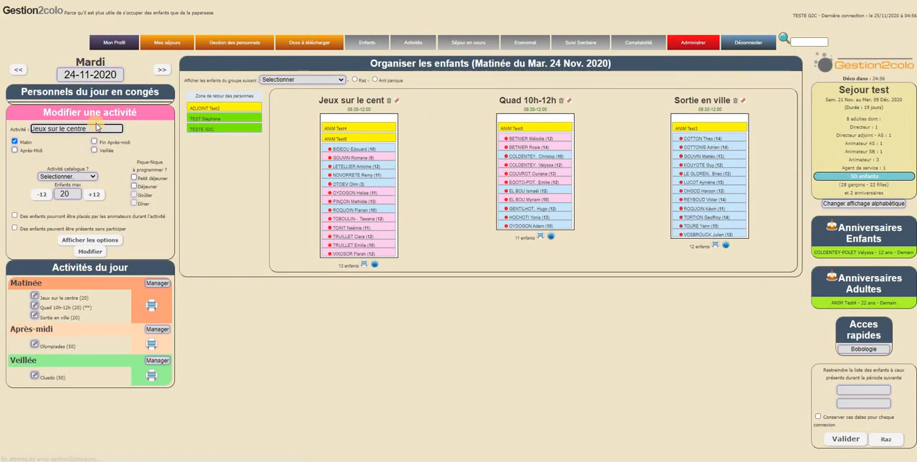
{"action": "triple_click", "coordinate": [32, 129]}
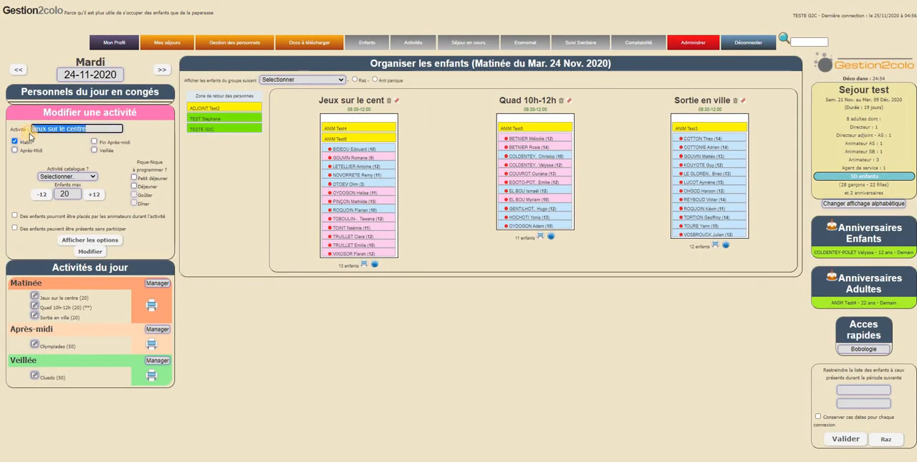
{"action": "type", "text": "Ac"}
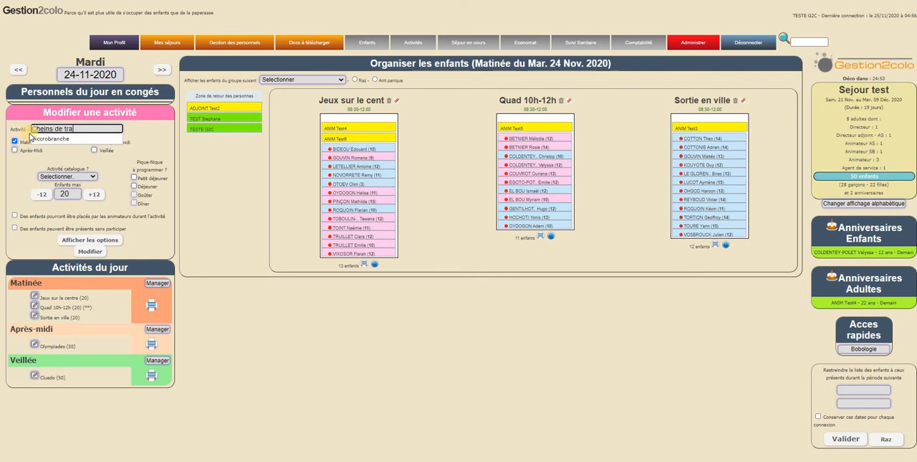
{"action": "type", "text": "eins de traineaux"}
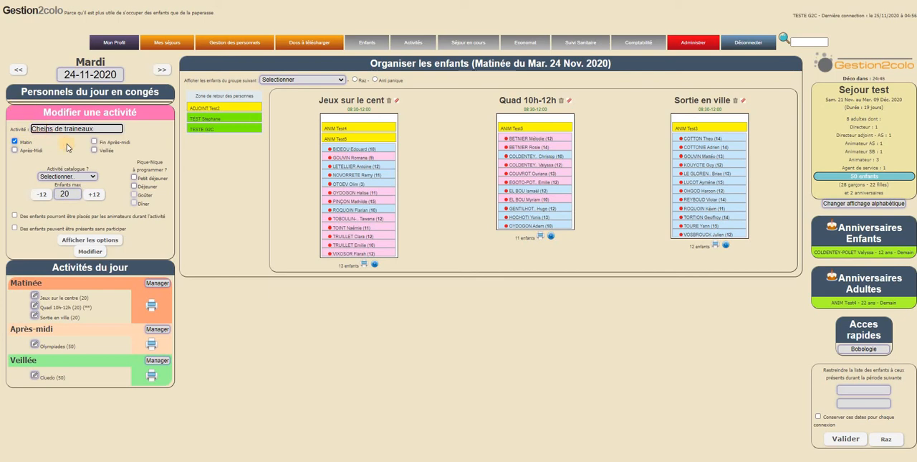
{"action": "type", "text": "i"}
{"action": "left_click", "coordinate": [69, 179]}
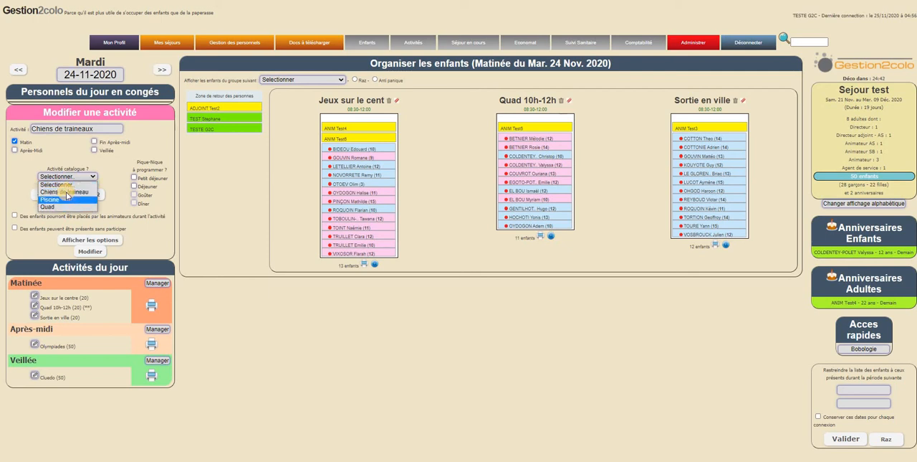
{"action": "left_click", "coordinate": [69, 192]}
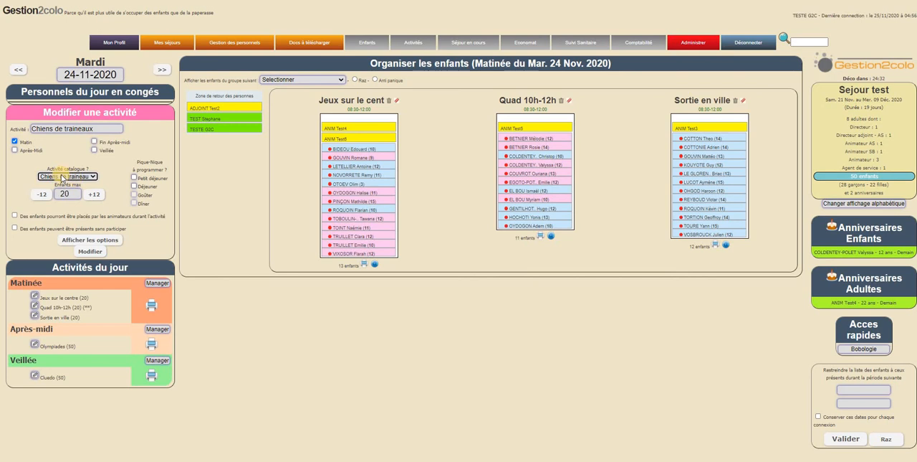
Rename the activity being edited as Musher and save the modification.
{"action": "left_click_drag", "start_coordinate": [33, 129], "coordinate": [114, 129]}
{"action": "type", "text": "C"}
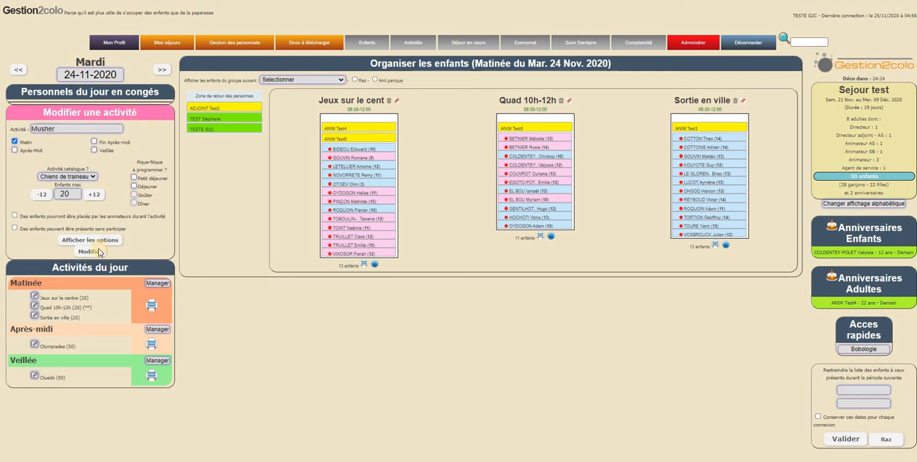
{"action": "key", "text": "Tab"}
{"action": "key", "text": "Return"}
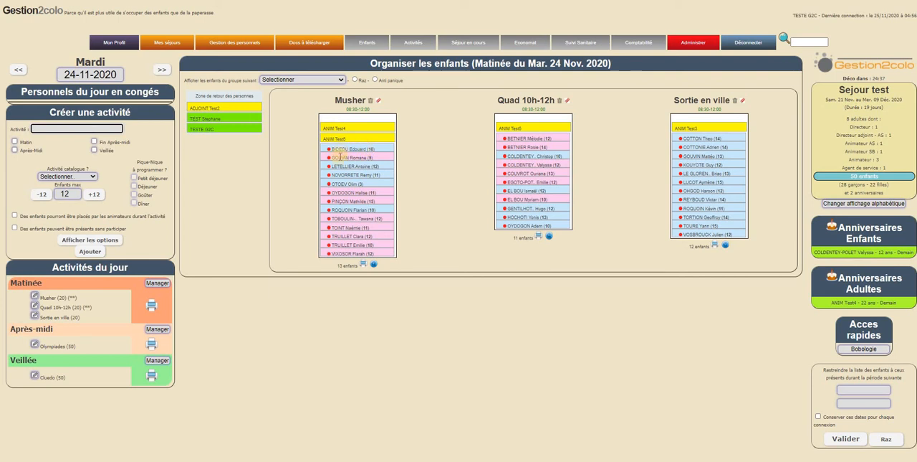
Open the Activités catalogue page, manage Chiens de traineau, and examine the sessions marked in its Suivi table.
{"action": "mouse_move", "coordinate": [421, 45]}
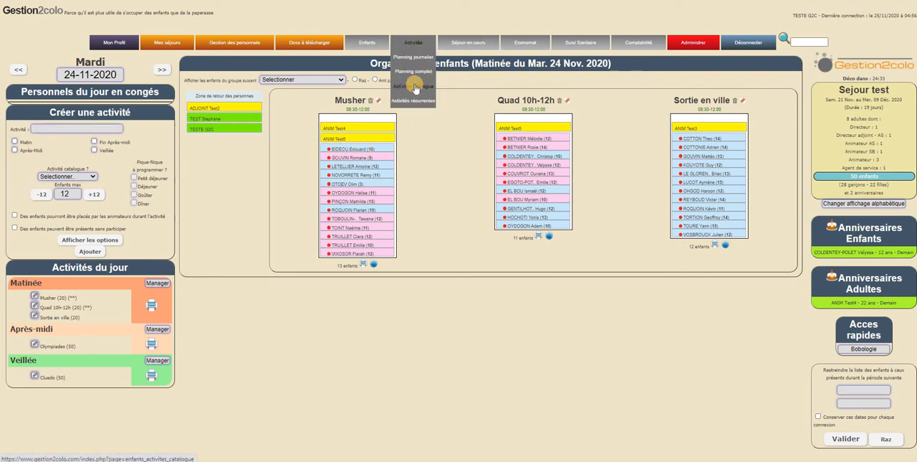
{"action": "left_click", "coordinate": [416, 87]}
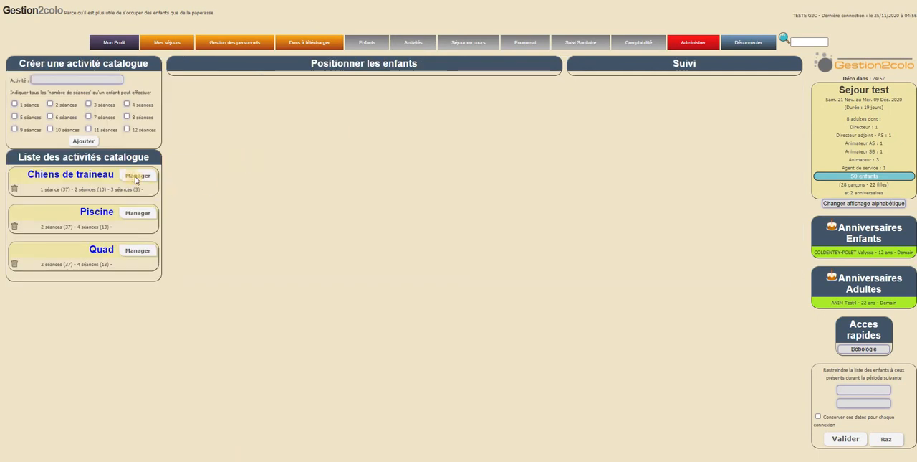
{"action": "left_click", "coordinate": [136, 178]}
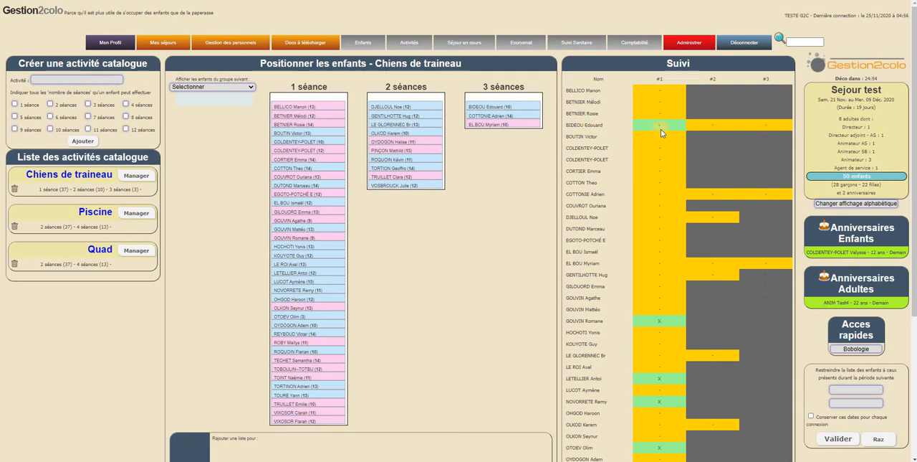
{"action": "left_click", "coordinate": [661, 128]}
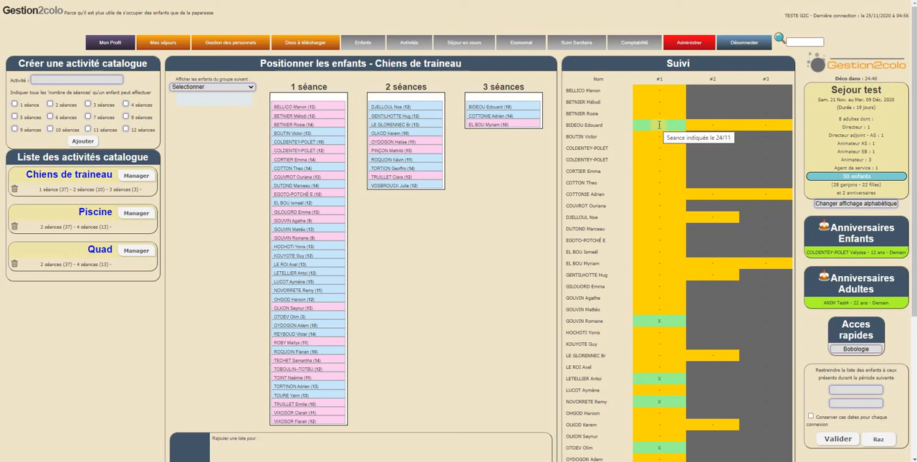
{"action": "scroll", "coordinate": [667, 185], "scroll_direction": "down", "scroll_amount": 4}
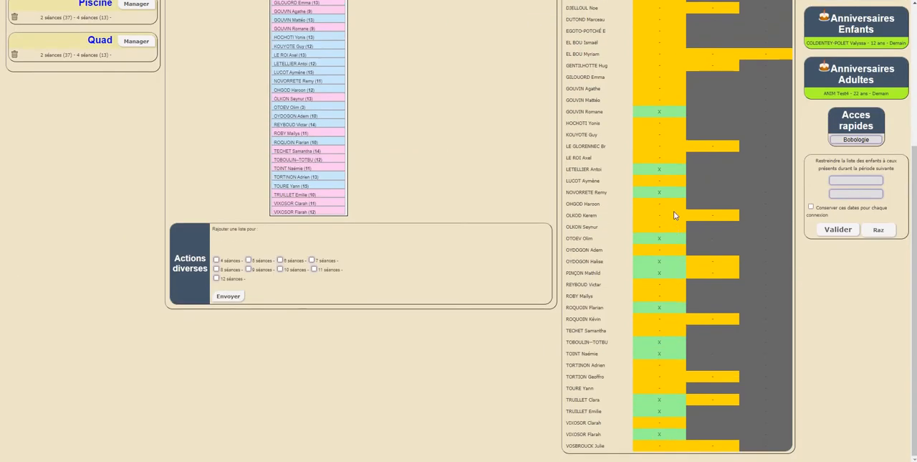
{"action": "scroll", "coordinate": [670, 179], "scroll_direction": "up", "scroll_amount": 4}
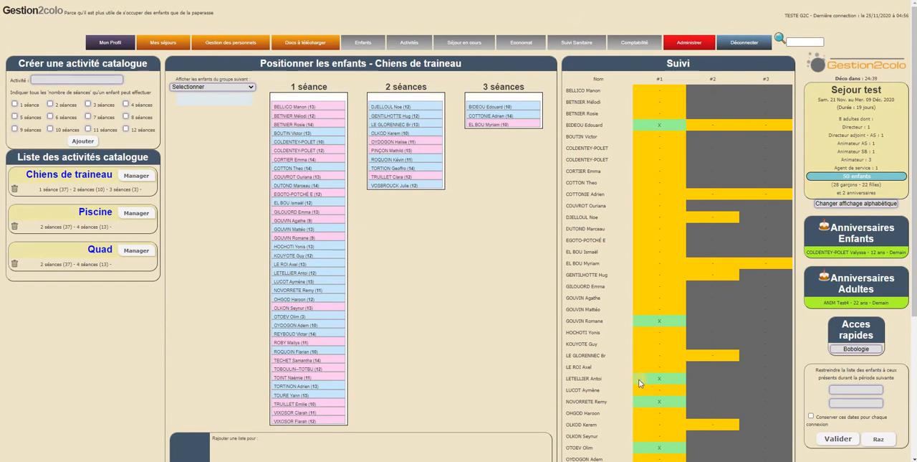
{"action": "scroll", "coordinate": [654, 394], "scroll_direction": "down", "scroll_amount": 4}
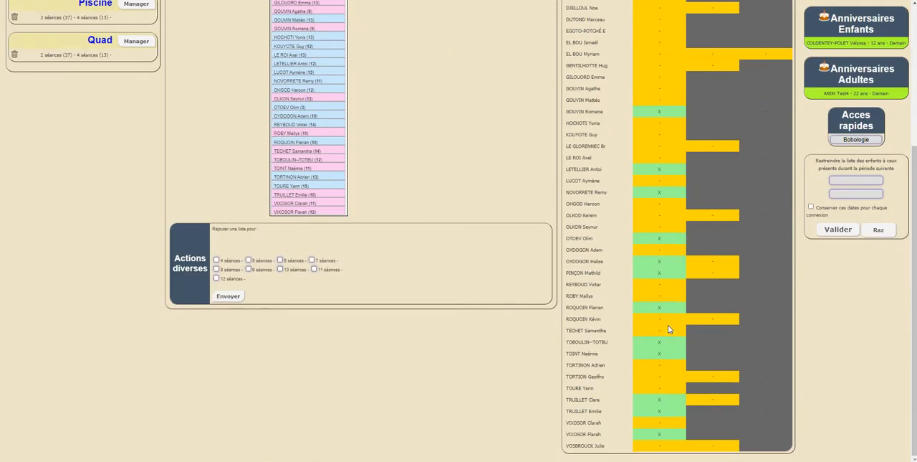
Open the daily planning and manage the Matinée period of Jeudi 26-11-2020.
{"action": "scroll", "coordinate": [659, 250], "scroll_direction": "up", "scroll_amount": 4}
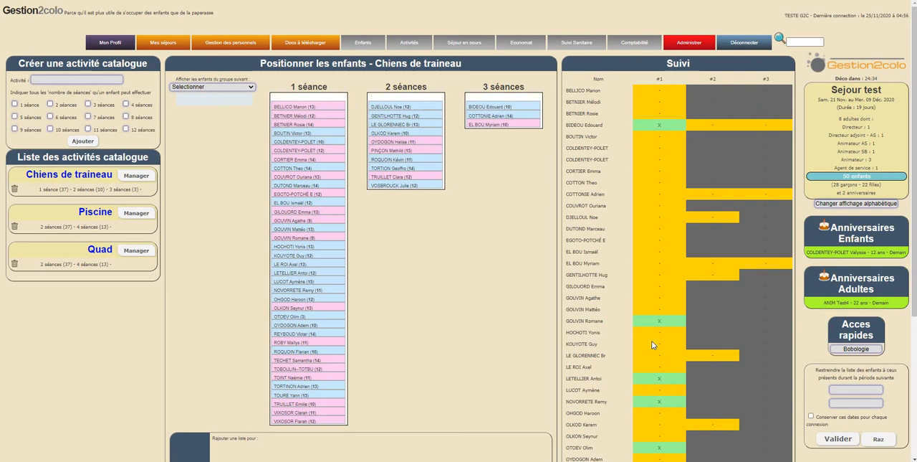
{"action": "mouse_move", "coordinate": [654, 219]}
{"action": "mouse_move", "coordinate": [407, 45]}
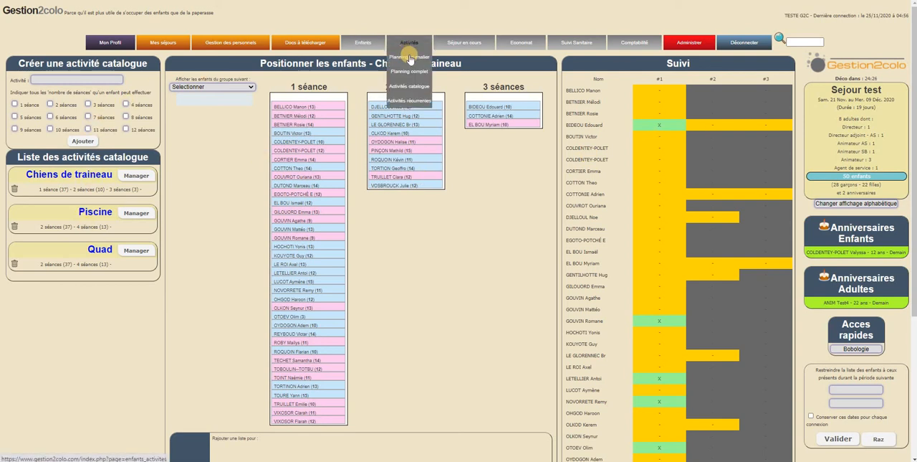
{"action": "left_click", "coordinate": [409, 57]}
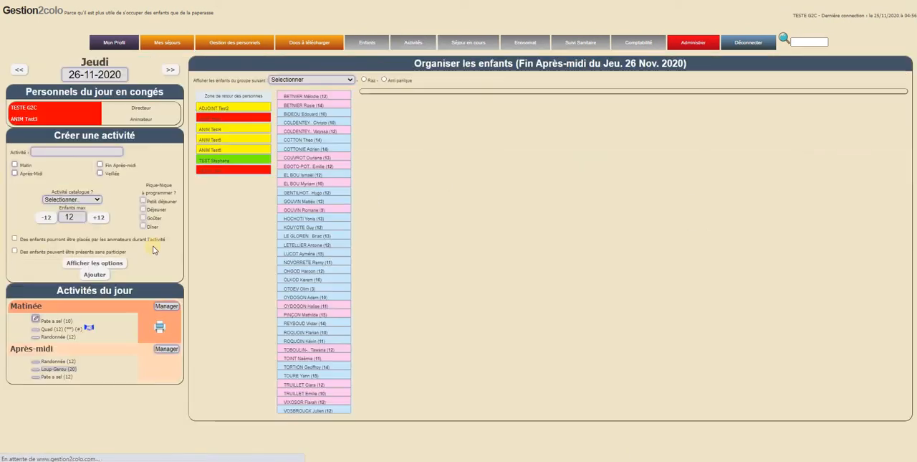
{"action": "left_click", "coordinate": [156, 331]}
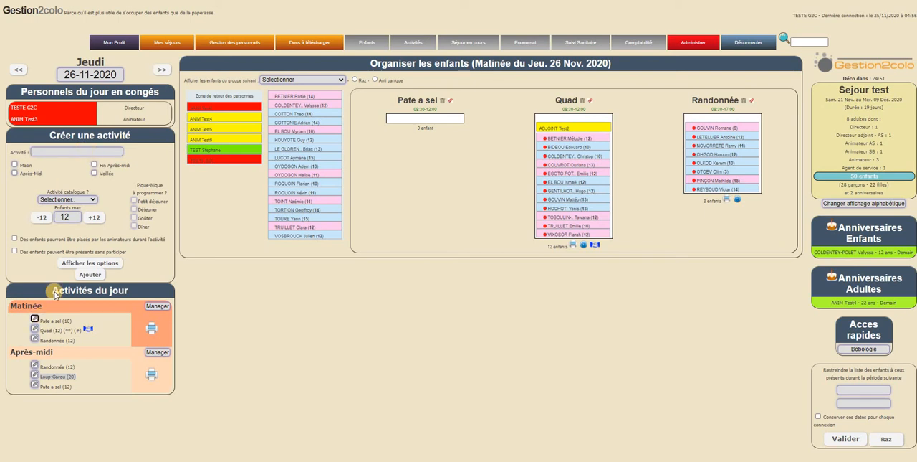
Rename the morning activity Pate a sel as Musher, link it to the catalogue activity Chiens de traineau, and save the modification.
{"action": "left_click", "coordinate": [34, 318]}
{"action": "key", "text": "ctrl+a"}
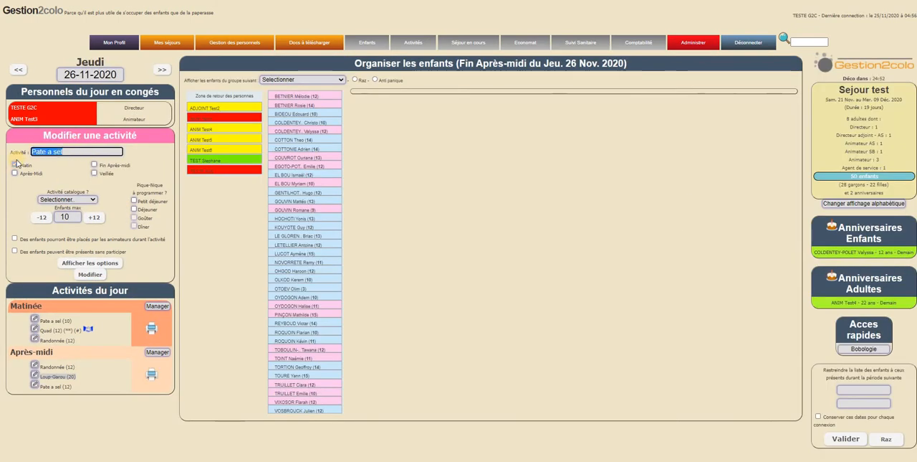
{"action": "type", "text": "Musher"}
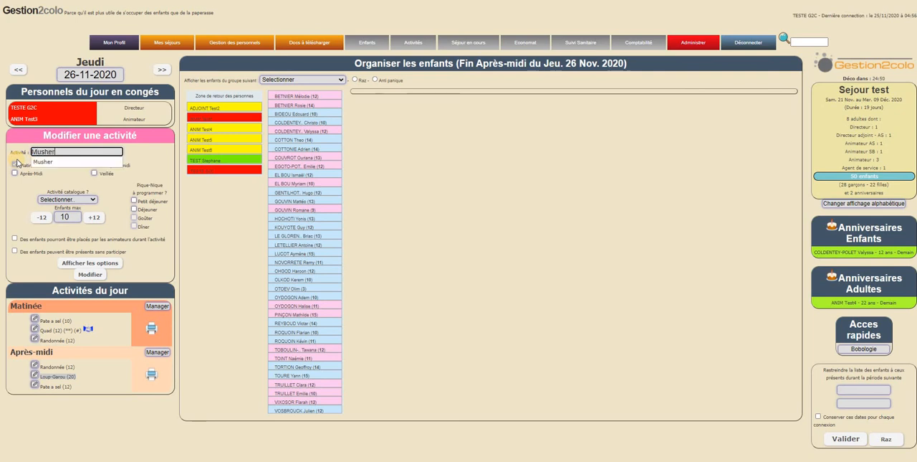
{"action": "left_click", "coordinate": [67, 164]}
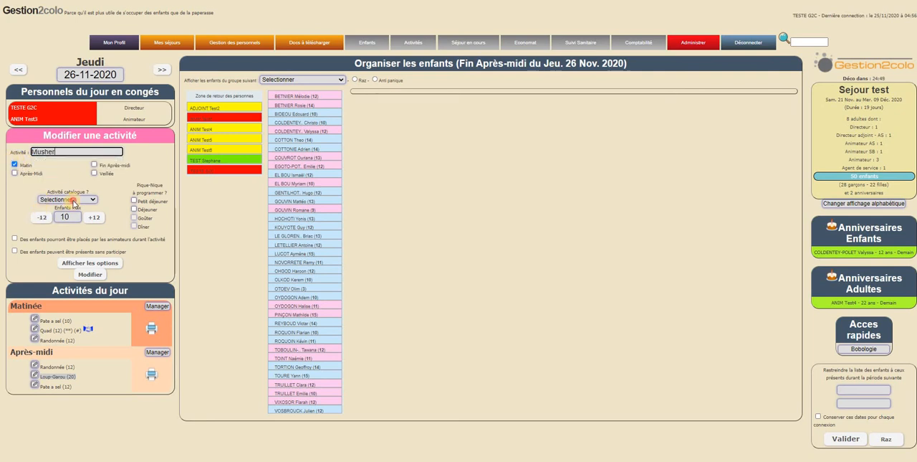
{"action": "left_click", "coordinate": [72, 200]}
{"action": "left_click", "coordinate": [81, 216]}
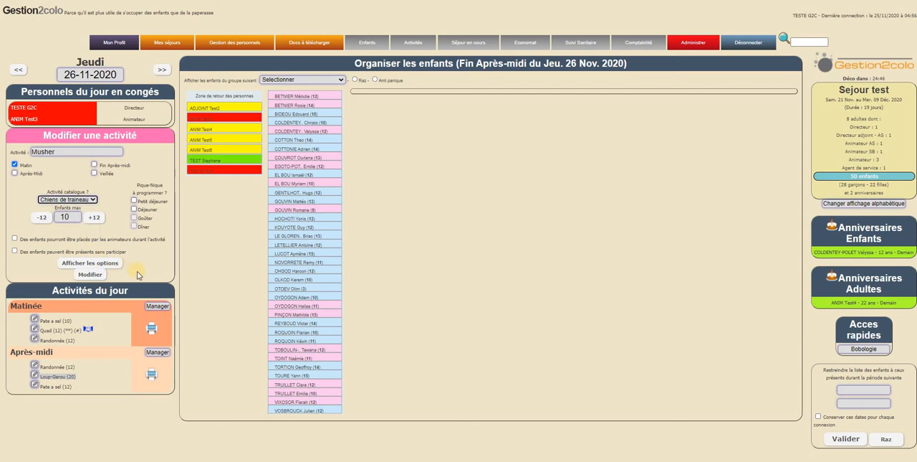
{"action": "left_click", "coordinate": [106, 278]}
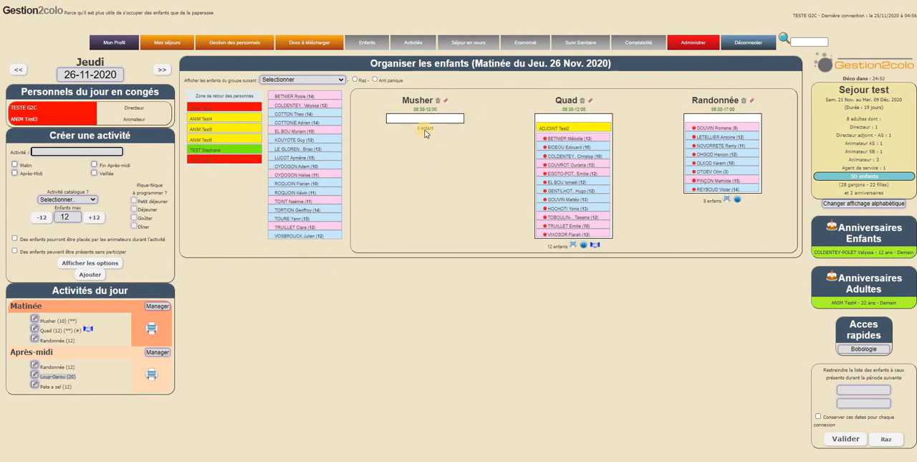
Filter the children by the catalogue activity Chiens de traineau and check their session counts across the morning's activities.
{"action": "left_click", "coordinate": [340, 80]}
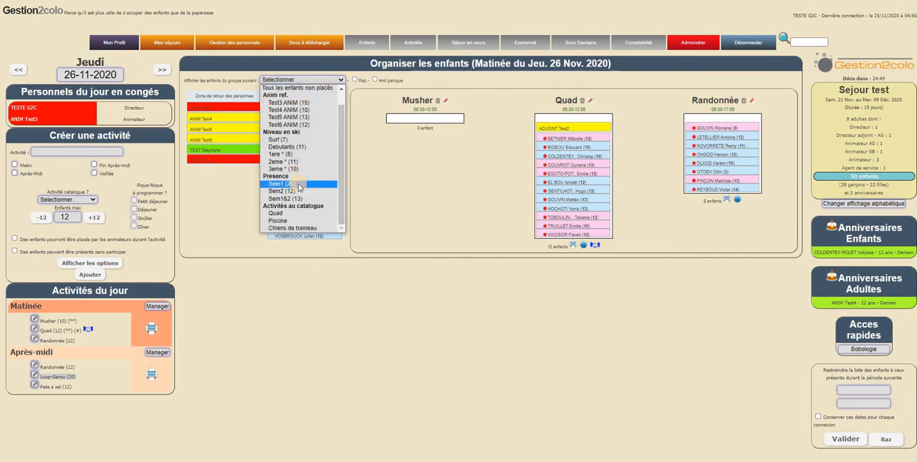
{"action": "left_click", "coordinate": [293, 227]}
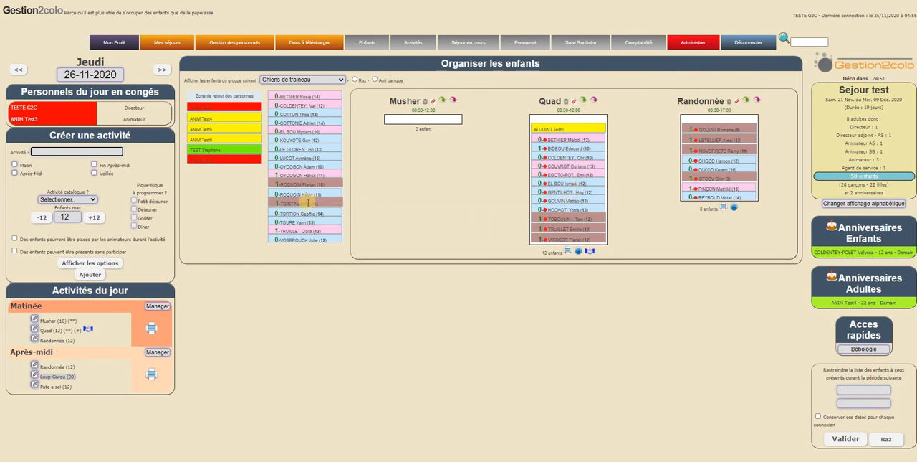
{"action": "mouse_move", "coordinate": [308, 203]}
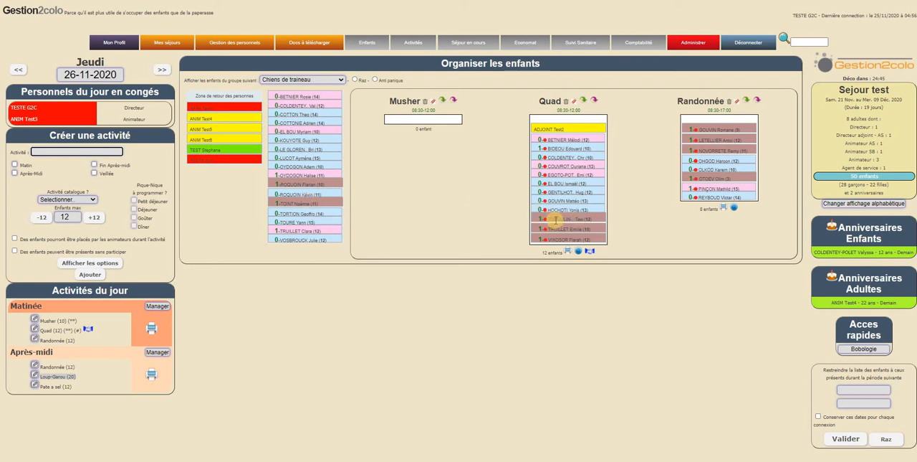
{"action": "mouse_move", "coordinate": [555, 219]}
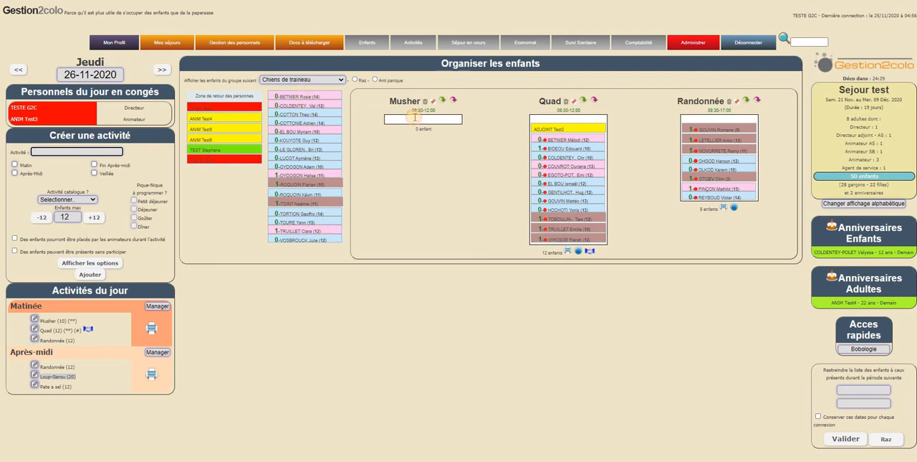
Place seven children from the unassigned list into the Musher morning activity.
{"action": "left_click_drag", "start_coordinate": [311, 96], "coordinate": [434, 120]}
{"action": "left_click_drag", "start_coordinate": [293, 97], "coordinate": [411, 127]}
{"action": "left_click_drag", "start_coordinate": [330, 103], "coordinate": [449, 127]}
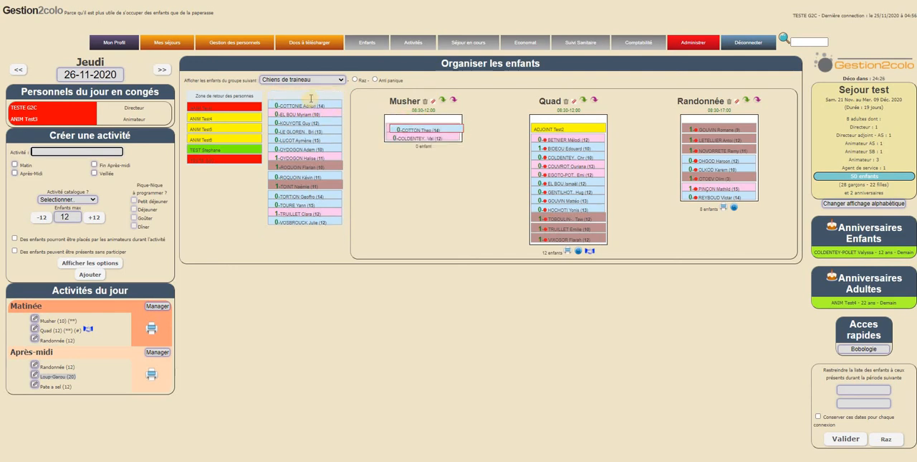
{"action": "left_click_drag", "start_coordinate": [311, 98], "coordinate": [437, 131]}
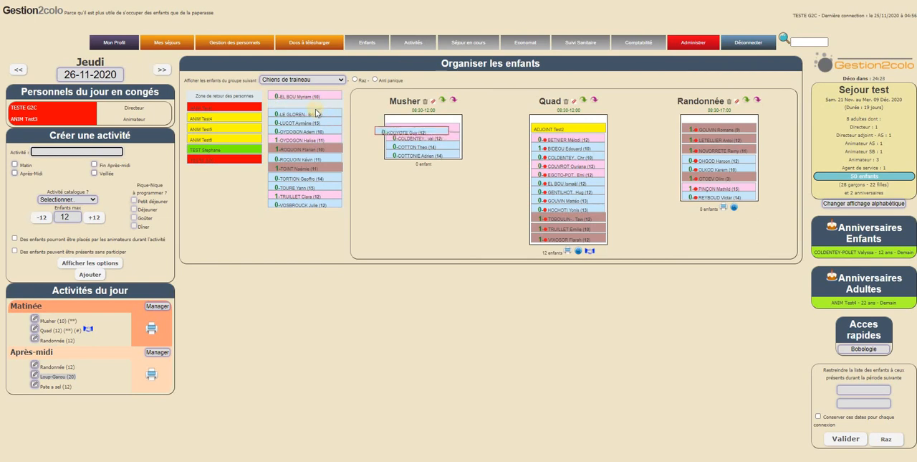
{"action": "left_click_drag", "start_coordinate": [316, 112], "coordinate": [370, 129]}
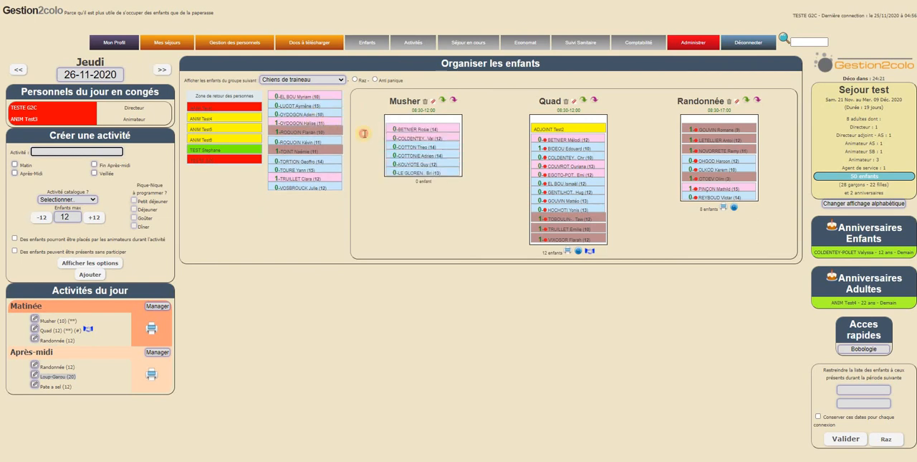
{"action": "left_click_drag", "start_coordinate": [301, 122], "coordinate": [423, 151]}
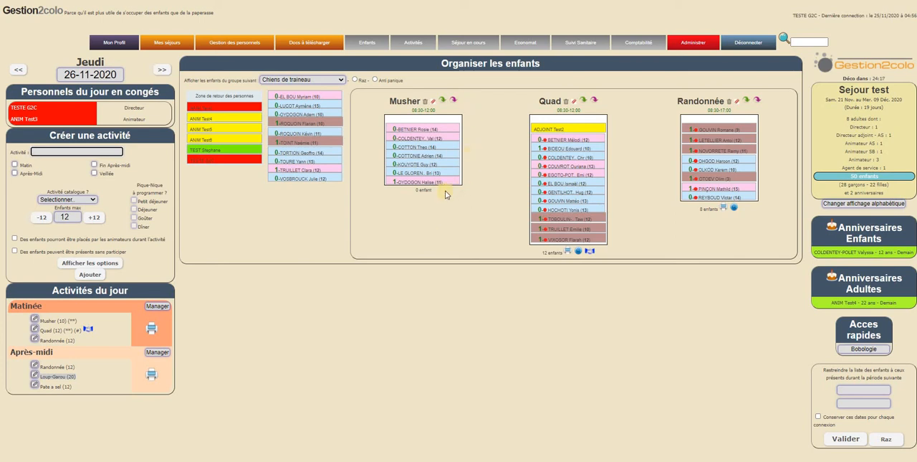
Open the Activités catalogue page and manage Chiens de traineau.
{"action": "mouse_move", "coordinate": [413, 48]}
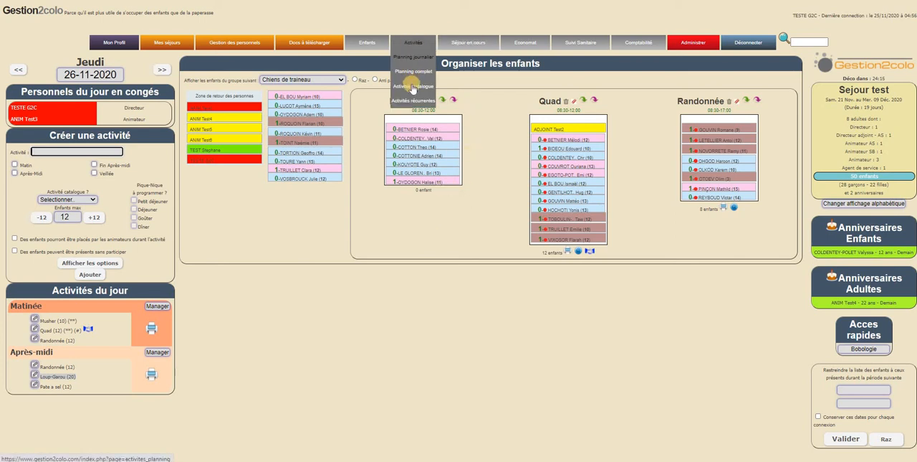
{"action": "left_click", "coordinate": [412, 86]}
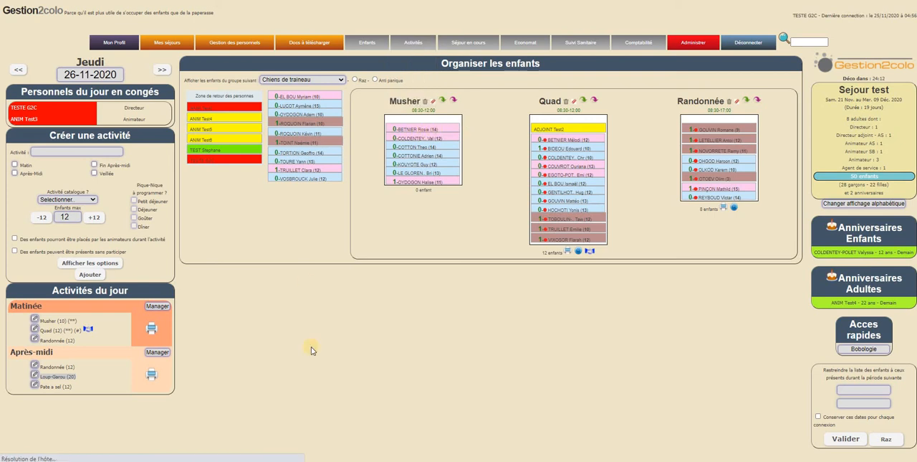
{"action": "left_click", "coordinate": [137, 176]}
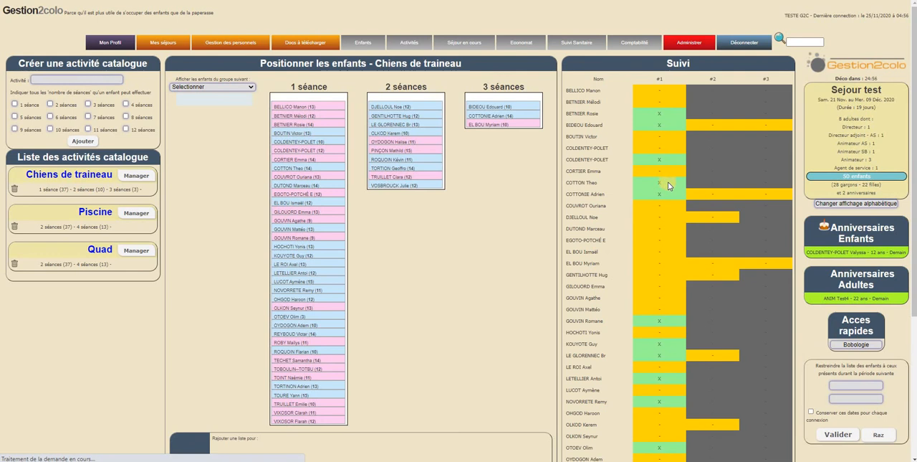
Examine the Suivi table of Chiens de traineau for the sessions of the children placed in Musher.
{"action": "scroll", "coordinate": [669, 186], "scroll_direction": "down", "scroll_amount": 3}
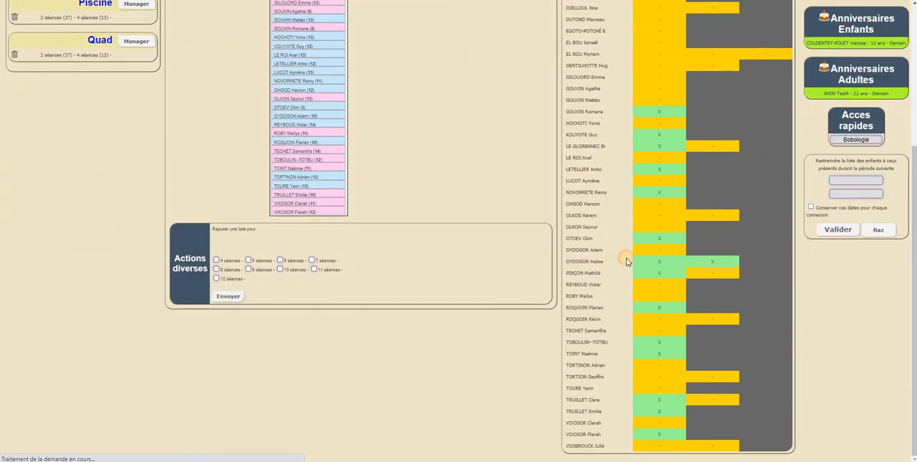
{"action": "left_click_drag", "start_coordinate": [627, 261], "coordinate": [661, 259]}
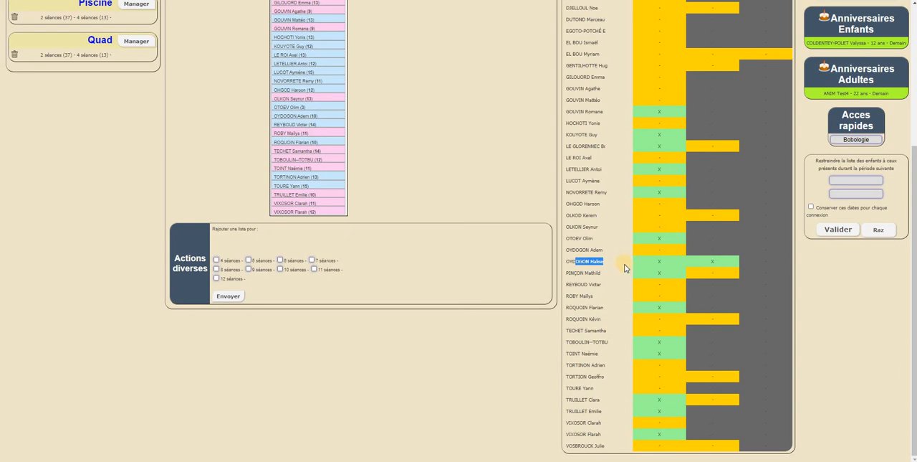
{"action": "scroll", "coordinate": [629, 269], "scroll_direction": "up", "scroll_amount": 3}
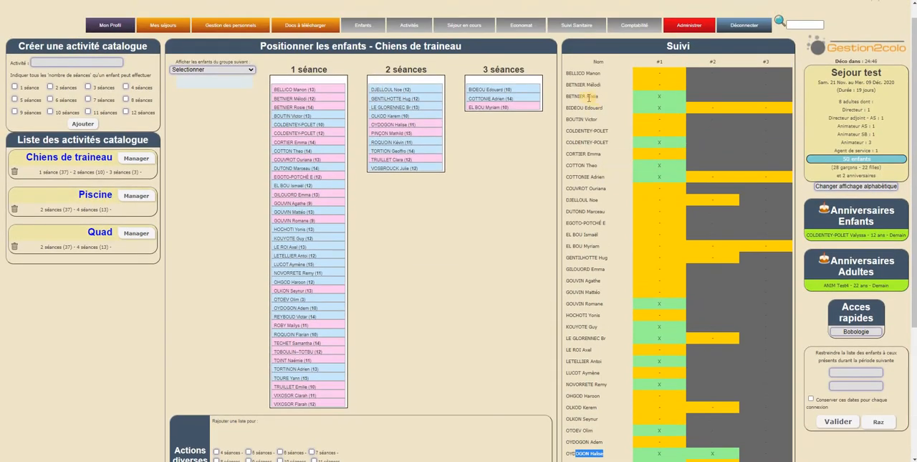
{"action": "left_click", "coordinate": [604, 97]}
{"action": "left_click_drag", "start_coordinate": [573, 96], "coordinate": [654, 100]}
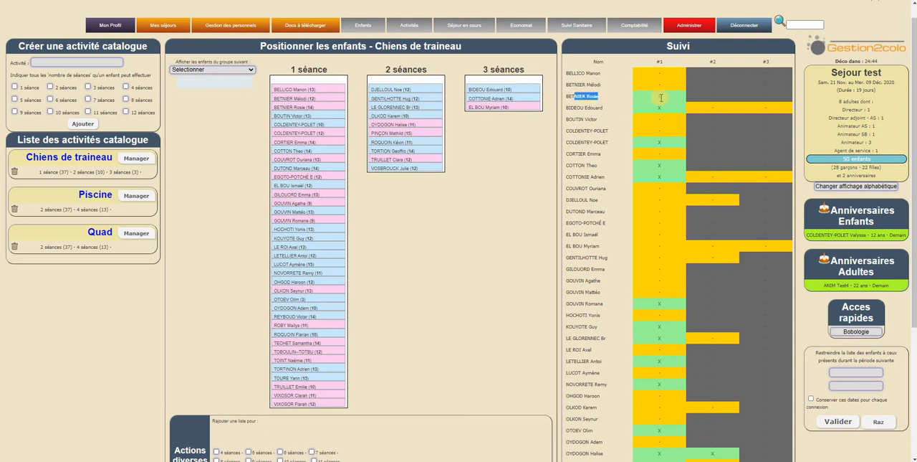
{"action": "left_click", "coordinate": [657, 100]}
{"action": "scroll", "coordinate": [658, 283], "scroll_direction": "down", "scroll_amount": 3}
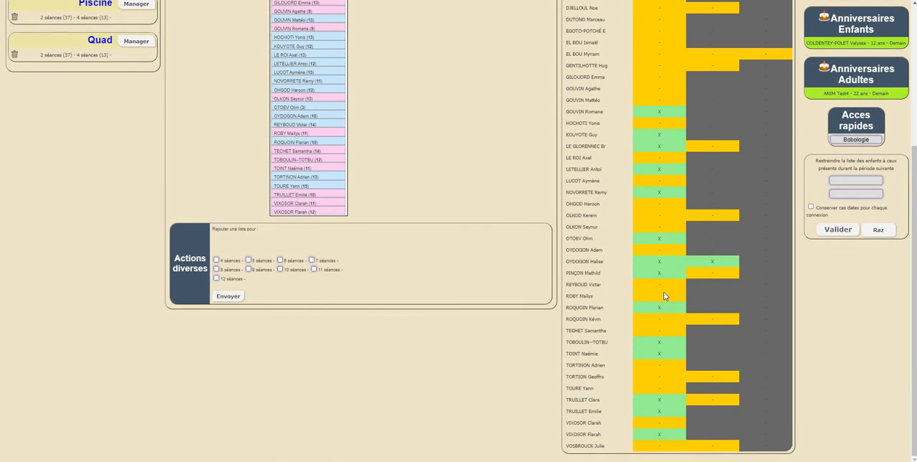
{"action": "scroll", "coordinate": [664, 295], "scroll_direction": "up", "scroll_amount": 3}
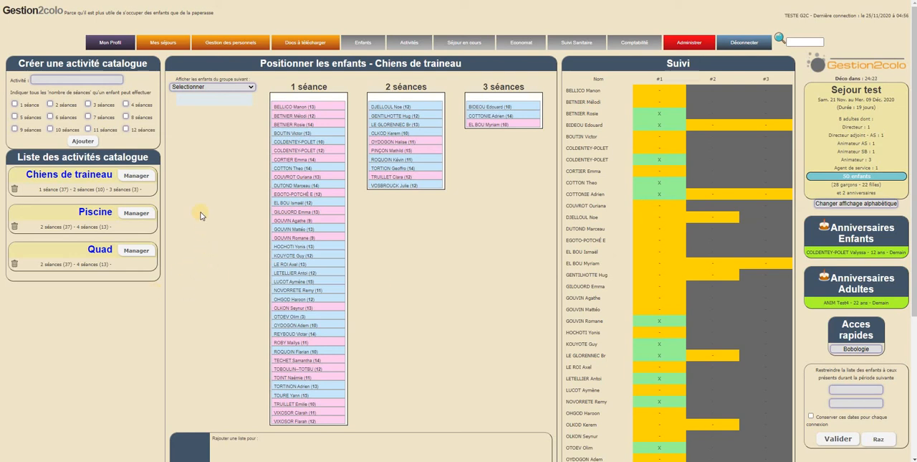
{"action": "scroll", "coordinate": [435, 307], "scroll_direction": "down", "scroll_amount": 3}
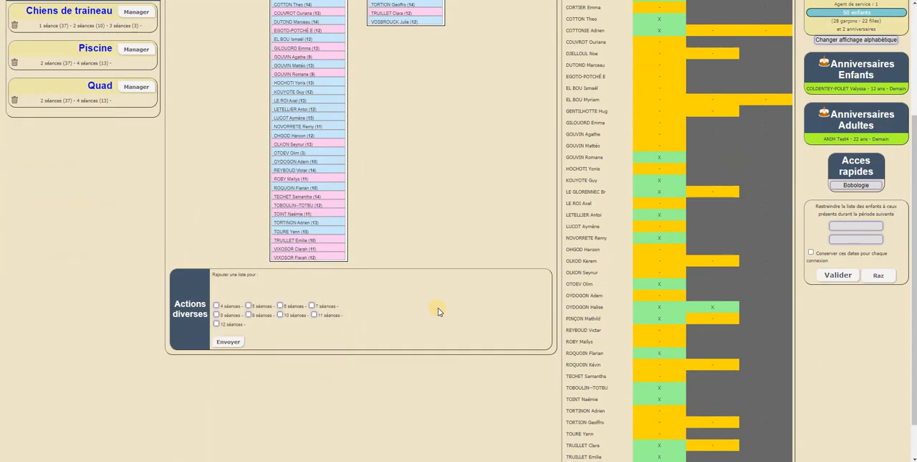
{"action": "scroll", "coordinate": [437, 306], "scroll_direction": "up", "scroll_amount": 4}
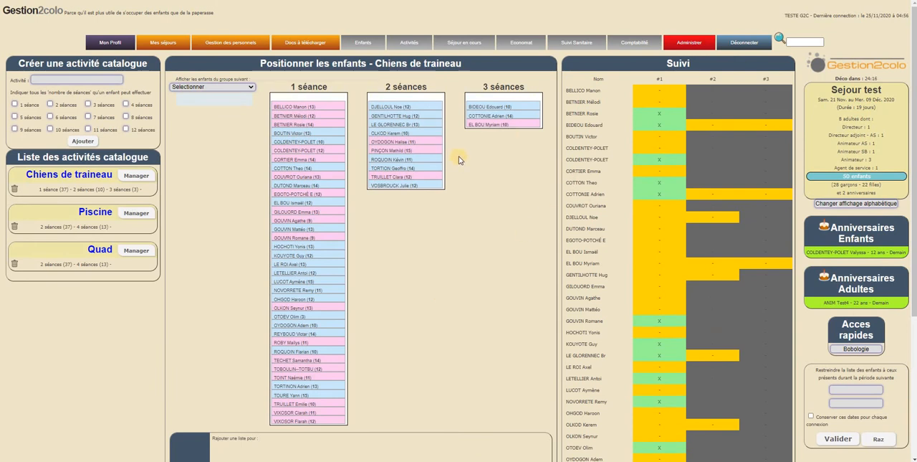
Open the Activités récurrentes page and define a Musher activity linked to Chiens de traineau with a maximum of 12 children.
{"action": "left_click", "coordinate": [412, 45]}
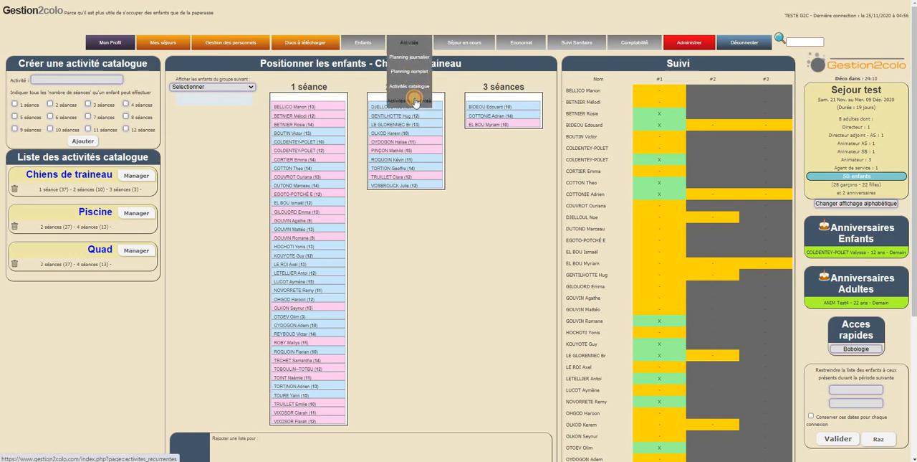
{"action": "left_click", "coordinate": [414, 102]}
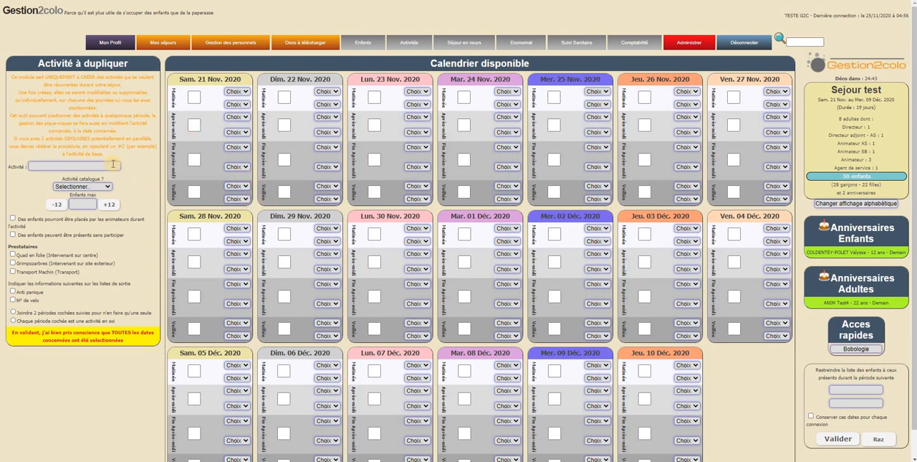
{"action": "left_click", "coordinate": [112, 164]}
{"action": "type", "text": "Musher"}
{"action": "left_click", "coordinate": [97, 186]}
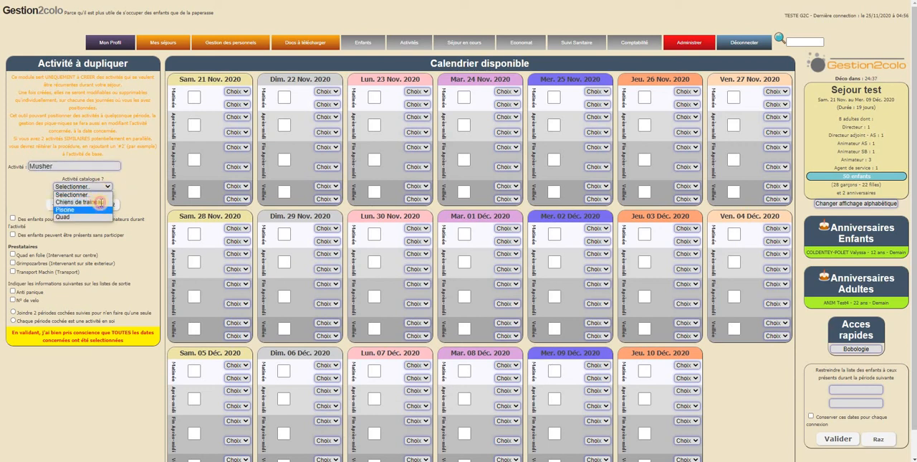
{"action": "left_click", "coordinate": [95, 203]}
{"action": "left_click", "coordinate": [109, 204]}
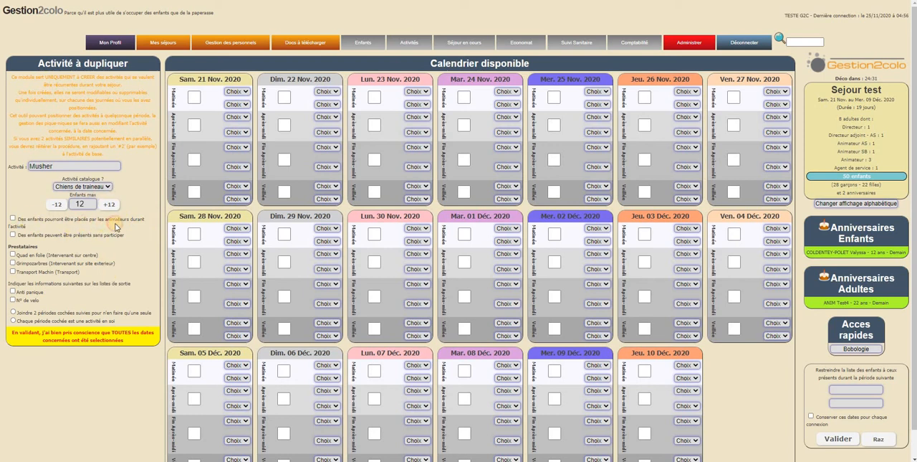
Examine the recurring activity's options for child placement, presence without participating, providers, and joining two periods or keeping each separate.
{"action": "triple_click", "coordinate": [122, 222]}
{"action": "left_click", "coordinate": [48, 222]}
{"action": "left_click_drag", "start_coordinate": [30, 235], "coordinate": [117, 236]}
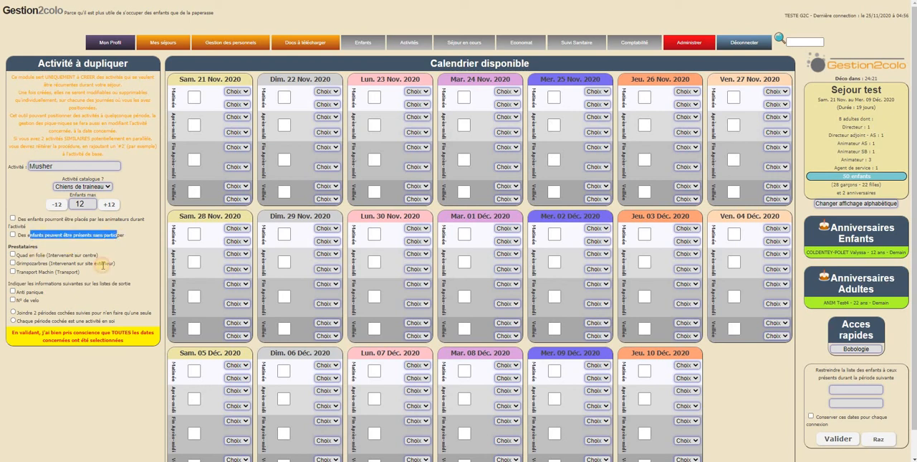
{"action": "left_click", "coordinate": [103, 265]}
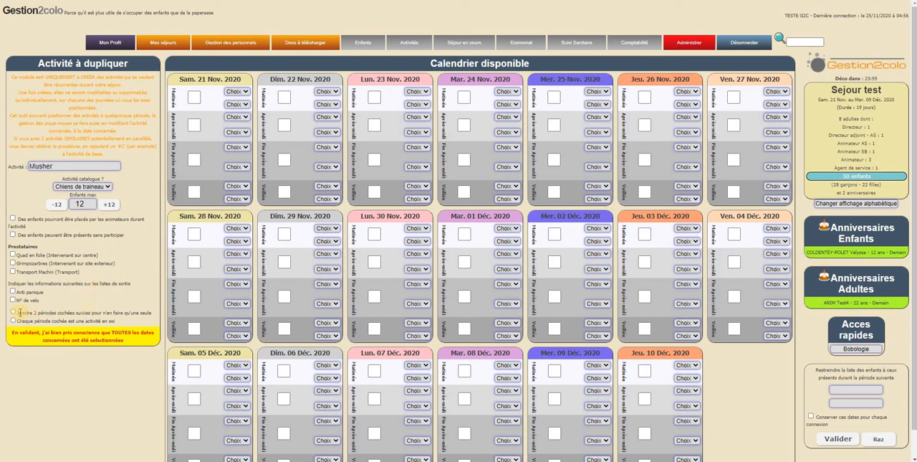
{"action": "left_click_drag", "start_coordinate": [17, 313], "coordinate": [123, 324]}
{"action": "left_click", "coordinate": [41, 318]}
{"action": "left_click_drag", "start_coordinate": [17, 312], "coordinate": [123, 312]}
{"action": "left_click", "coordinate": [122, 312]}
{"action": "left_click", "coordinate": [284, 97]}
{"action": "left_click", "coordinate": [284, 125]}
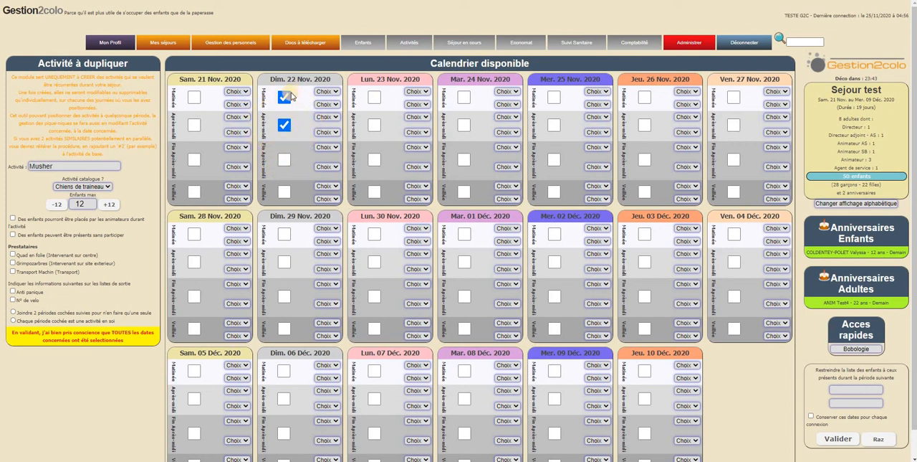
{"action": "left_click", "coordinate": [285, 96]}
{"action": "left_click", "coordinate": [284, 96]}
{"action": "left_click", "coordinate": [286, 125]}
{"action": "left_click", "coordinate": [285, 124]}
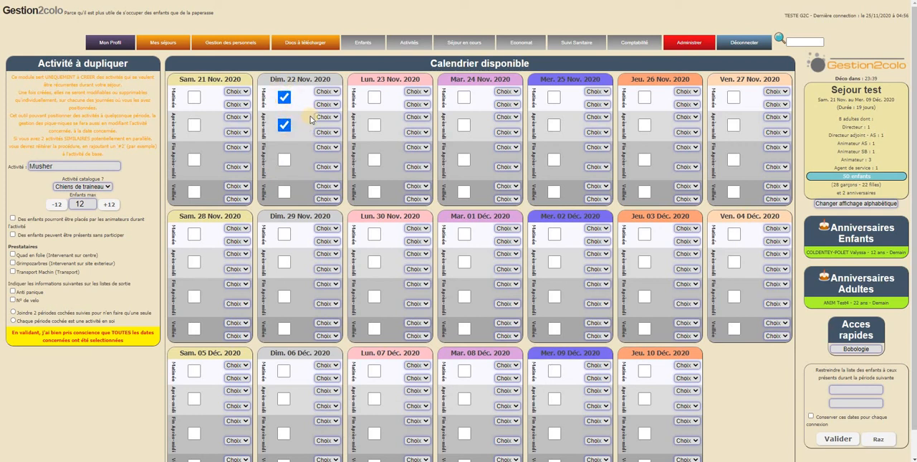
{"action": "left_click", "coordinate": [285, 96]}
{"action": "left_click", "coordinate": [285, 98]}
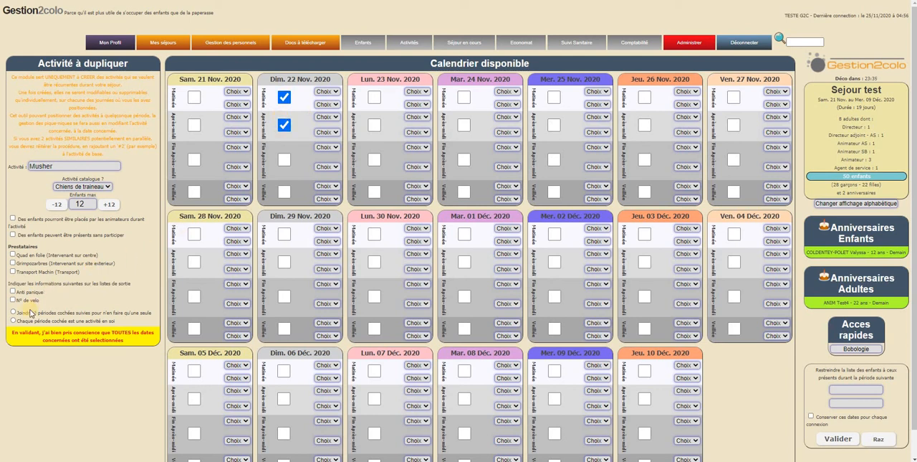
{"action": "left_click_drag", "start_coordinate": [18, 320], "coordinate": [129, 324]}
{"action": "left_click", "coordinate": [128, 324]}
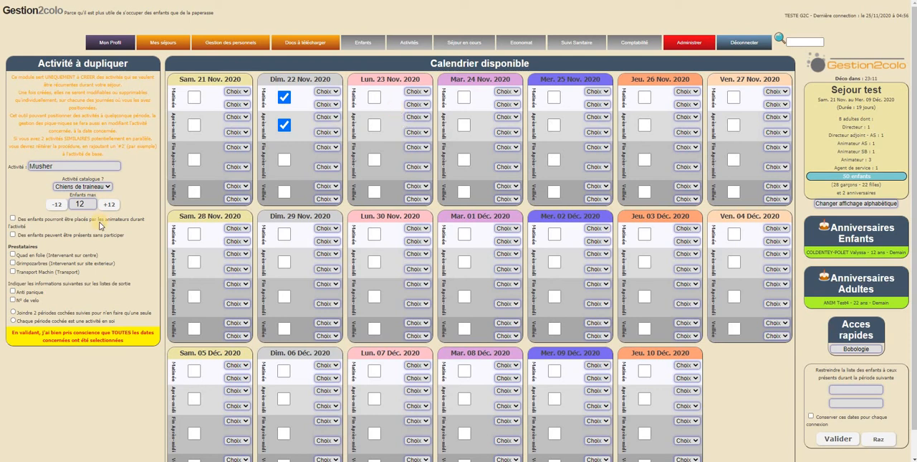
{"action": "left_click", "coordinate": [284, 98]}
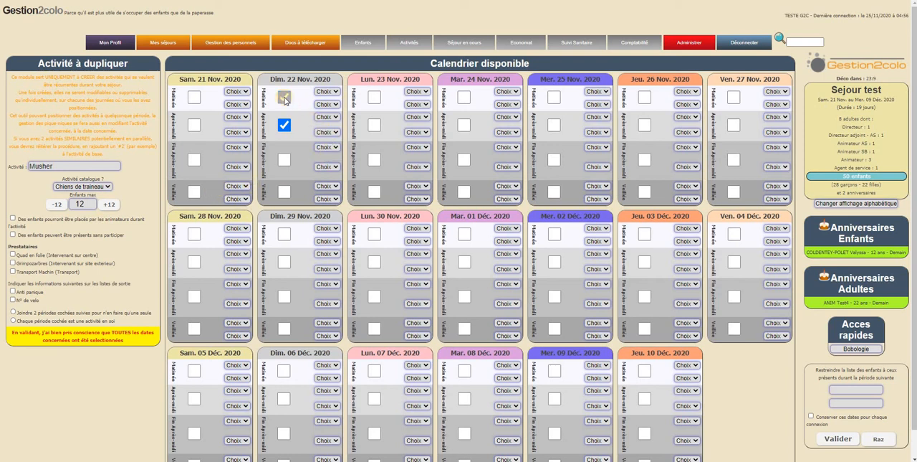
{"action": "left_click", "coordinate": [286, 100]}
{"action": "left_click", "coordinate": [285, 99]}
{"action": "left_click", "coordinate": [286, 126]}
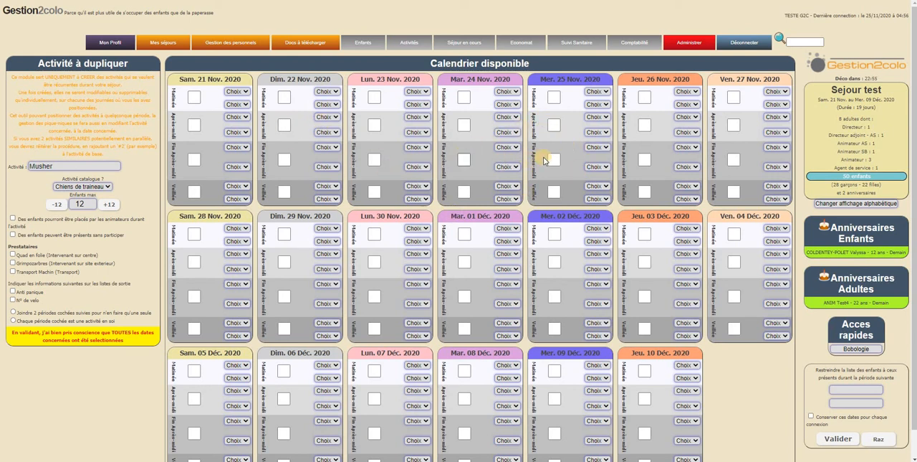
Select Musher's afternoons on 25, 26 and 30 November and 2 and 4 December, plus mornings on 27 November and 1 and 3 December.
{"action": "left_click", "coordinate": [555, 159]}
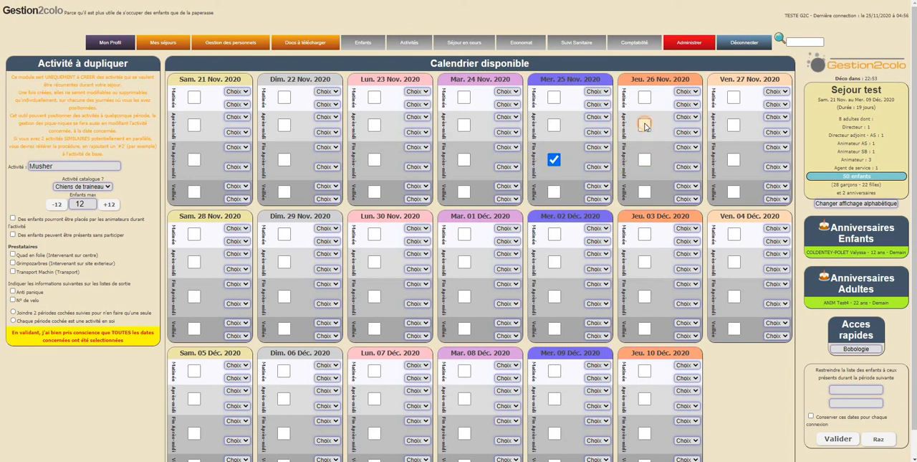
{"action": "left_click", "coordinate": [644, 125]}
{"action": "left_click", "coordinate": [554, 159]}
{"action": "left_click", "coordinate": [554, 125]}
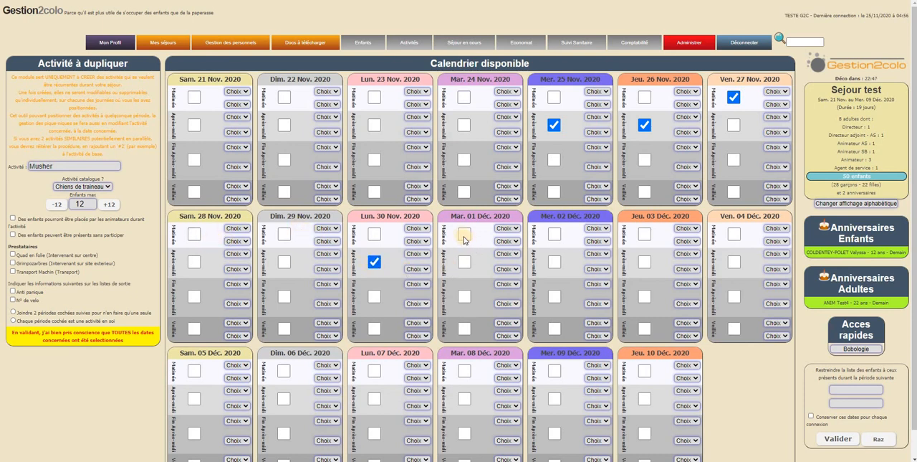
{"action": "left_click", "coordinate": [465, 235]}
{"action": "left_click", "coordinate": [643, 234]}
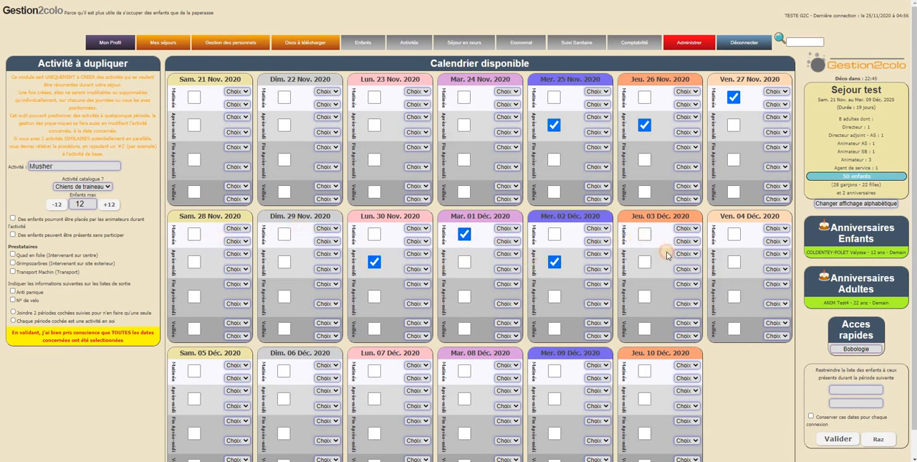
{"action": "left_click", "coordinate": [721, 268]}
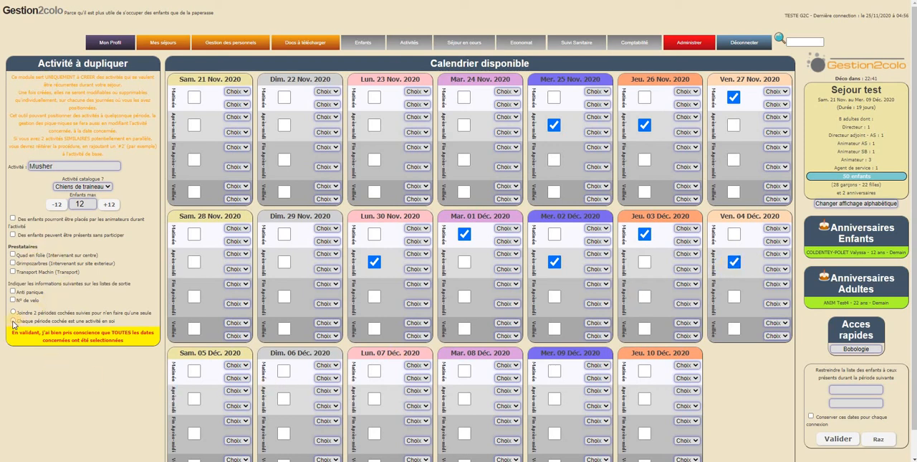
Make each selected period a separate activity and remove the 26 November afternoon from the selection.
{"action": "left_click", "coordinate": [14, 322]}
{"action": "left_click", "coordinate": [554, 127]}
{"action": "left_click", "coordinate": [644, 126]}
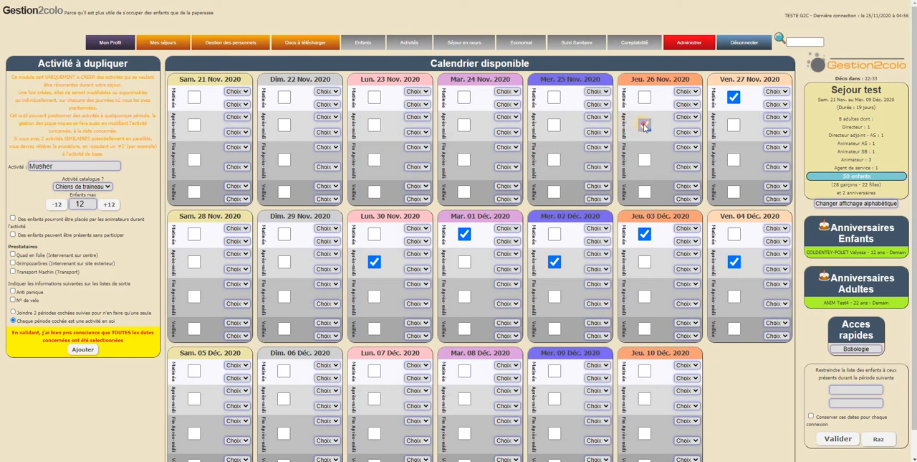
{"action": "left_click", "coordinate": [555, 125]}
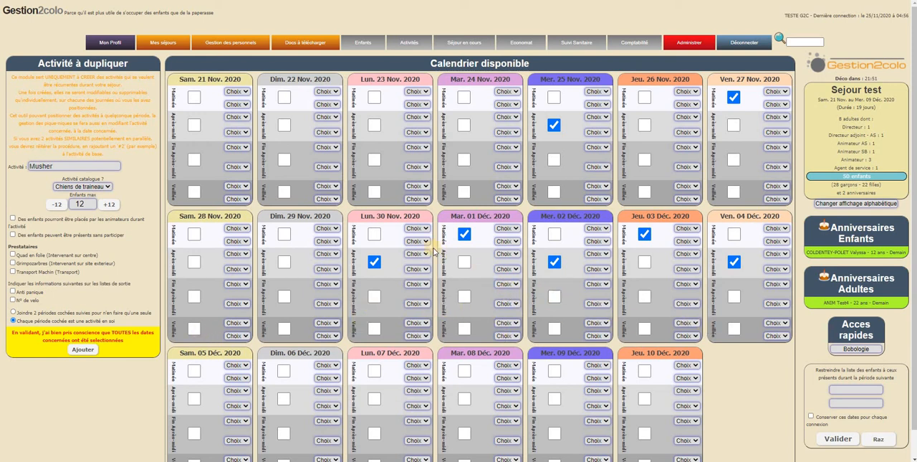
Set the 1 December morning session from 09:00 to 11:30 and add the recurring Musher activities.
{"action": "left_click", "coordinate": [515, 229]}
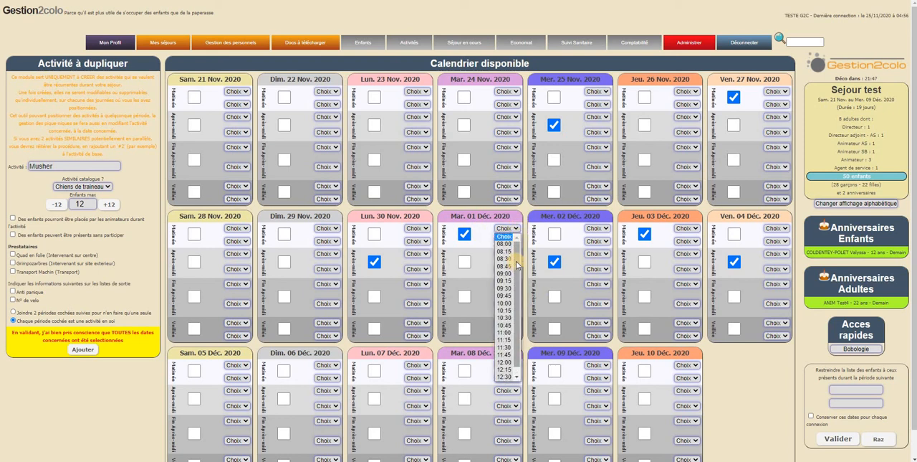
{"action": "left_click_drag", "start_coordinate": [516, 262], "coordinate": [520, 308]}
{"action": "left_click", "coordinate": [516, 284]}
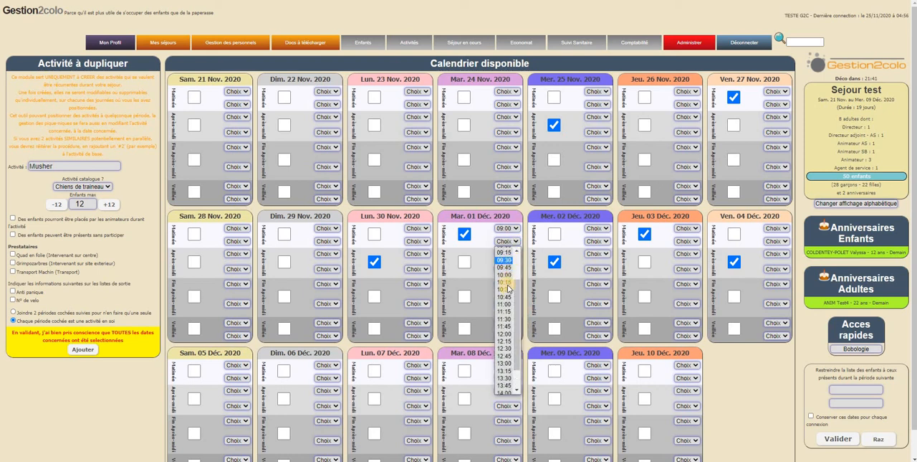
{"action": "left_click", "coordinate": [507, 320]}
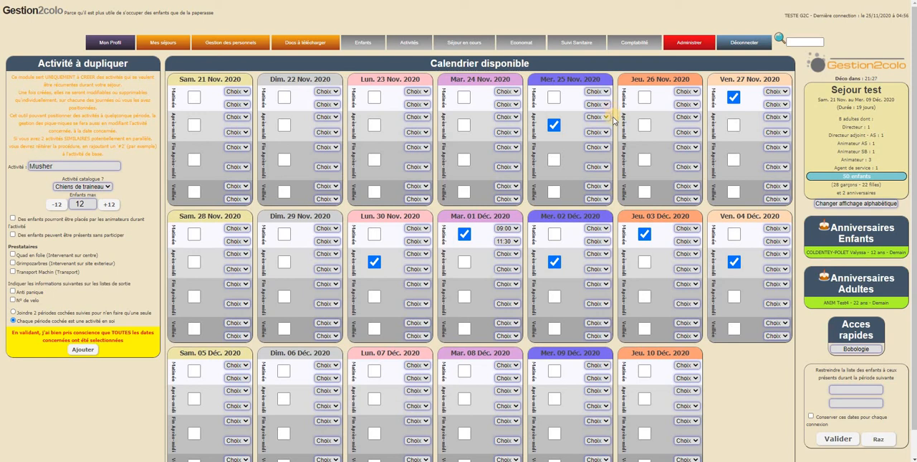
{"action": "scroll", "coordinate": [149, 337], "scroll_direction": "down", "scroll_amount": 1}
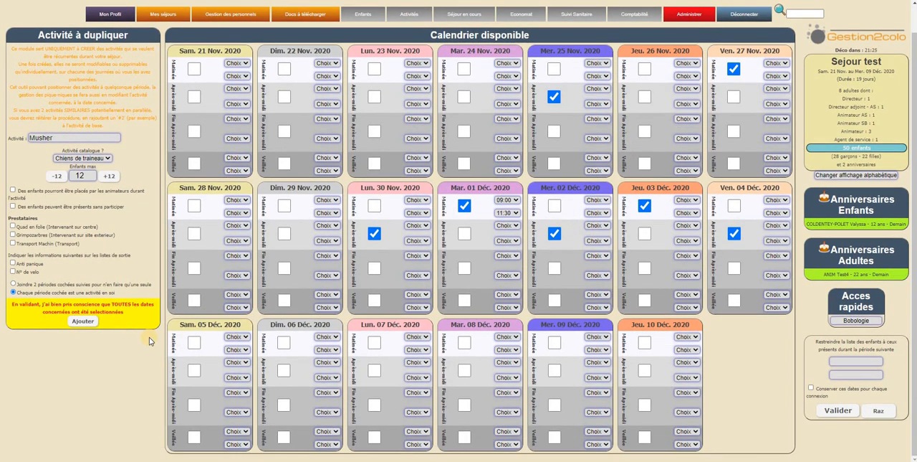
{"action": "left_click", "coordinate": [87, 320]}
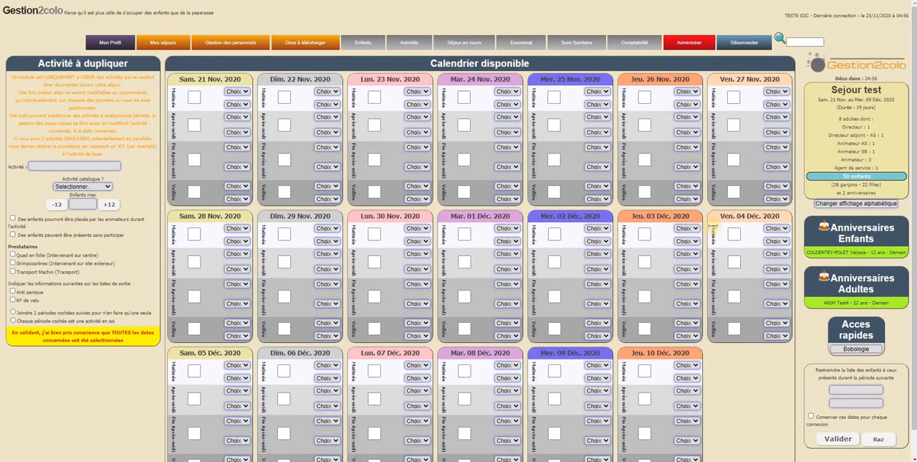
Open the complete activity planning and review the Musher sessions for 28 November to 4 December.
{"action": "mouse_move", "coordinate": [407, 45]}
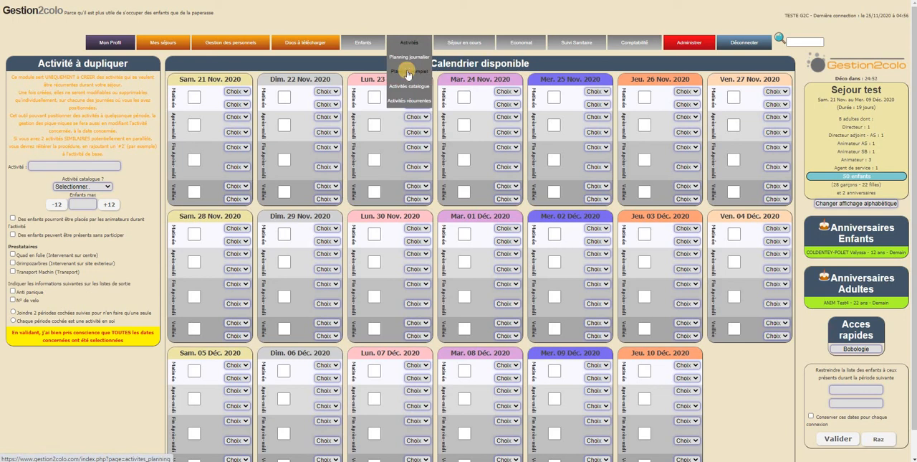
{"action": "left_click", "coordinate": [408, 74]}
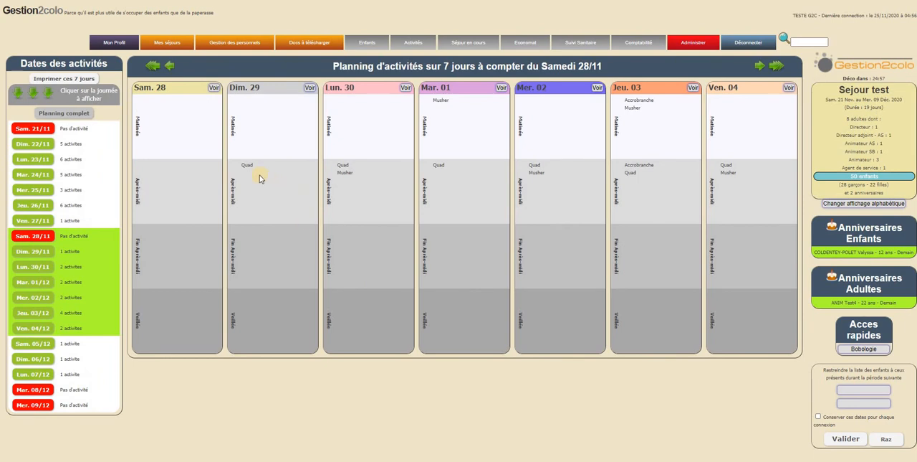
{"action": "double_click", "coordinate": [345, 172]}
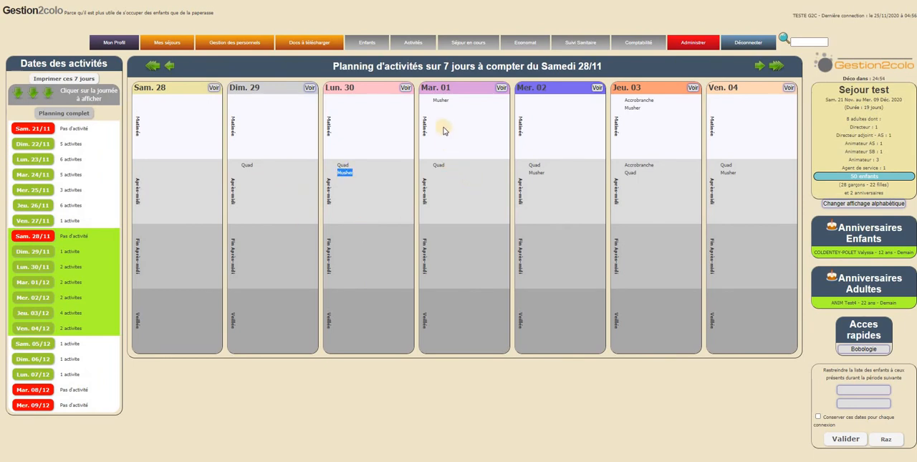
{"action": "double_click", "coordinate": [440, 100]}
{"action": "double_click", "coordinate": [535, 173]}
{"action": "double_click", "coordinate": [632, 108]}
{"action": "double_click", "coordinate": [728, 173]}
Open the 1 December planning and view the settings of its morning Musher activity.
{"action": "left_click", "coordinate": [500, 89]}
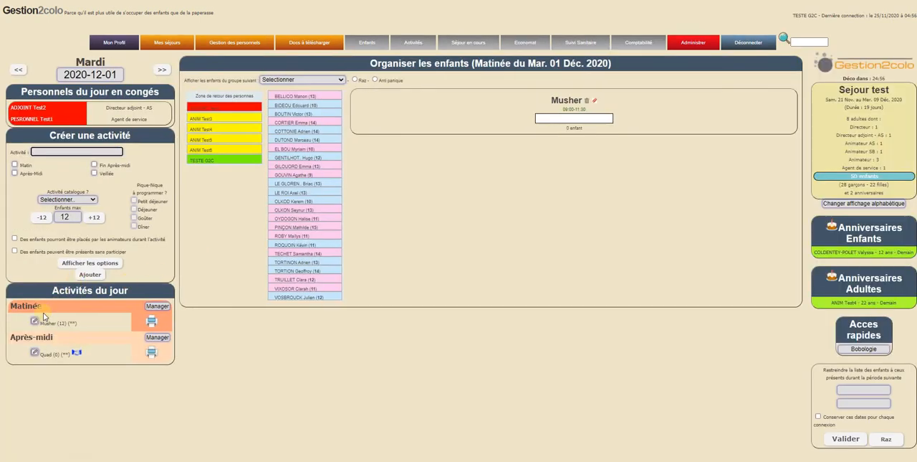
{"action": "left_click", "coordinate": [34, 321]}
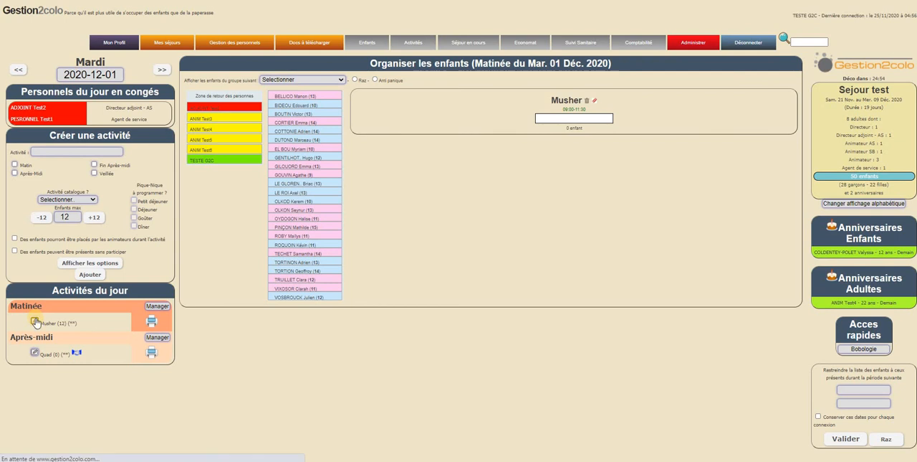
{"action": "left_click_drag", "start_coordinate": [562, 109], "coordinate": [649, 105]}
{"action": "left_click", "coordinate": [441, 126]}
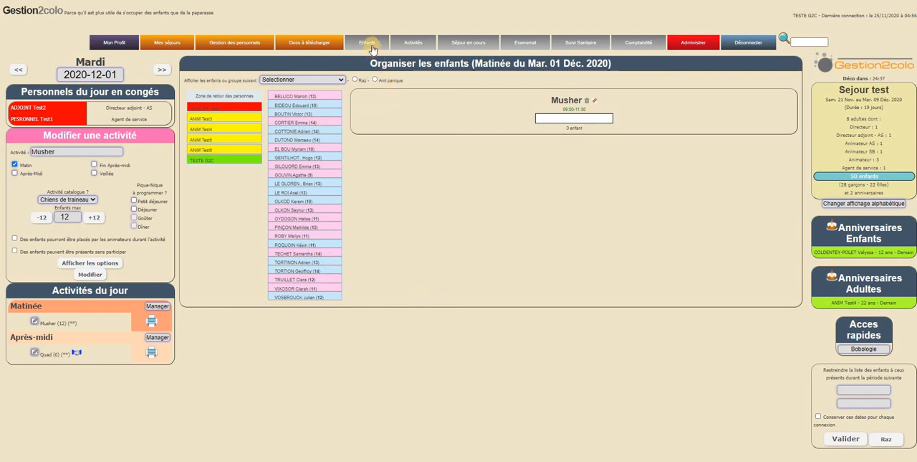
Open a child's individual record and examine the day's activity planning in it.
{"action": "mouse_move", "coordinate": [368, 41]}
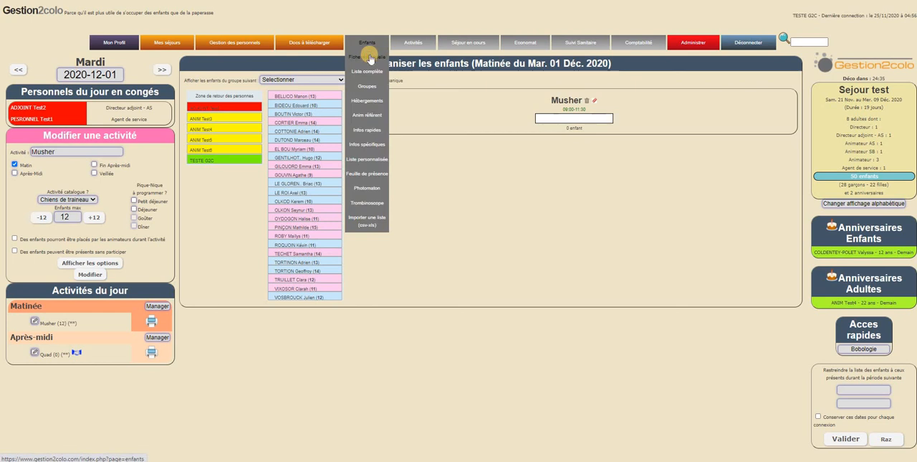
{"action": "left_click", "coordinate": [370, 58]}
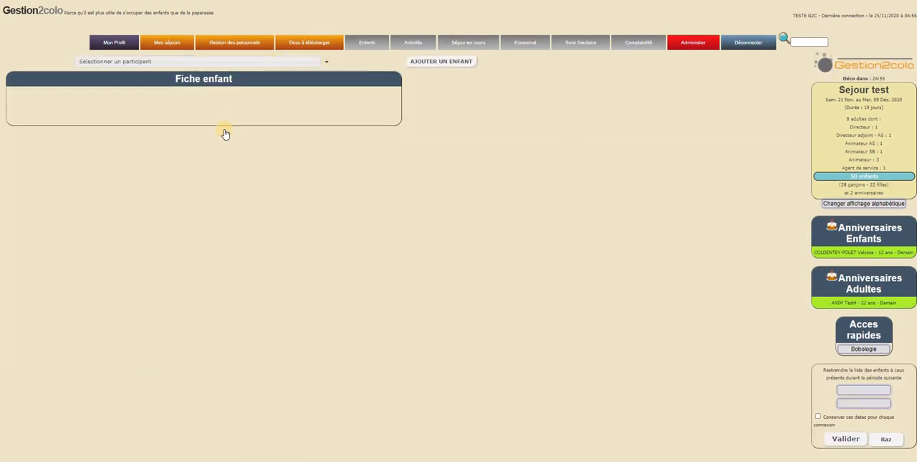
{"action": "left_click", "coordinate": [225, 61]}
{"action": "left_click", "coordinate": [226, 134]}
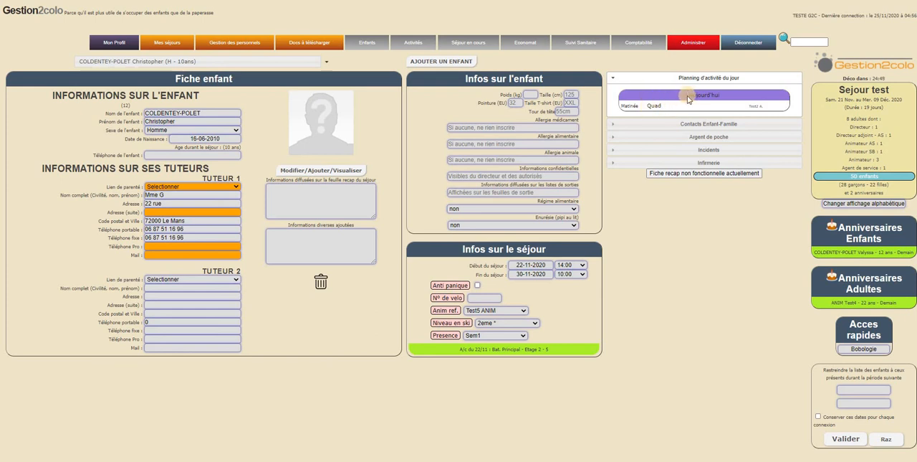
{"action": "left_click_drag", "start_coordinate": [647, 105], "coordinate": [752, 106]}
{"action": "left_click", "coordinate": [749, 99]}
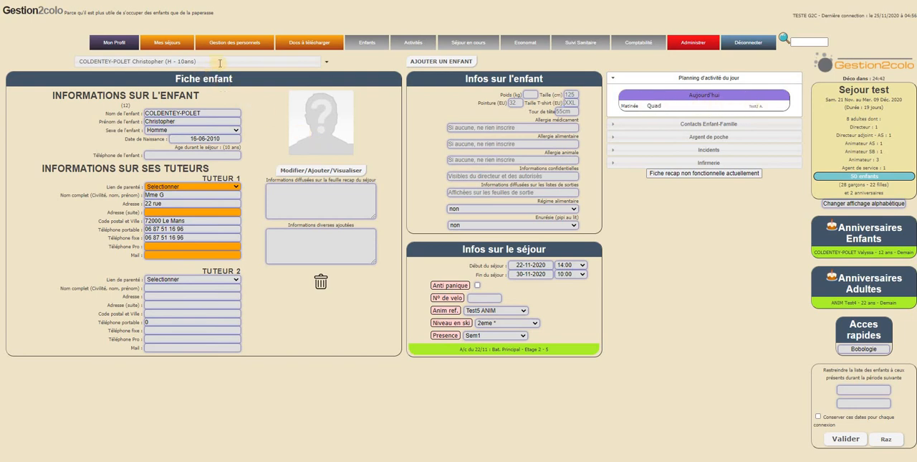
{"action": "left_click", "coordinate": [706, 79]}
{"action": "left_click", "coordinate": [705, 79]}
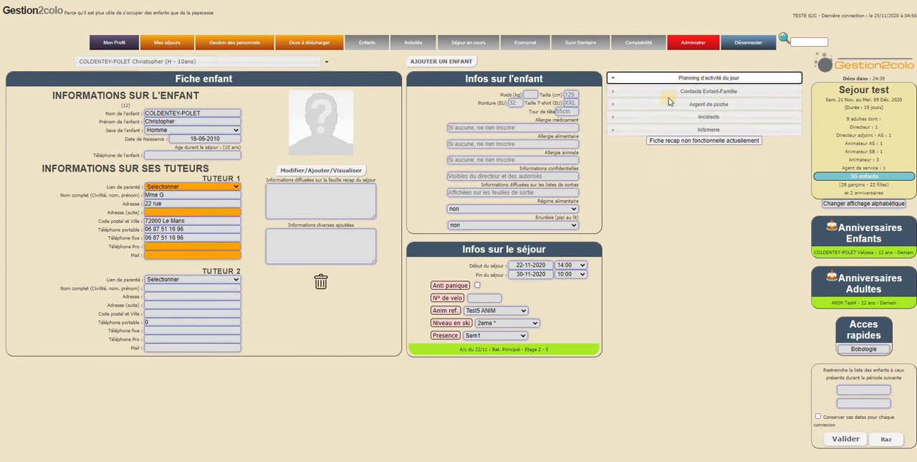
Open the Les prestataires page and check the available provider types.
{"action": "mouse_move", "coordinate": [415, 43]}
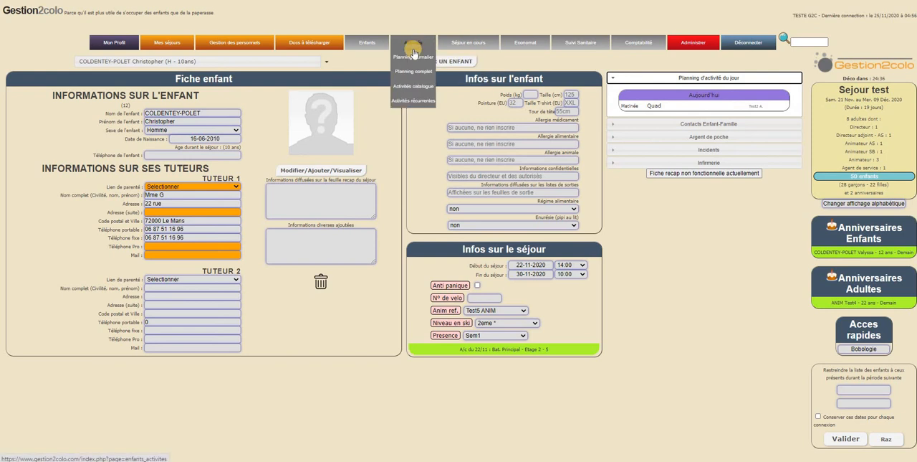
{"action": "left_click", "coordinate": [414, 102]}
{"action": "mouse_move", "coordinate": [470, 43]}
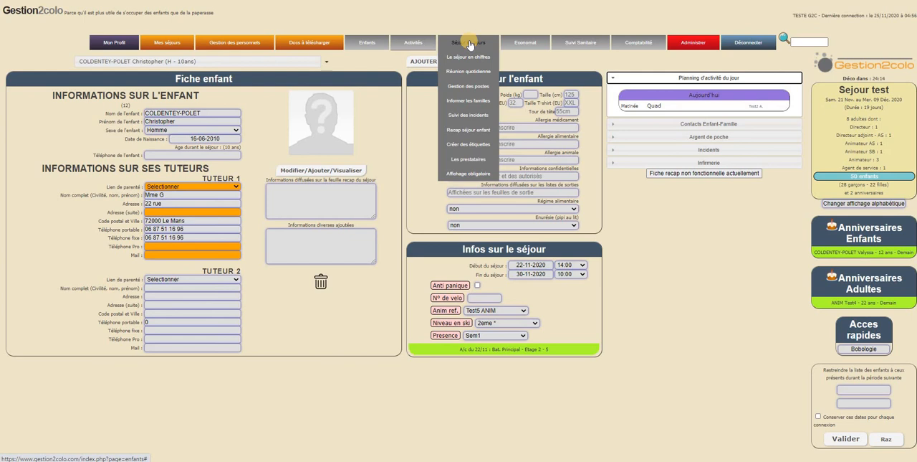
{"action": "left_click", "coordinate": [469, 165]}
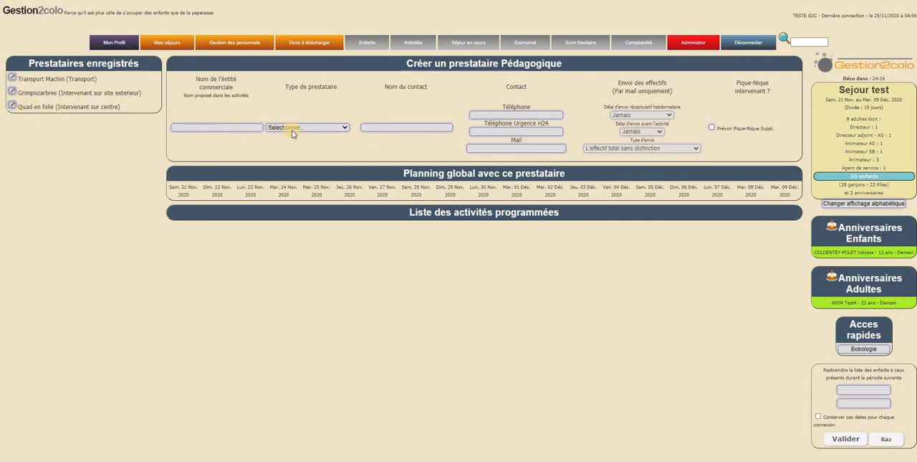
{"action": "left_click", "coordinate": [311, 126]}
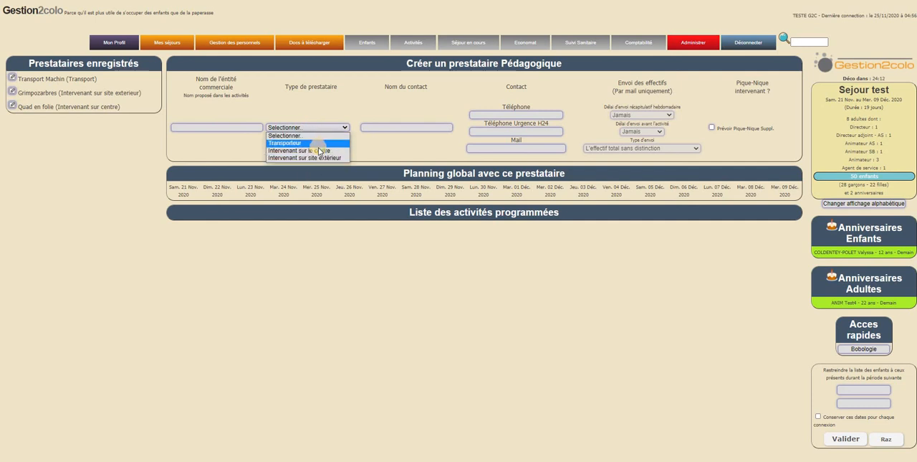
{"action": "left_click", "coordinate": [364, 105]}
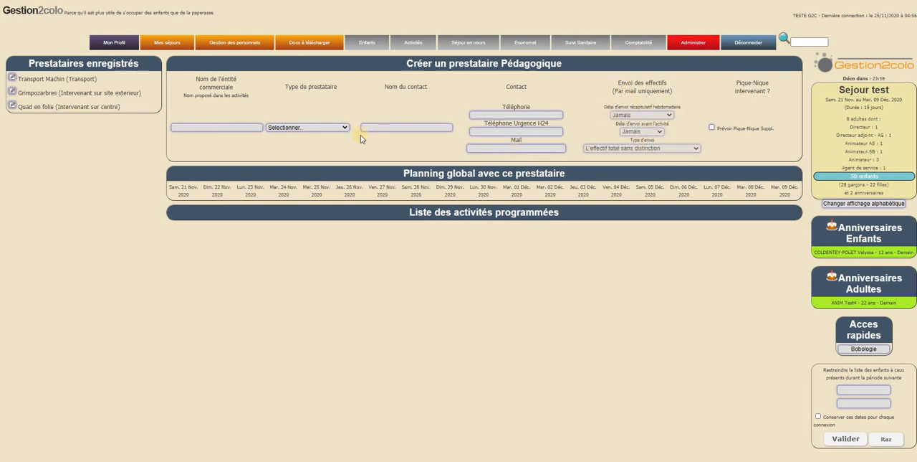
Open the Transport Machin provider and examine its email delays for the weekly recap and for headcounts before an activity.
{"action": "left_click", "coordinate": [13, 79]}
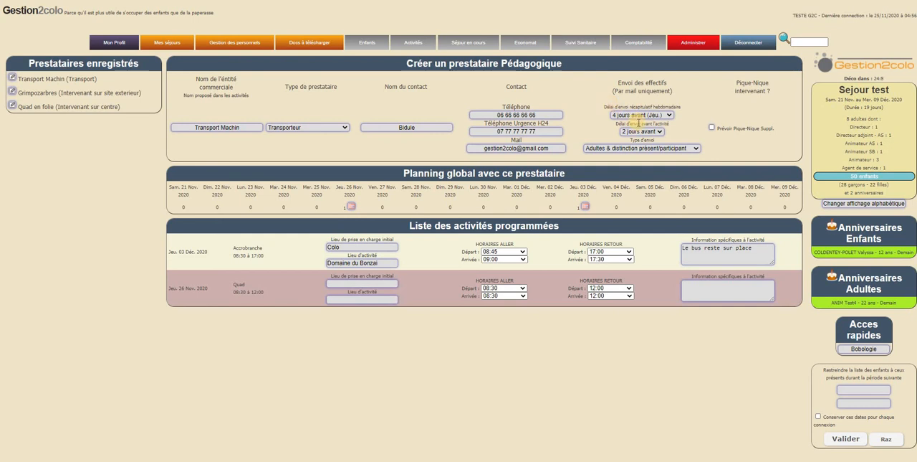
{"action": "mouse_move", "coordinate": [638, 122]}
{"action": "mouse_move", "coordinate": [638, 107]}
{"action": "left_click", "coordinate": [659, 117]}
{"action": "left_click", "coordinate": [658, 115]}
{"action": "left_click_drag", "start_coordinate": [609, 107], "coordinate": [695, 108]}
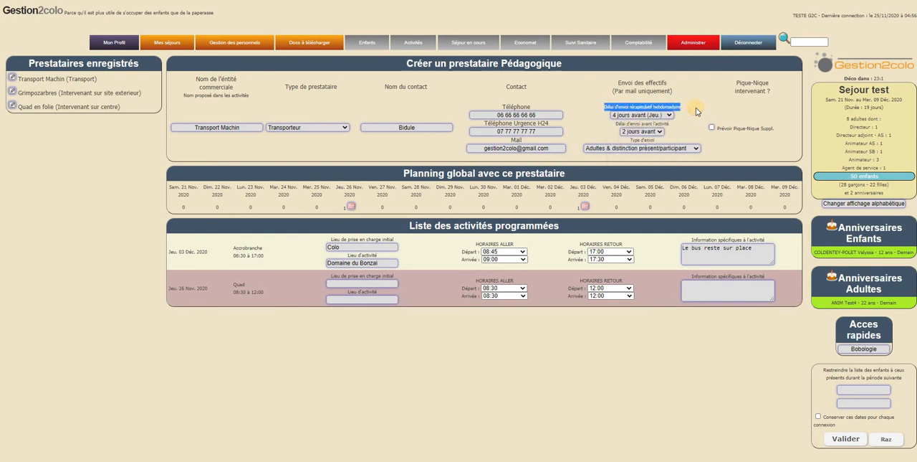
{"action": "left_click", "coordinate": [686, 109]}
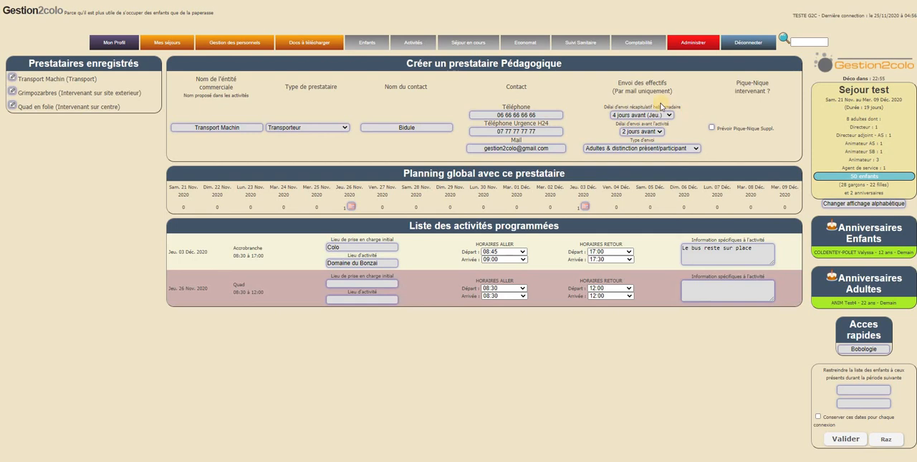
{"action": "mouse_move", "coordinate": [656, 106]}
{"action": "left_click", "coordinate": [654, 116]}
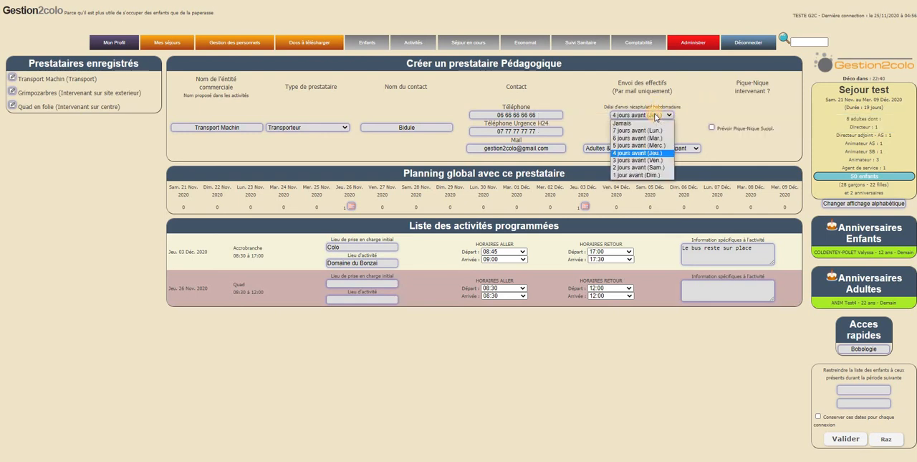
{"action": "left_click", "coordinate": [647, 153]}
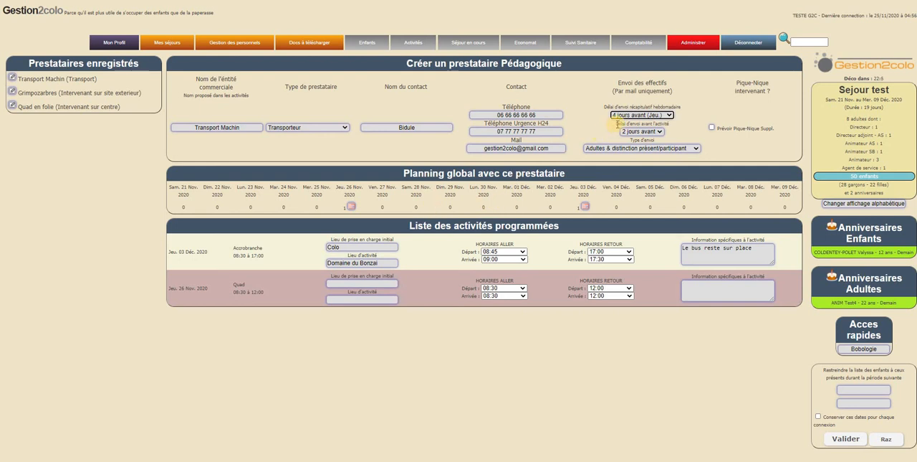
{"action": "left_click_drag", "start_coordinate": [618, 124], "coordinate": [684, 125]}
{"action": "left_click", "coordinate": [669, 122]}
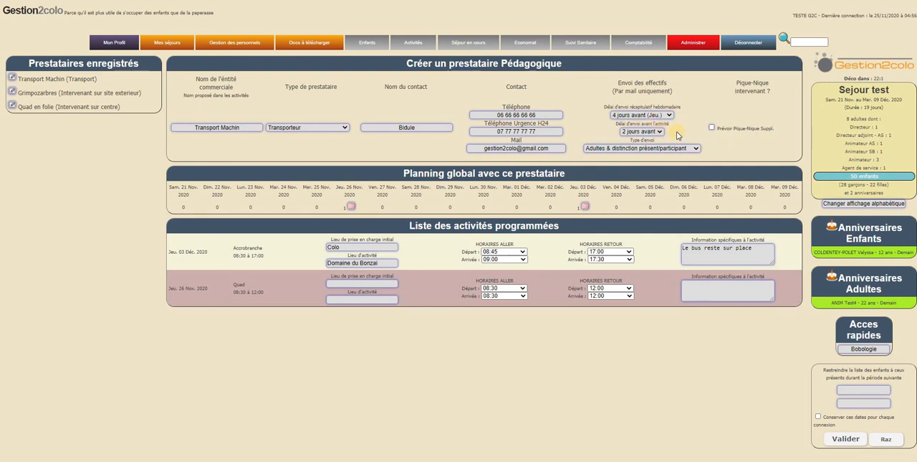
Examine the delay choices for emailing headcounts before an activity and compare them with the dates in Transport Machin's global planning.
{"action": "left_click", "coordinate": [662, 132]}
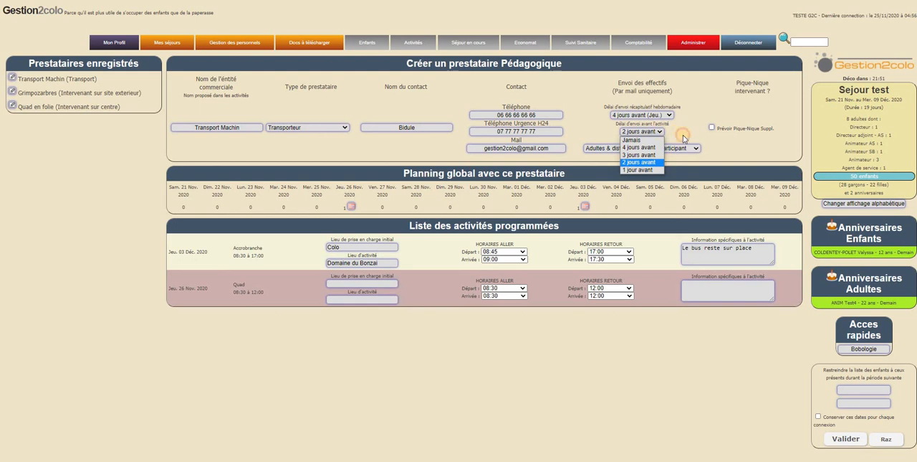
{"action": "left_click", "coordinate": [686, 131]}
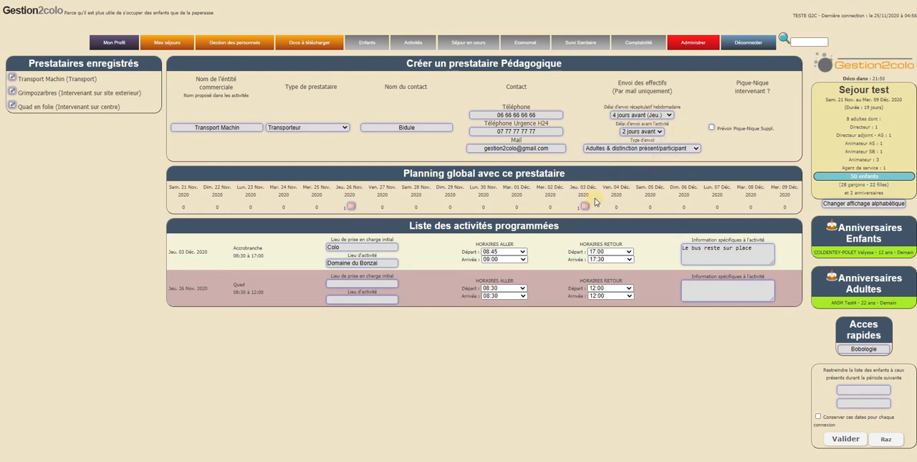
{"action": "left_click_drag", "start_coordinate": [342, 186], "coordinate": [363, 205]}
{"action": "left_click", "coordinate": [361, 203]}
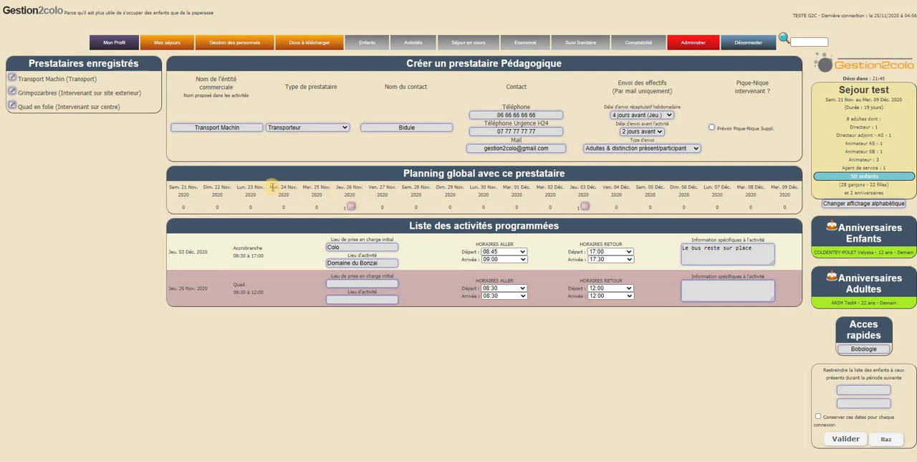
{"action": "triple_click", "coordinate": [293, 197]}
{"action": "left_click", "coordinate": [317, 202]}
{"action": "mouse_move", "coordinate": [621, 124]}
{"action": "left_click", "coordinate": [643, 132]}
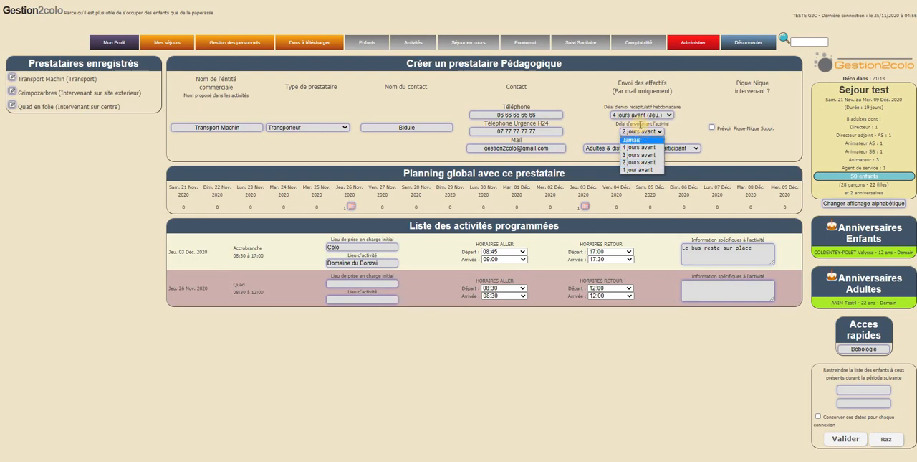
{"action": "left_click", "coordinate": [679, 133]}
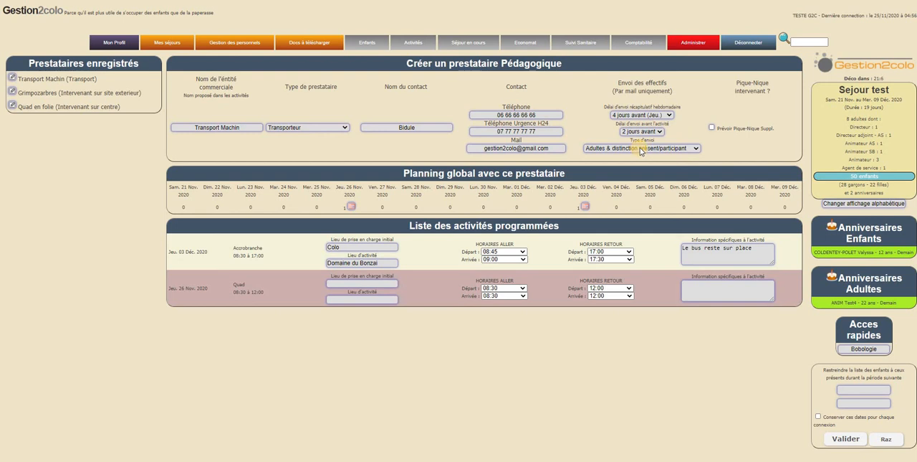
Check the available headcount mailing types and review the scheduled Accrobranche and Quad activities against the email delays.
{"action": "left_click", "coordinate": [684, 150]}
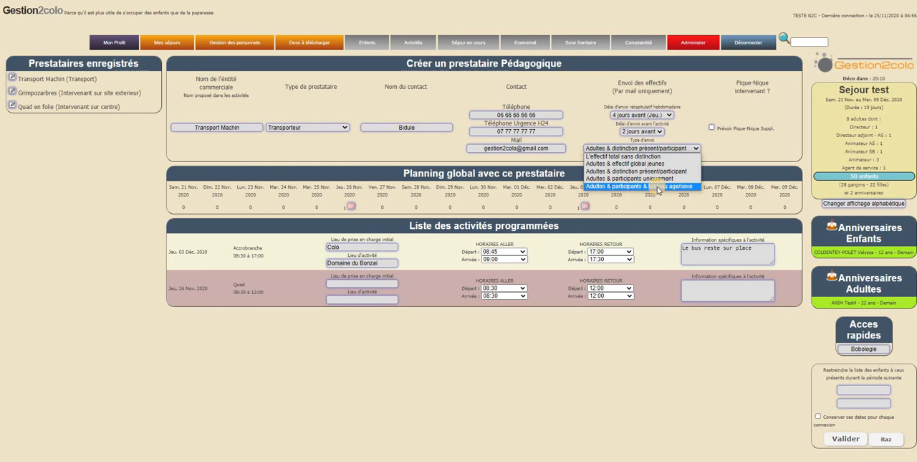
{"action": "left_click", "coordinate": [734, 149]}
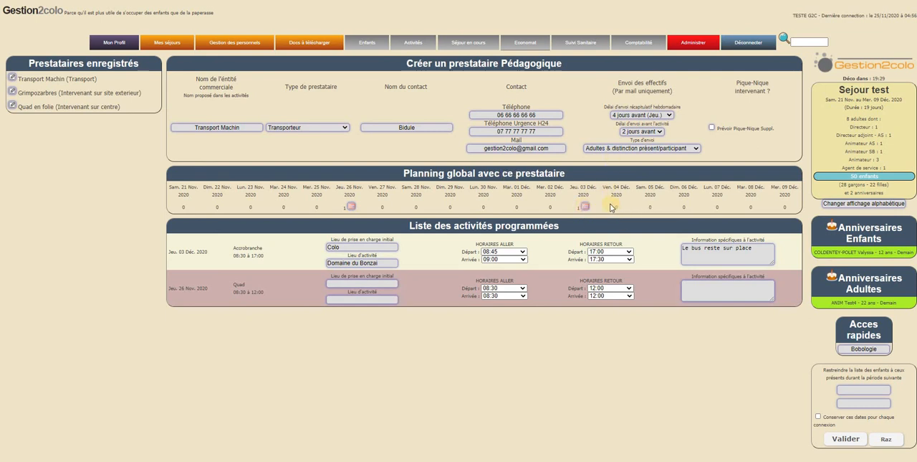
{"action": "left_click_drag", "start_coordinate": [177, 250], "coordinate": [262, 253]}
{"action": "left_click", "coordinate": [200, 285]}
{"action": "triple_click", "coordinate": [680, 127]}
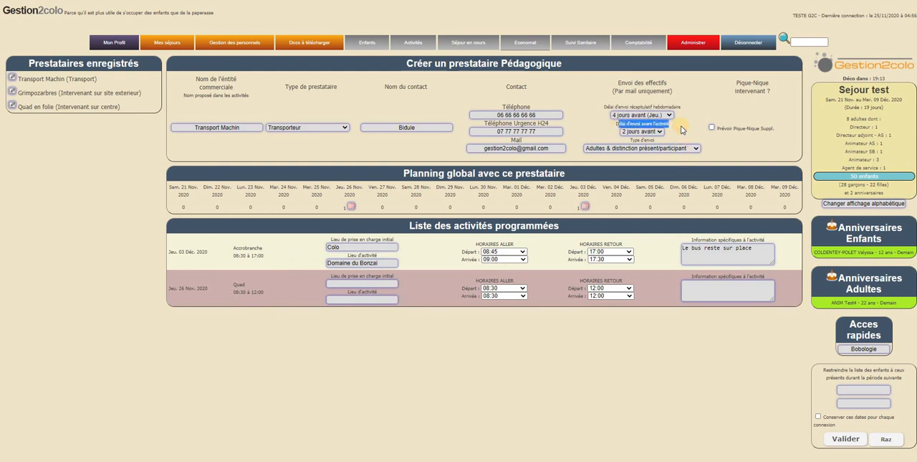
{"action": "left_click", "coordinate": [650, 127]}
{"action": "left_click_drag", "start_coordinate": [609, 107], "coordinate": [688, 109]}
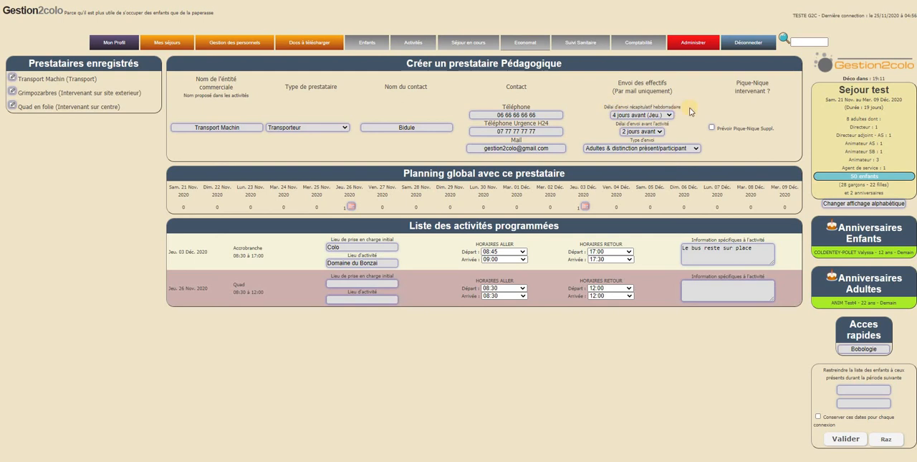
{"action": "left_click", "coordinate": [676, 140]}
Examine the Accrobranche transport details: initial pickup place, outbound and return times, and activity-specific information.
{"action": "left_click", "coordinate": [593, 230]}
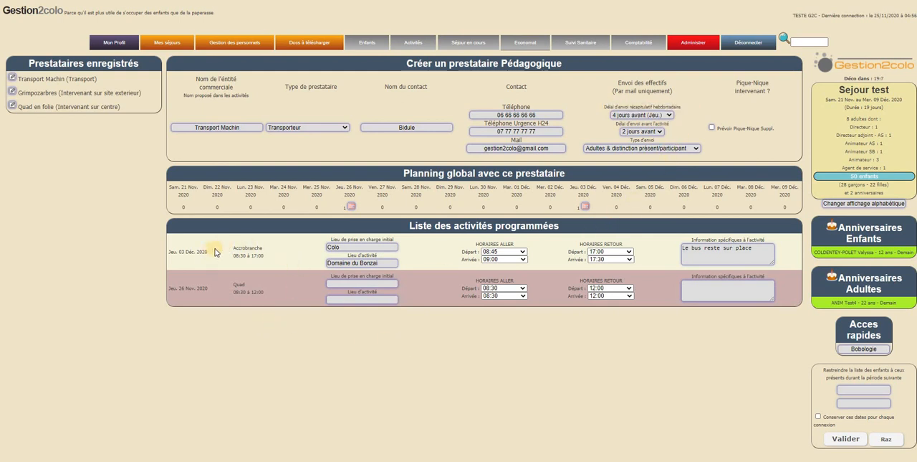
{"action": "double_click", "coordinate": [343, 239]}
{"action": "left_click", "coordinate": [398, 254]}
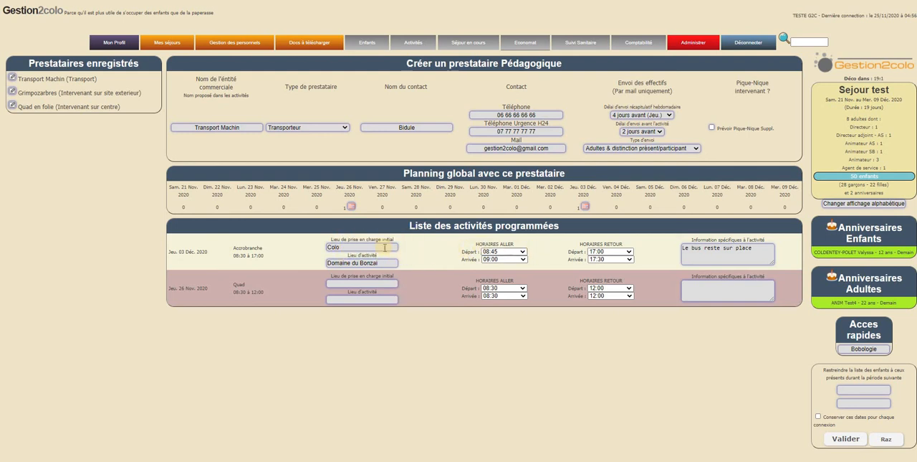
{"action": "left_click_drag", "start_coordinate": [334, 239], "coordinate": [378, 240]}
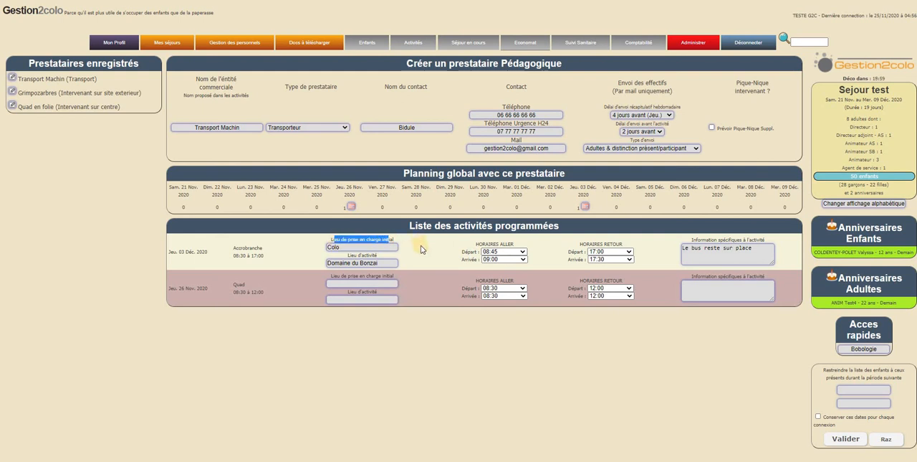
{"action": "left_click", "coordinate": [423, 274]}
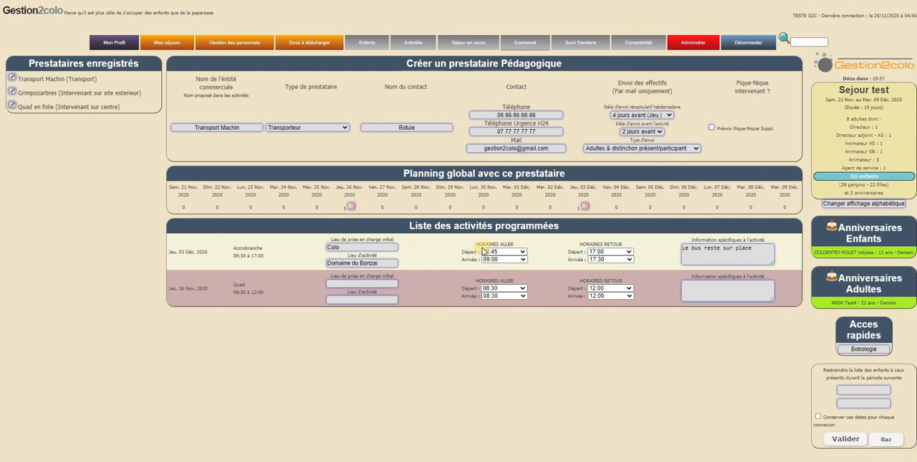
{"action": "left_click_drag", "start_coordinate": [479, 244], "coordinate": [642, 242]}
{"action": "left_click", "coordinate": [582, 251]}
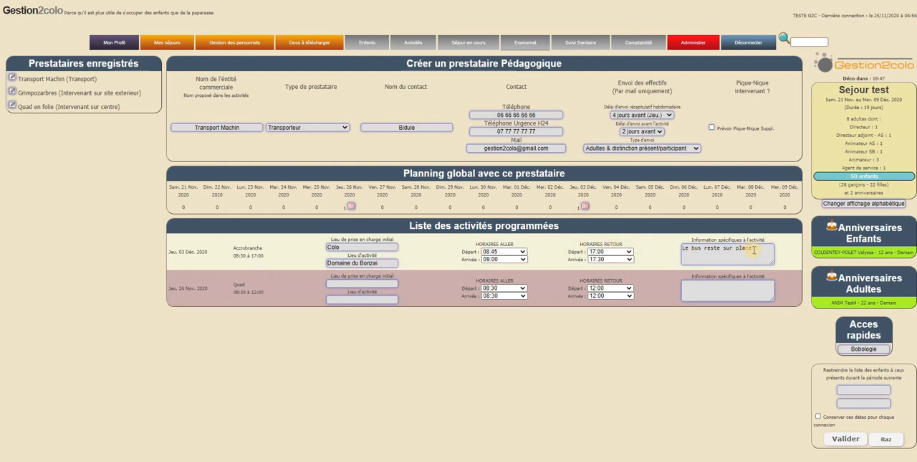
{"action": "left_click_drag", "start_coordinate": [754, 248], "coordinate": [657, 253]}
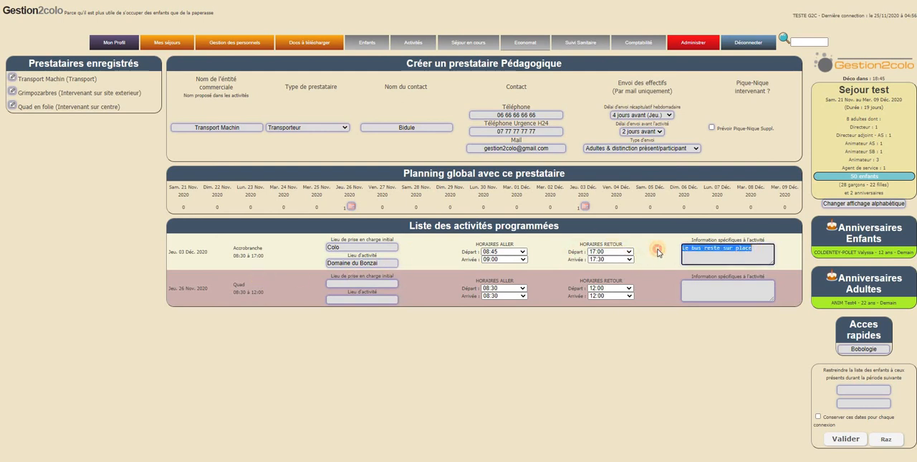
{"action": "left_click", "coordinate": [738, 249]}
{"action": "left_click", "coordinate": [754, 249]}
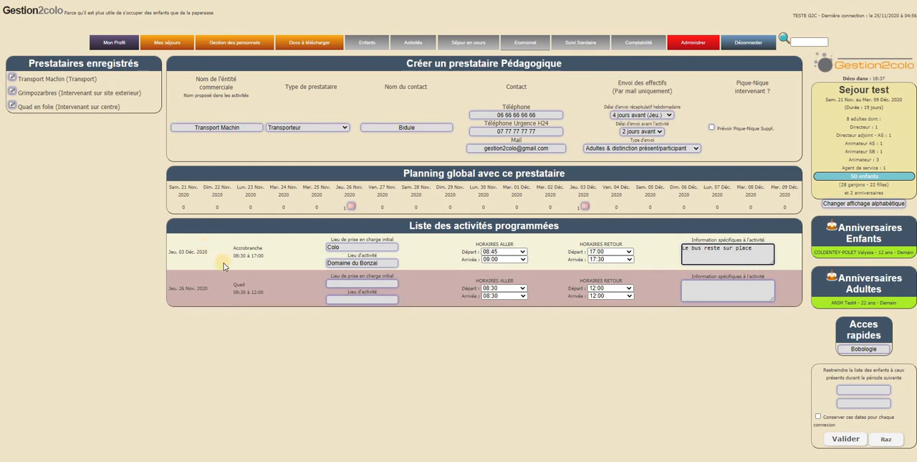
Open the 3 December planning from the provider's global planning and view the settings of its morning Accrobranche activity.
{"action": "left_click", "coordinate": [585, 207]}
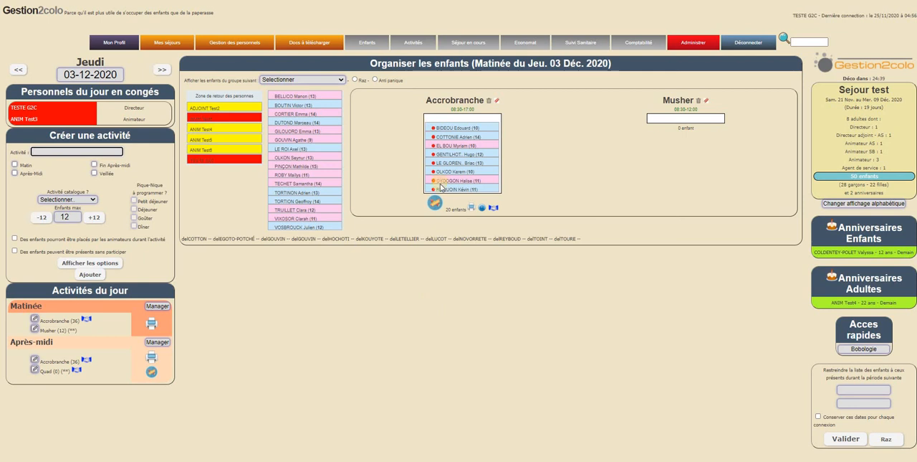
{"action": "left_click", "coordinate": [35, 320]}
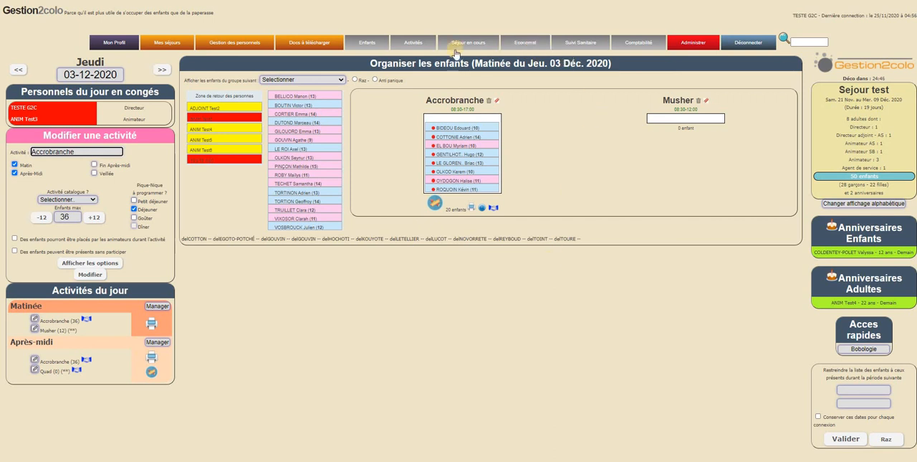
Return to the Les prestataires page and reopen Transport Machin to review the Accrobranche activity's specific information.
{"action": "mouse_move", "coordinate": [467, 43]}
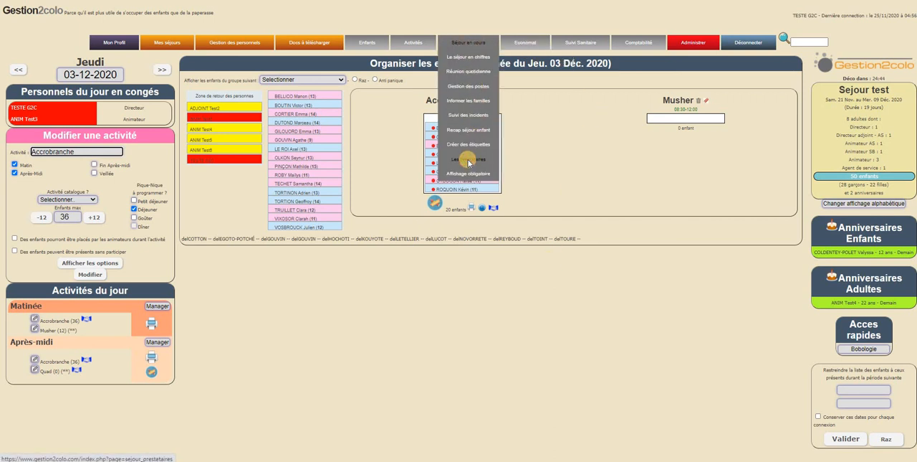
{"action": "left_click", "coordinate": [468, 163]}
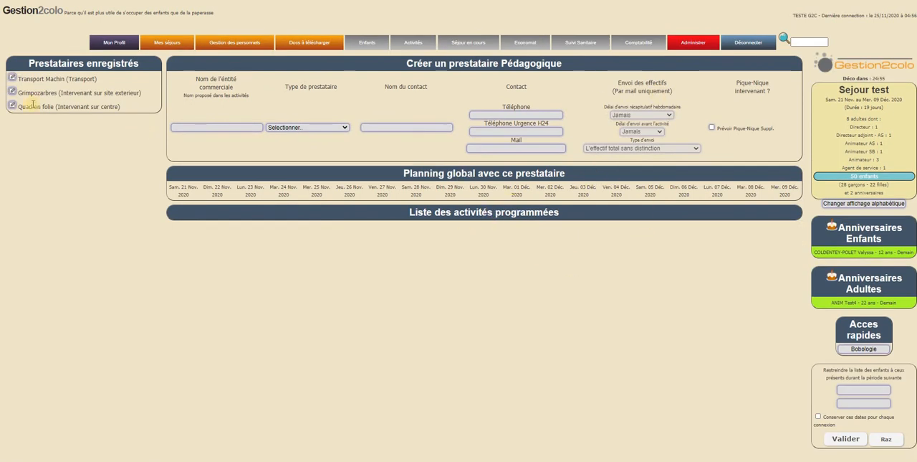
{"action": "left_click", "coordinate": [12, 77]}
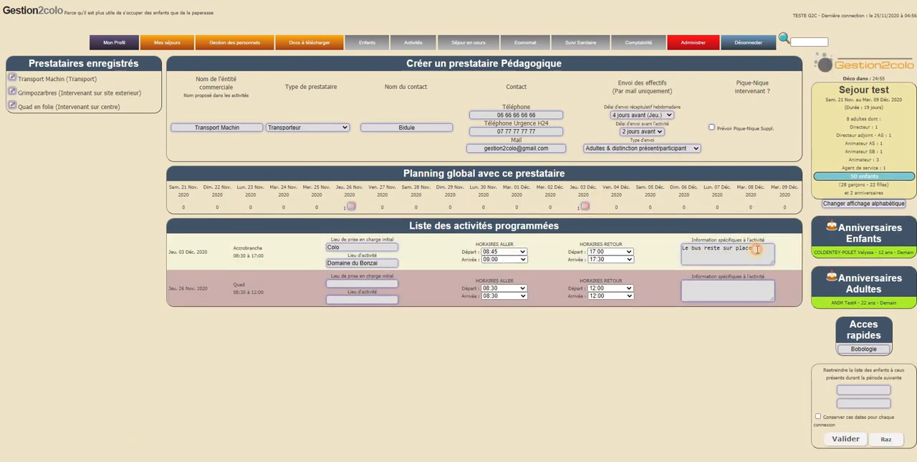
{"action": "left_click", "coordinate": [755, 251]}
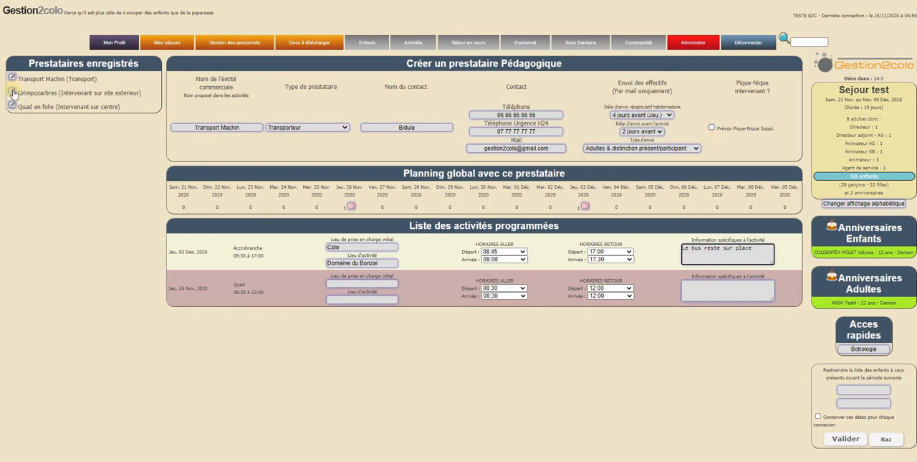
Try the provider's extra picnic option (Prévoir Pique-Nique Suppl.) and select Transport Machin again from the registered providers.
{"action": "left_click", "coordinate": [712, 128]}
{"action": "left_click", "coordinate": [757, 164]}
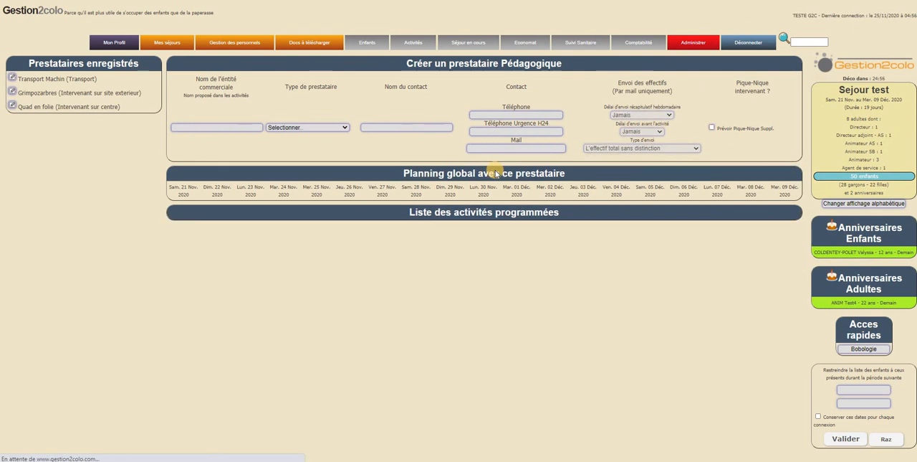
{"action": "left_click", "coordinate": [13, 77]}
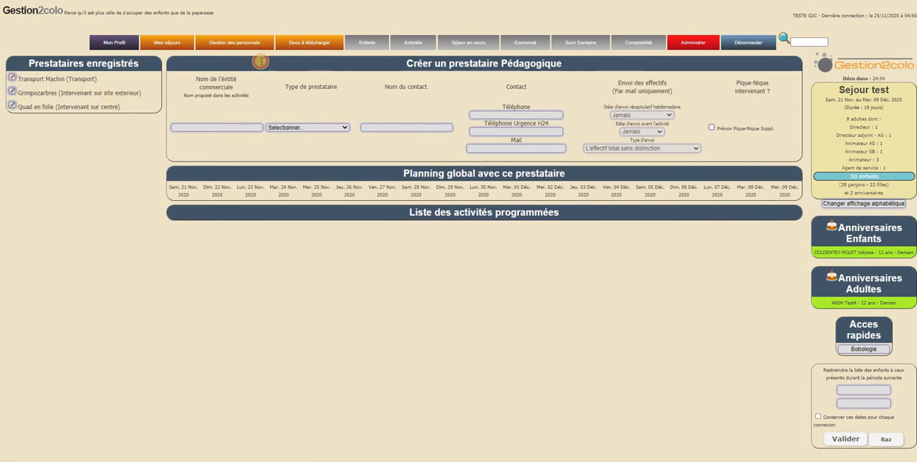
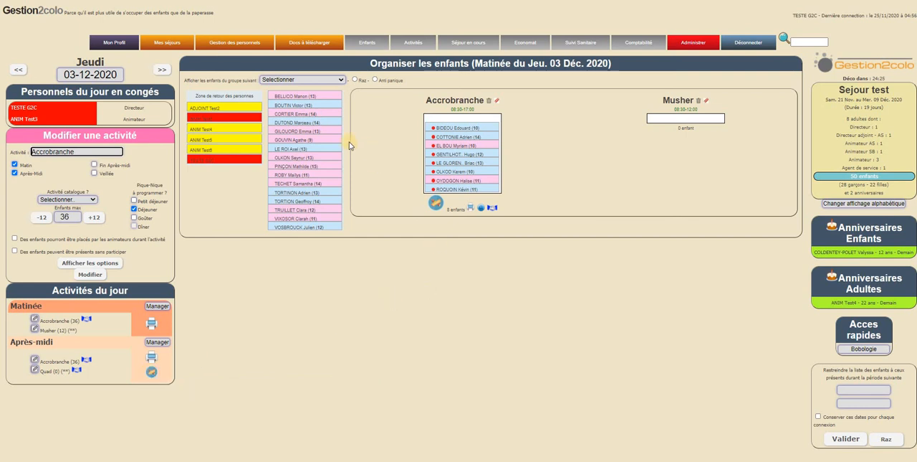
Assign two more children from the unassigned list to the Accrobranche activity on the morning of 3 December.
{"action": "left_click_drag", "start_coordinate": [313, 123], "coordinate": [399, 159]}
{"action": "left_click_drag", "start_coordinate": [337, 149], "coordinate": [482, 188]}
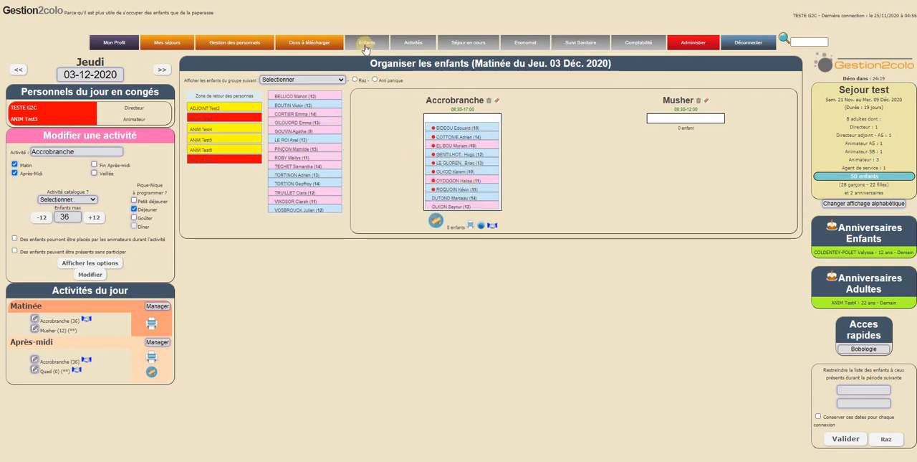
Open the individual record of the first child listed in Accrobranche and set the dietary regime (Régime alimentaire) to végétarien.
{"action": "mouse_move", "coordinate": [368, 65]}
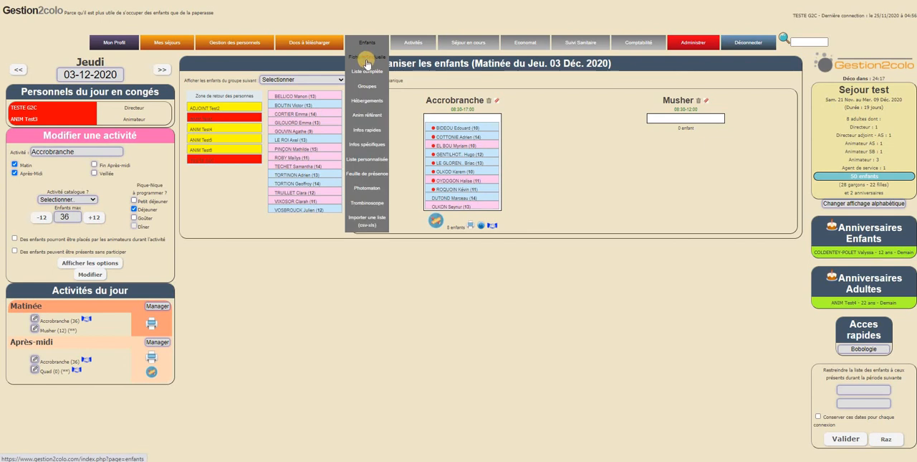
{"action": "left_click", "coordinate": [367, 63]}
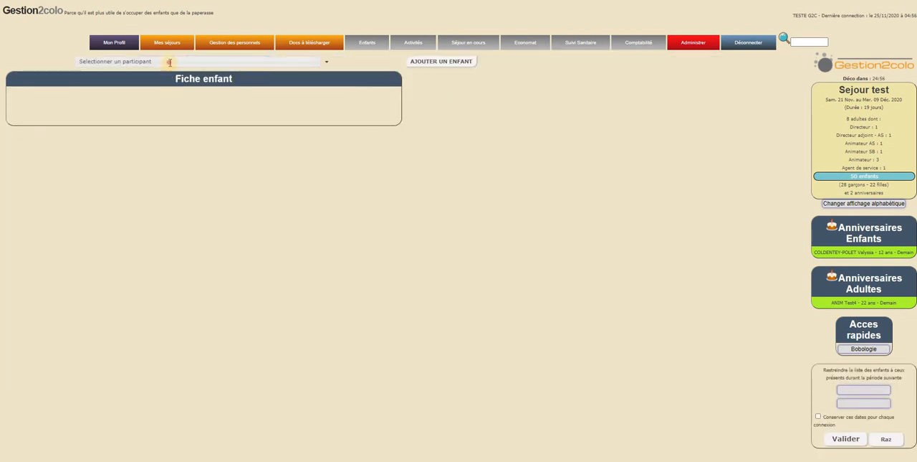
{"action": "left_click", "coordinate": [167, 63]}
{"action": "type", "text": "bid"}
{"action": "key", "text": "Down"}
{"action": "key", "text": "Return"}
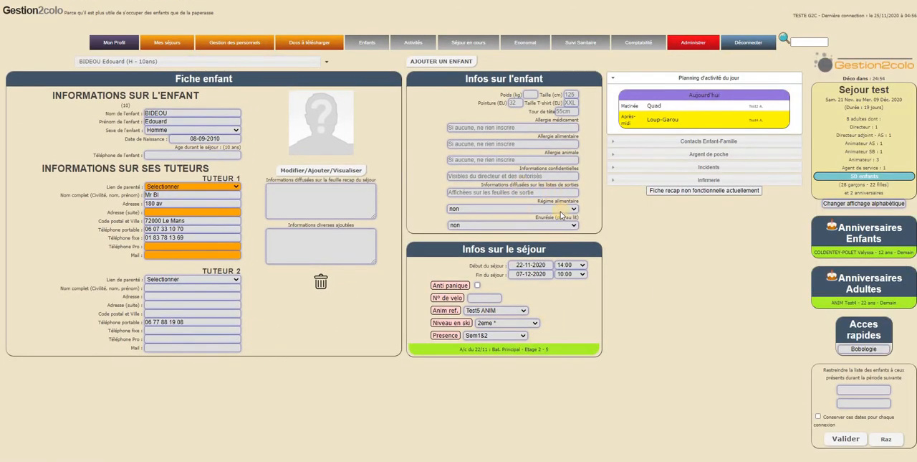
{"action": "left_click", "coordinate": [555, 209]}
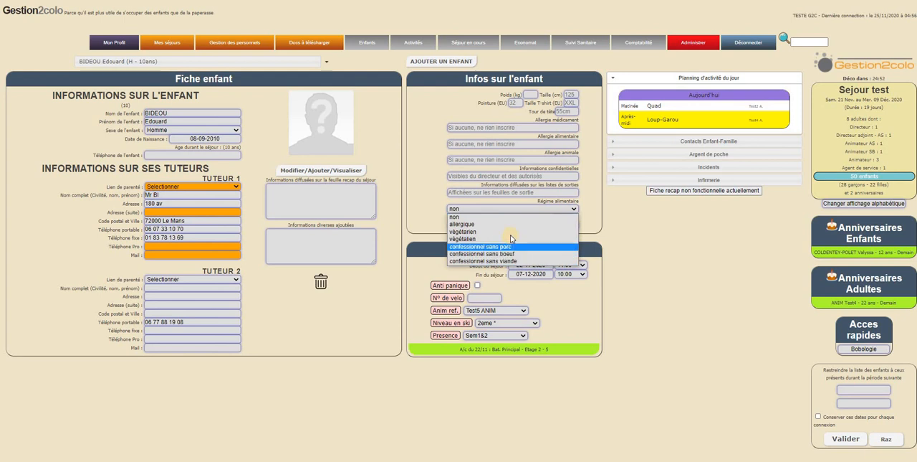
{"action": "left_click", "coordinate": [511, 233]}
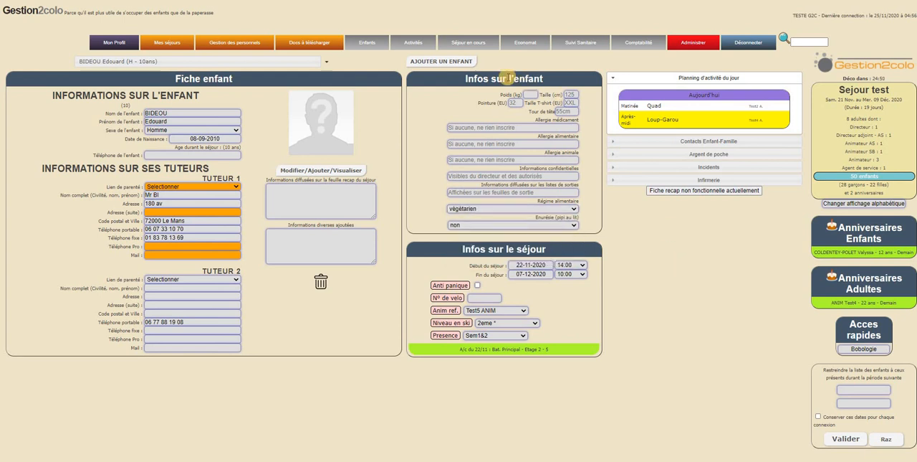
Return to the daily activity planning and display Thursday 3 December 2020.
{"action": "mouse_move", "coordinate": [408, 45]}
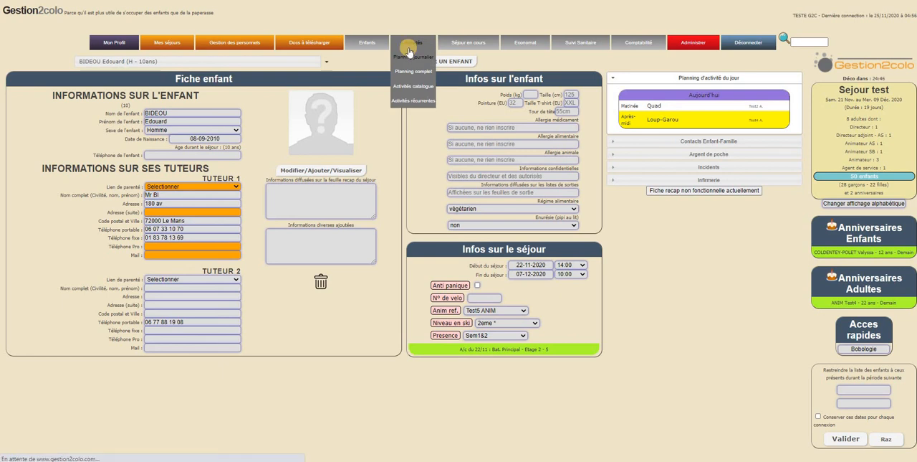
{"action": "left_click", "coordinate": [412, 57]}
{"action": "left_click", "coordinate": [90, 74]}
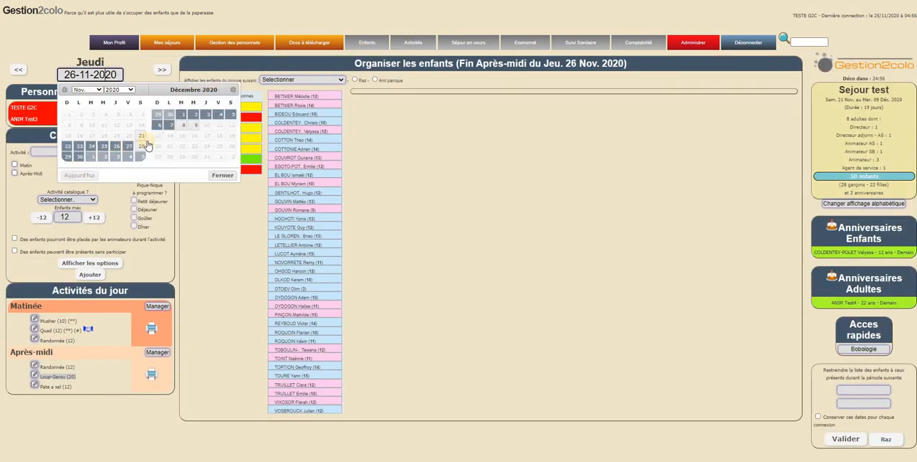
{"action": "left_click", "coordinate": [206, 119]}
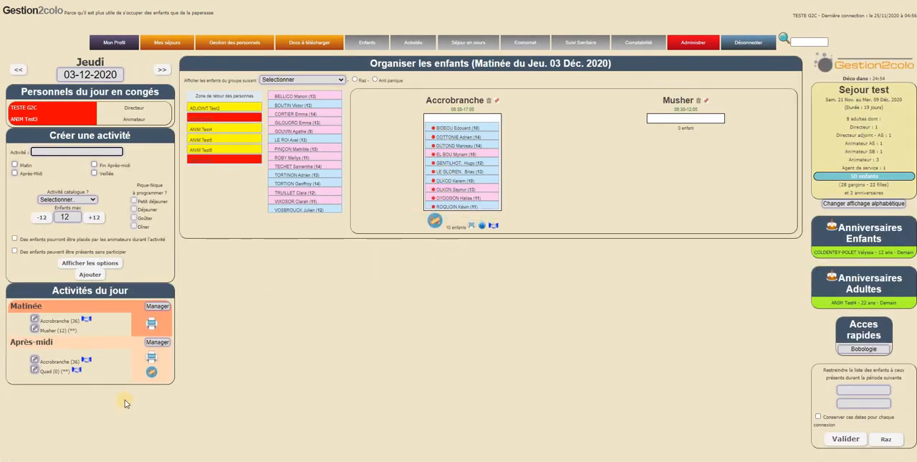
Preview the picnic recap for 3 December, examine the dietary needs, total and provider reminder, and close it without printing.
{"action": "left_click", "coordinate": [150, 373]}
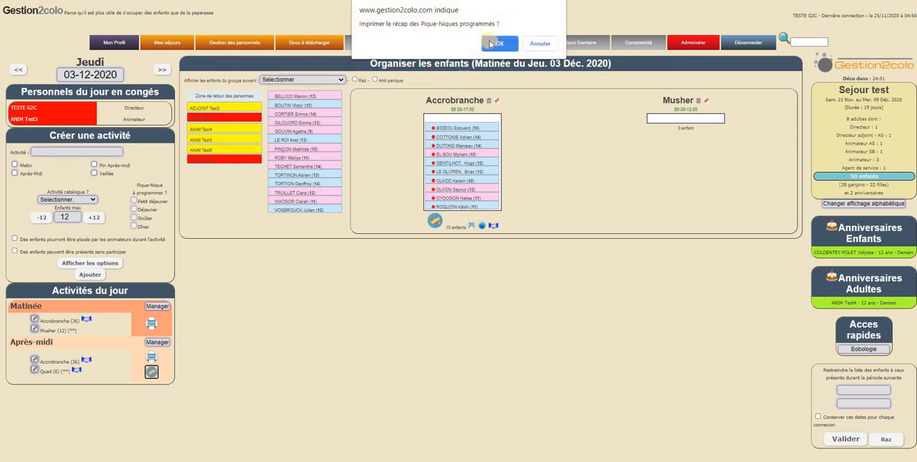
{"action": "key", "text": "Return"}
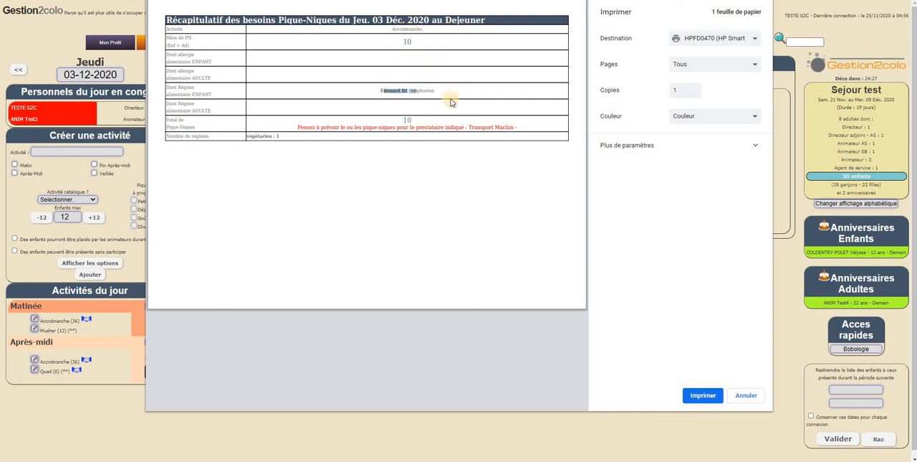
{"action": "left_click_drag", "start_coordinate": [402, 119], "coordinate": [438, 123]}
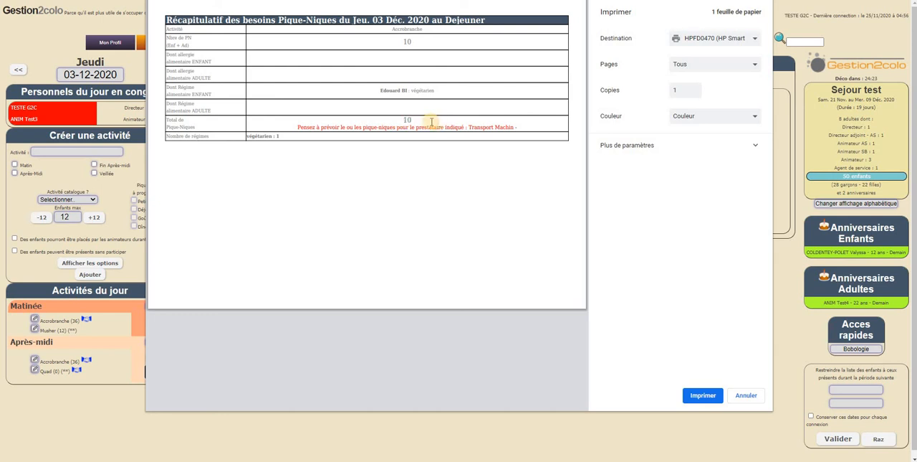
{"action": "left_click_drag", "start_coordinate": [298, 128], "coordinate": [437, 128]}
{"action": "left_click", "coordinate": [522, 128]}
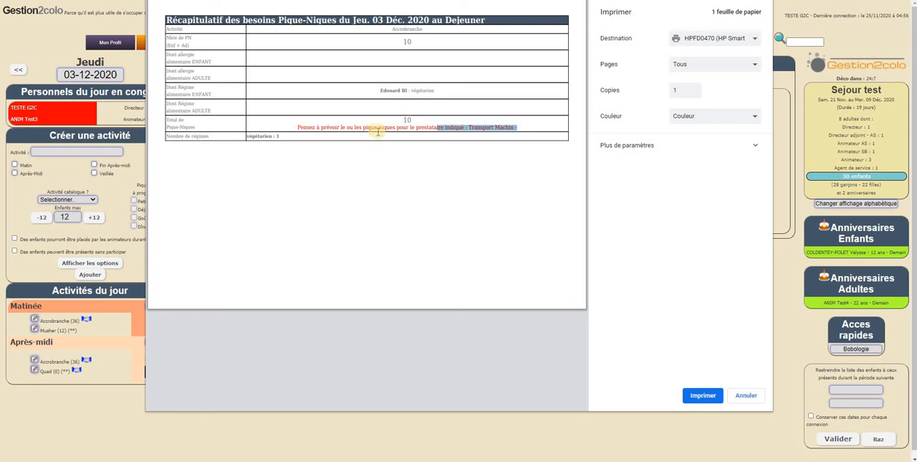
{"action": "left_click_drag", "start_coordinate": [297, 127], "coordinate": [495, 126]}
{"action": "left_click", "coordinate": [494, 127]}
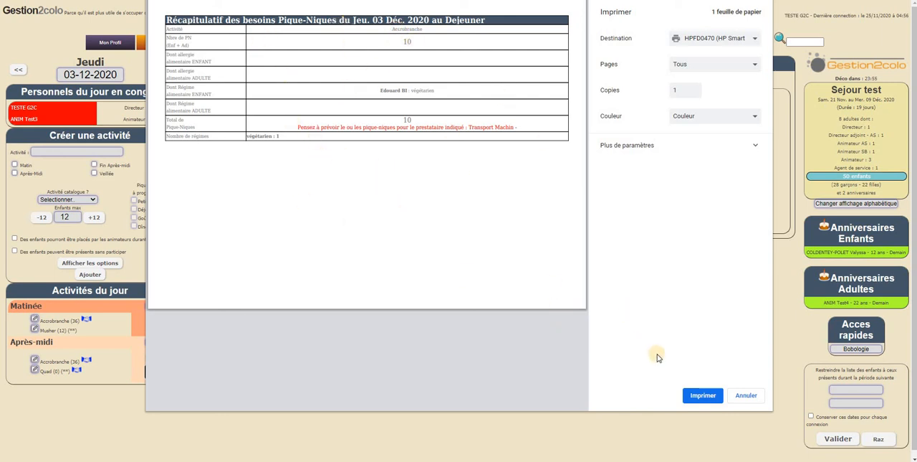
{"action": "left_click", "coordinate": [743, 393]}
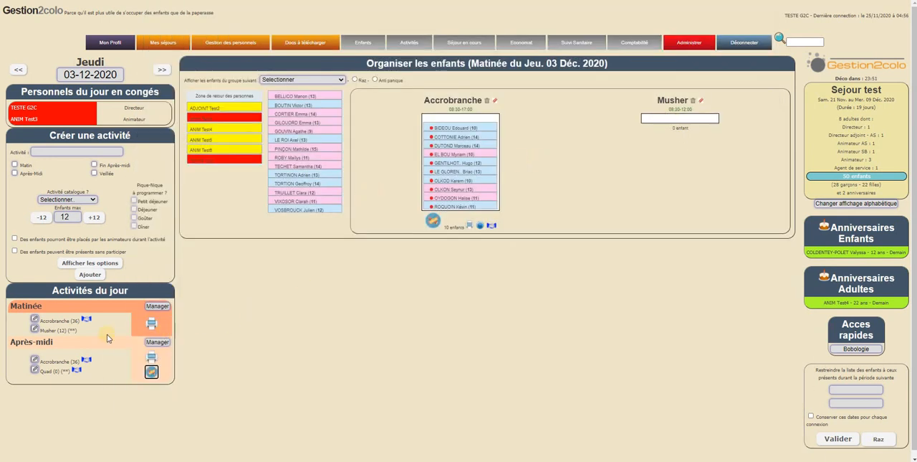
Modify the morning Musher activity of 3 December to also cover Après-Midi and schedule a Déjeuner picnic.
{"action": "left_click", "coordinate": [34, 328]}
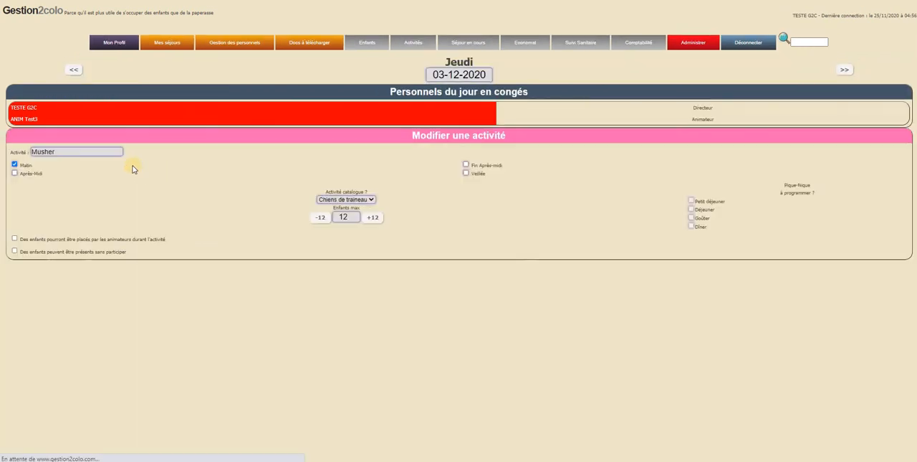
{"action": "left_click", "coordinate": [15, 173]}
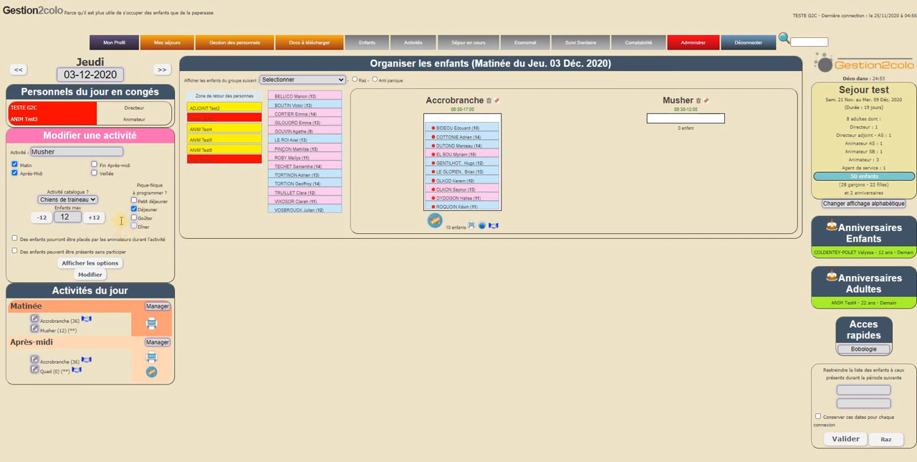
{"action": "left_click", "coordinate": [89, 274]}
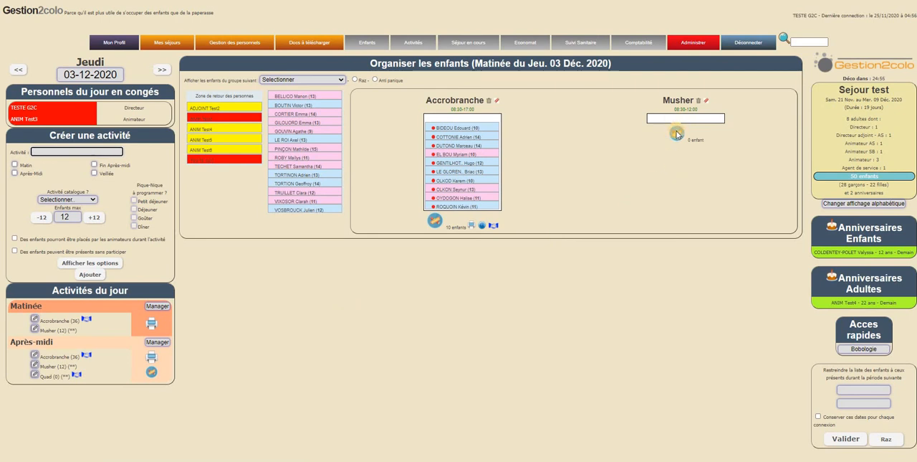
Assign seven unassigned children to the Musher activity on the morning of 3 December.
{"action": "left_click_drag", "start_coordinate": [309, 120], "coordinate": [667, 117]}
{"action": "left_click_drag", "start_coordinate": [330, 129], "coordinate": [686, 124]}
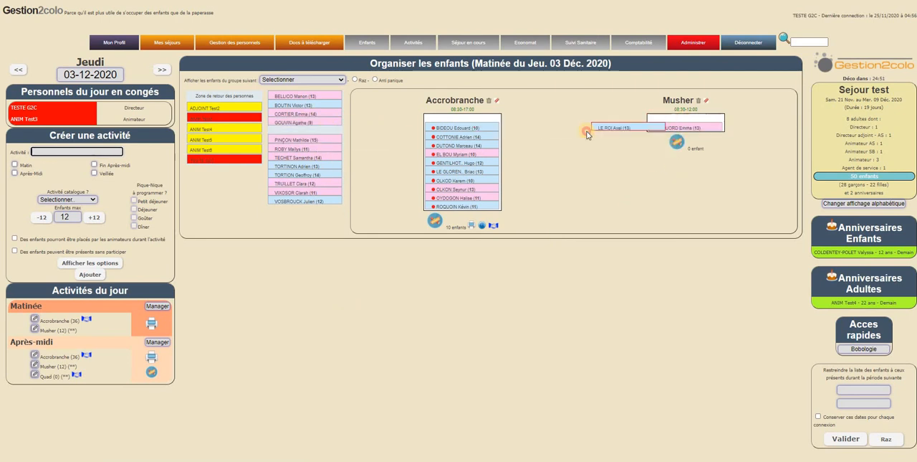
{"action": "left_click_drag", "start_coordinate": [328, 147], "coordinate": [701, 134]}
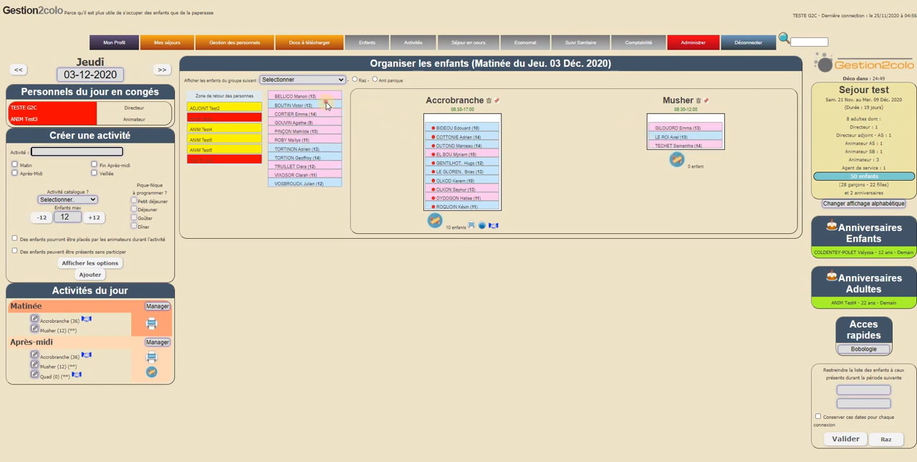
{"action": "left_click_drag", "start_coordinate": [328, 104], "coordinate": [704, 133]}
{"action": "left_click_drag", "start_coordinate": [281, 121], "coordinate": [685, 143]}
{"action": "left_click_drag", "start_coordinate": [306, 114], "coordinate": [663, 147]}
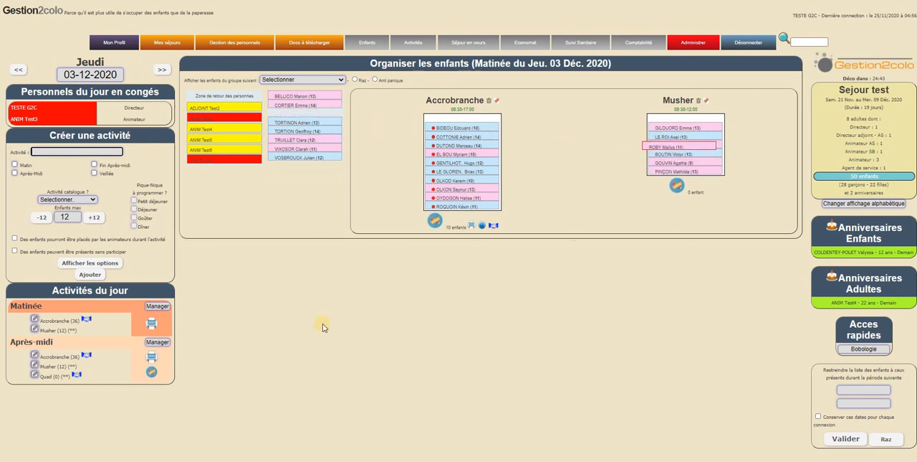
Preview the updated picnic recap, compare the Accrobranche and Musher columns, check the total and provider reminder, and leave without printing.
{"action": "left_click", "coordinate": [151, 371]}
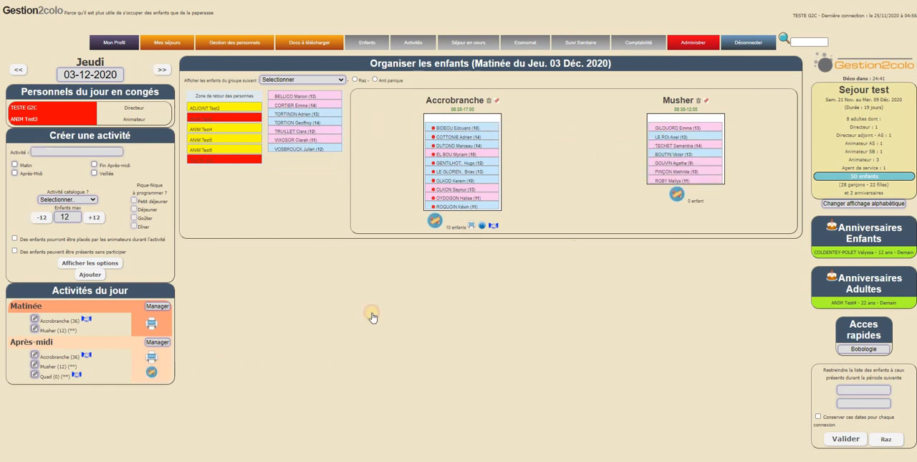
{"action": "left_click", "coordinate": [499, 45]}
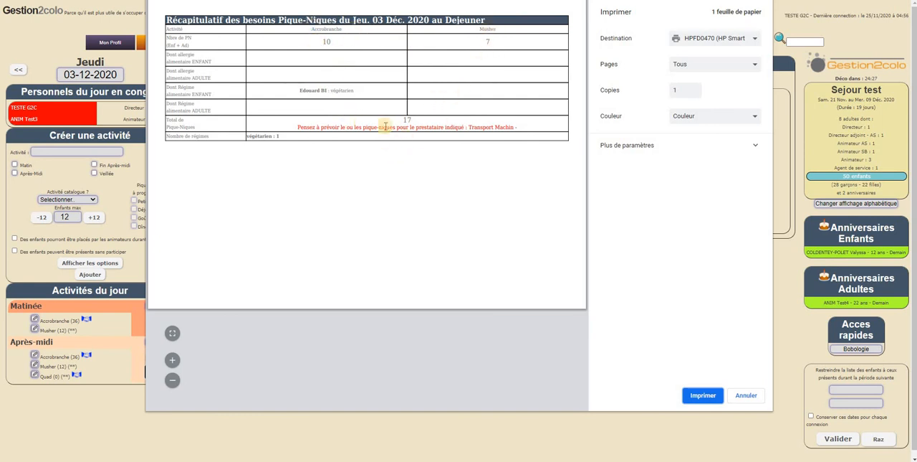
{"action": "left_click_drag", "start_coordinate": [317, 29], "coordinate": [524, 33]}
{"action": "left_click", "coordinate": [228, 40]}
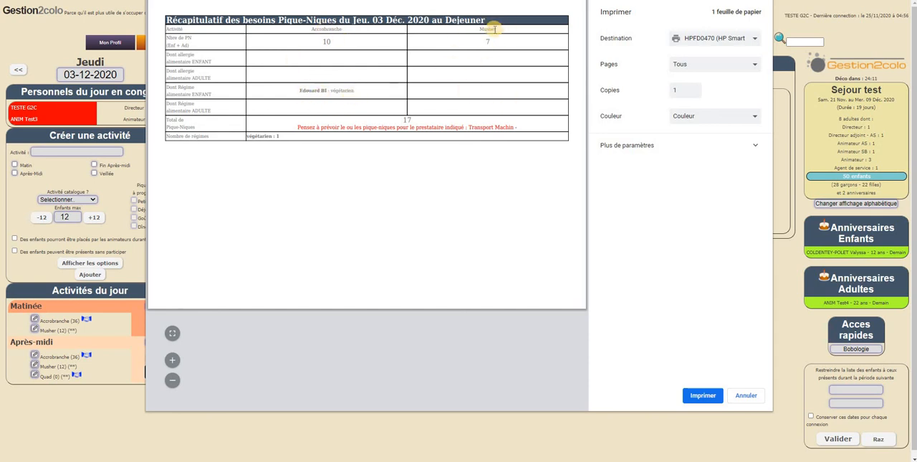
{"action": "mouse_move", "coordinate": [406, 122]}
{"action": "left_mouse_down"}
{"action": "mouse_move", "coordinate": [453, 124]}
{"action": "mouse_move", "coordinate": [418, 123]}
{"action": "left_mouse_up"}
{"action": "left_click", "coordinate": [417, 123]}
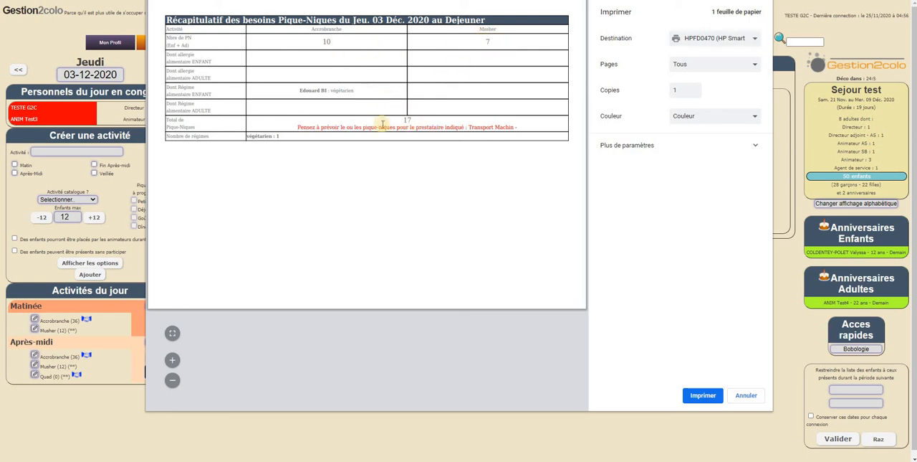
{"action": "left_click_drag", "start_coordinate": [323, 127], "coordinate": [508, 124]}
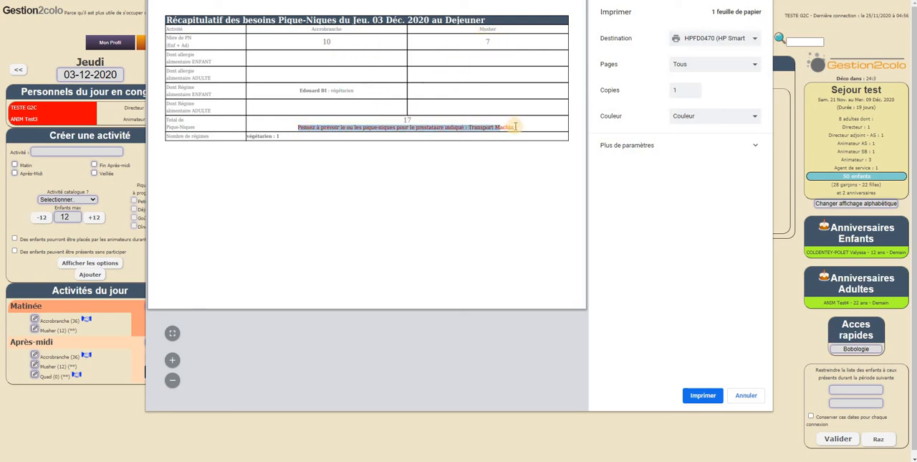
{"action": "left_click", "coordinate": [349, 138]}
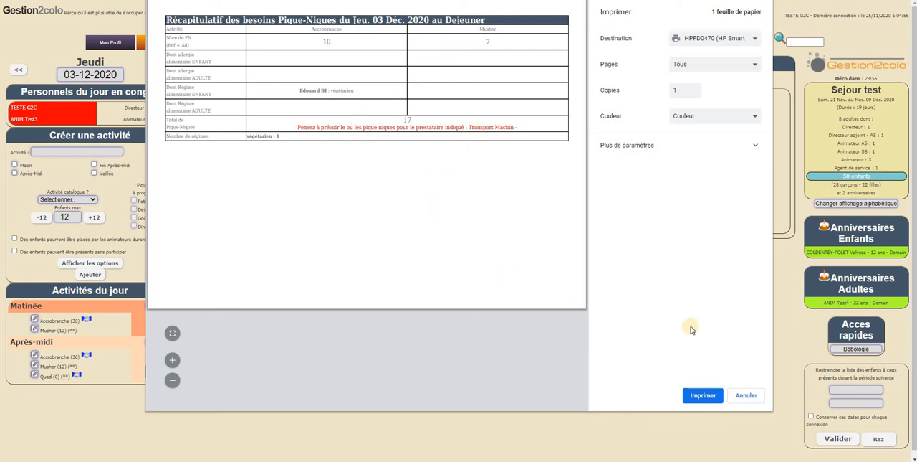
{"action": "left_click", "coordinate": [749, 402]}
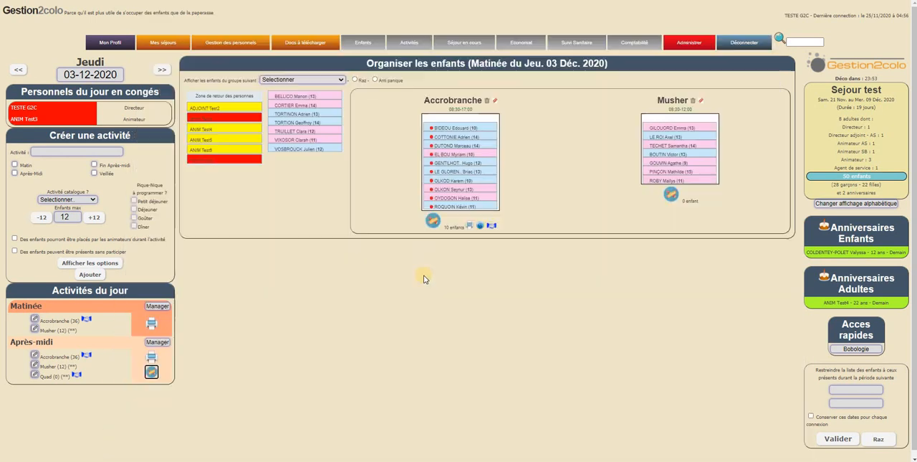